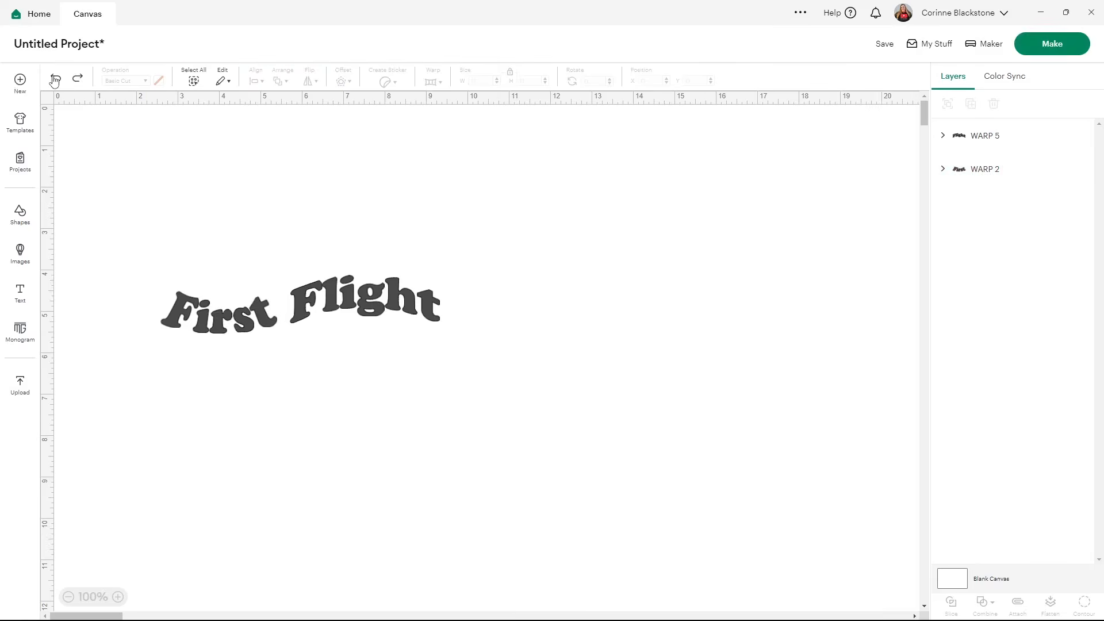
- Undo the warps on both words and curve the word "First" downward into a valley shape
left_click(55, 81)
left_click(54, 80)
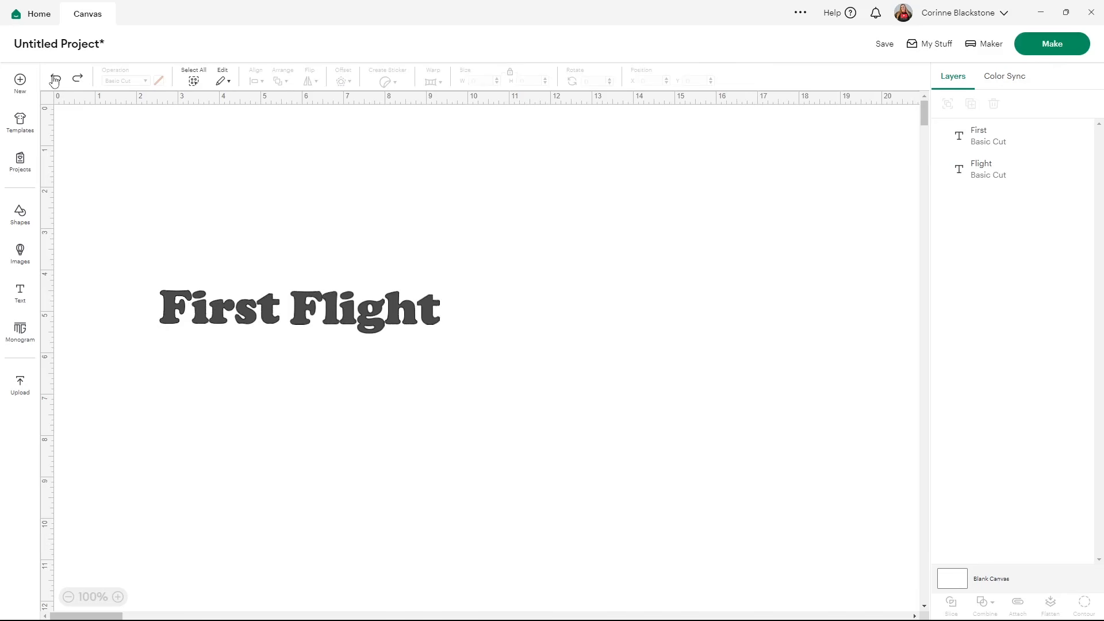
left_click(219, 310)
left_click(450, 112)
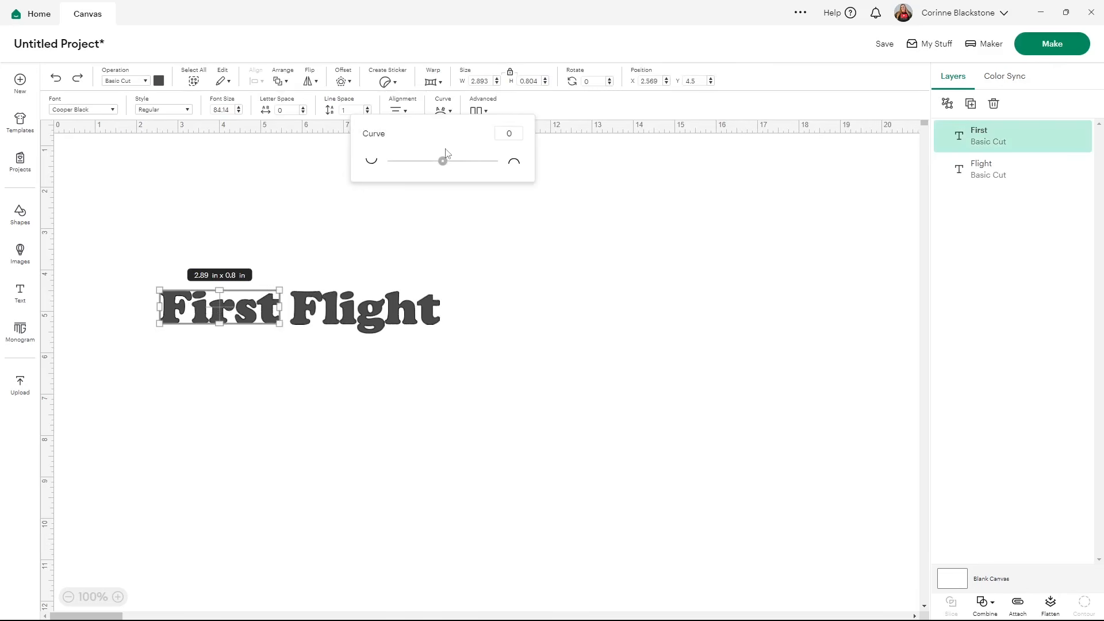
left_click_drag(443, 162, 417, 170)
- Curve the word "Flight" upward with a curve value of 69 and move it up so it continues the wave after "First"
left_click(392, 321)
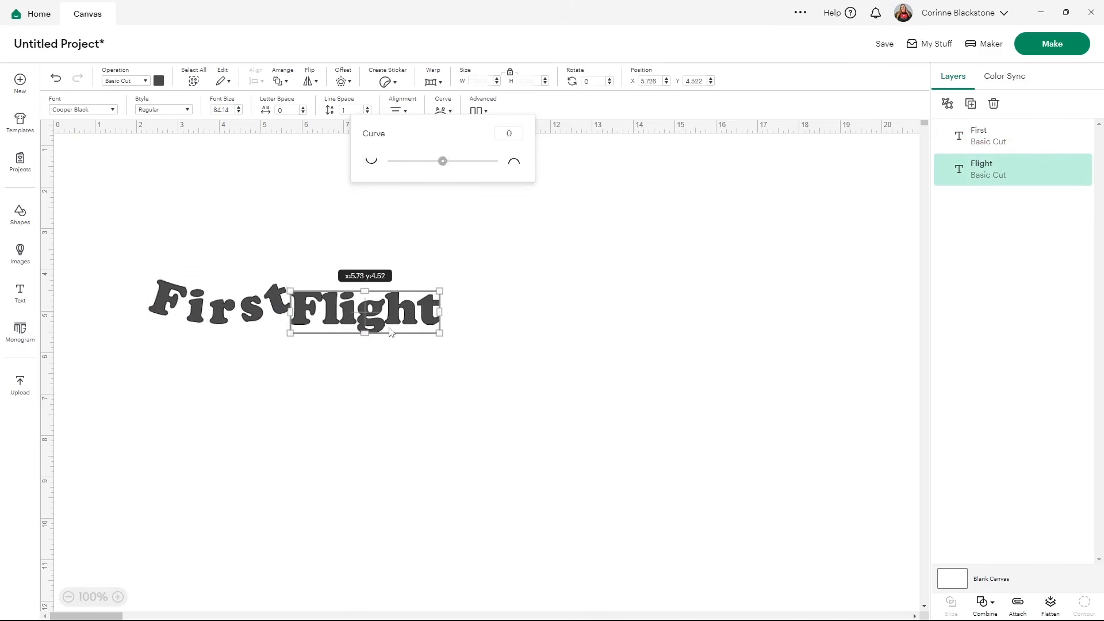
left_click(443, 111)
left_click_drag(443, 161, 479, 170)
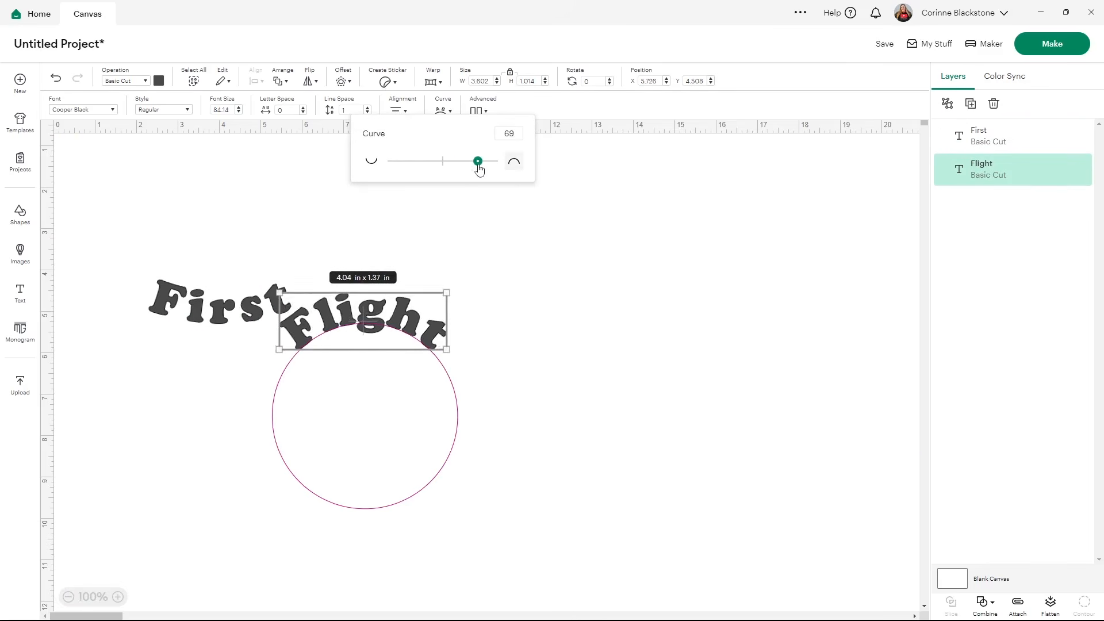
left_click(432, 305)
left_click_drag(367, 314, 382, 275)
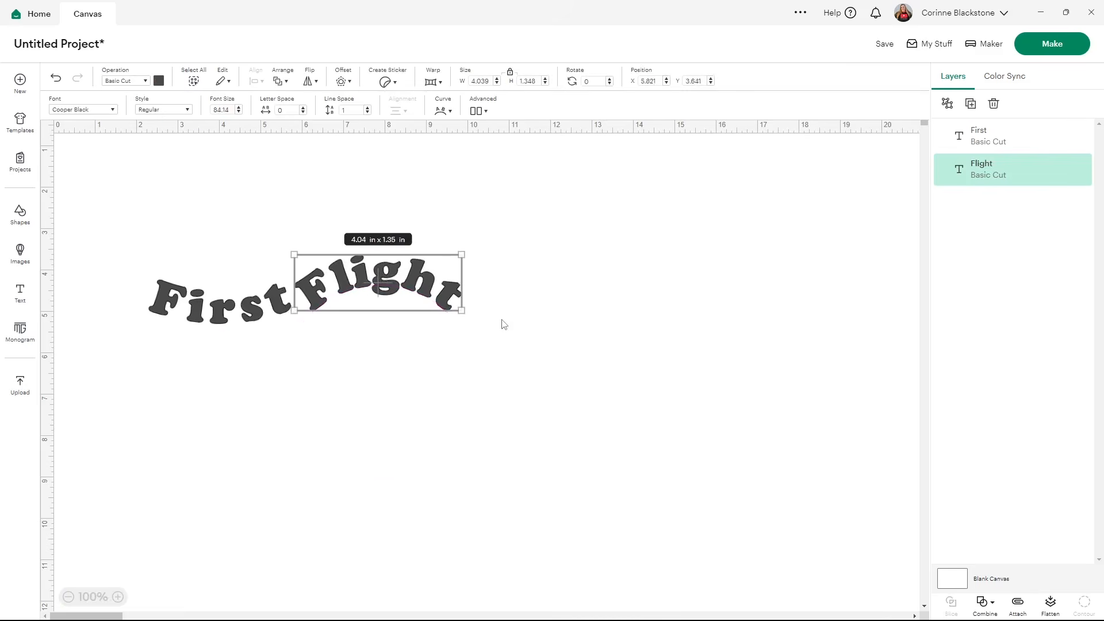
left_click(511, 326)
left_click(435, 285)
left_click(505, 353)
- Duplicate the curved words "First" and "Flight" together, place the copy just below the original, and color it light blue
left_click_drag(520, 338, 102, 245)
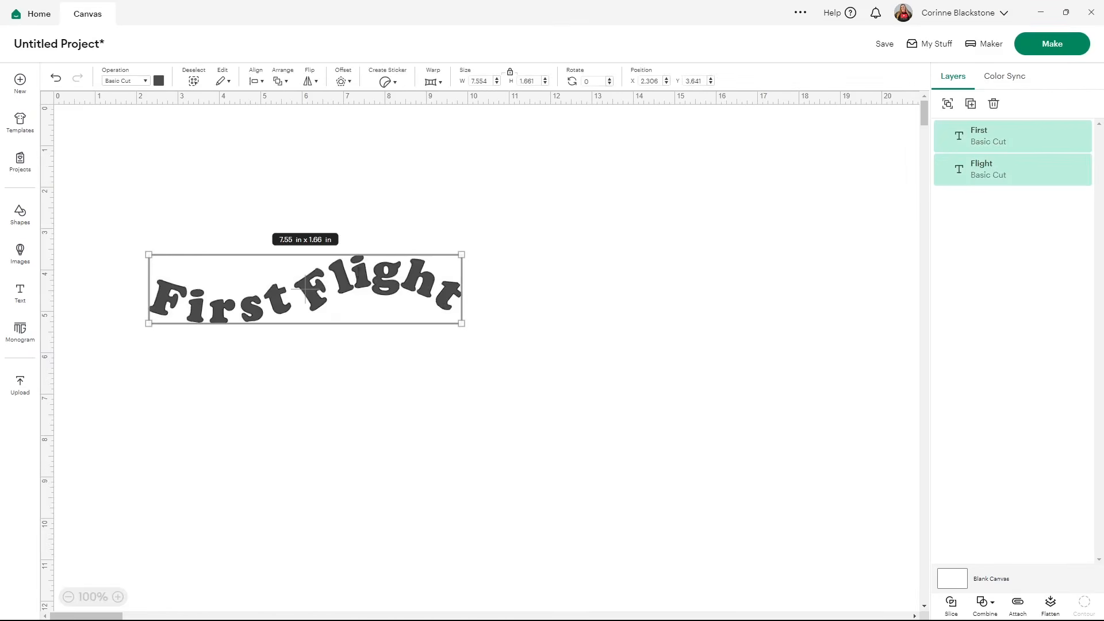
left_click(971, 104)
left_click_drag(382, 309, 361, 331)
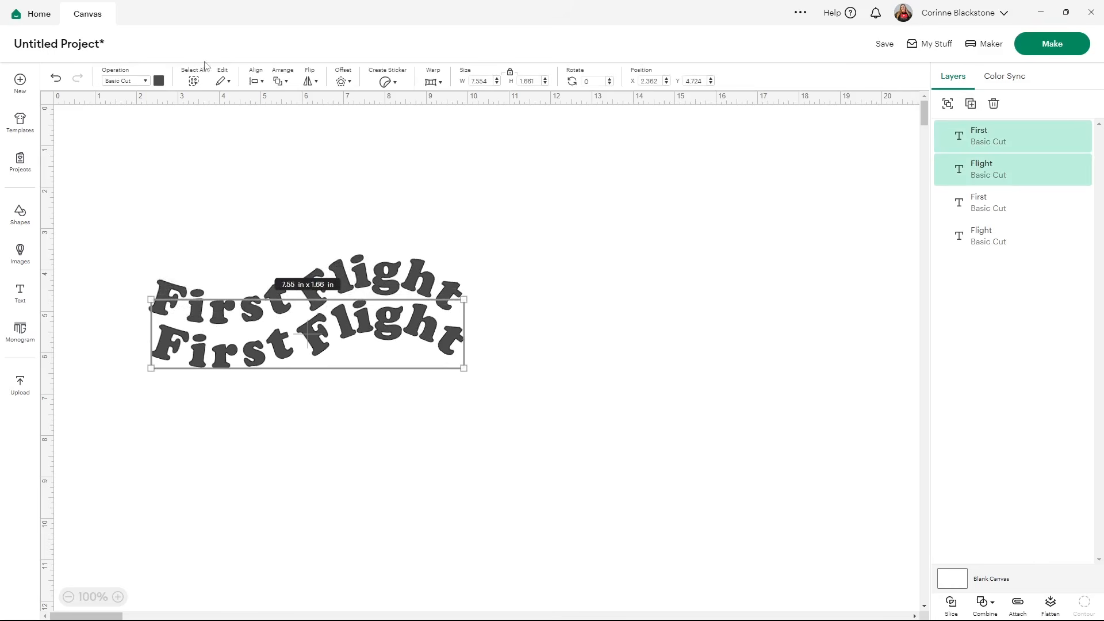
left_click(163, 82)
left_click(217, 151)
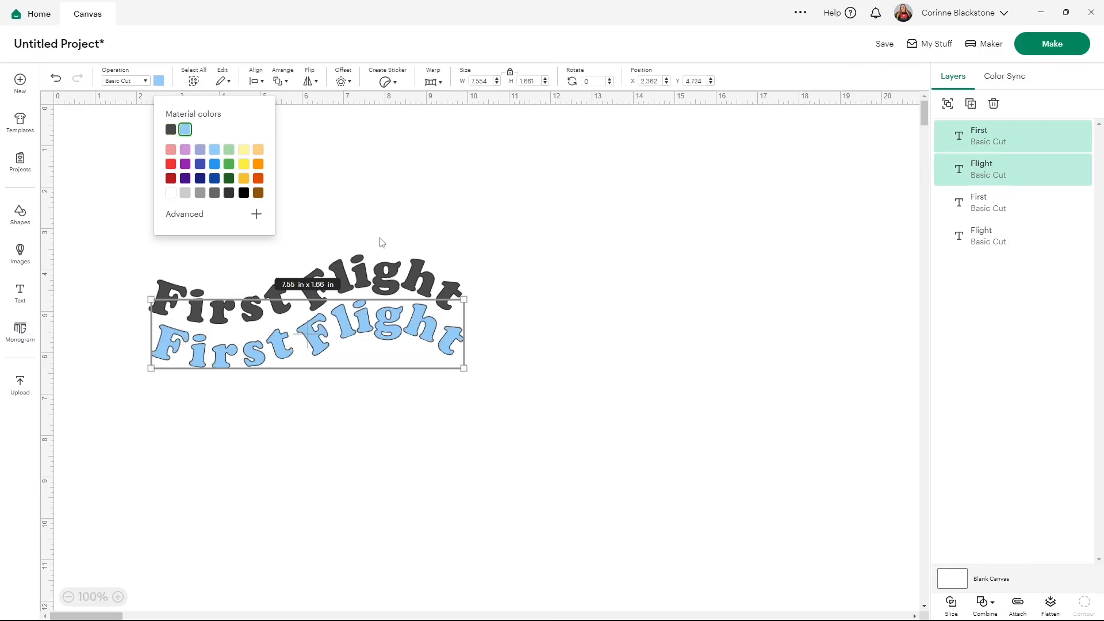
left_click(534, 313)
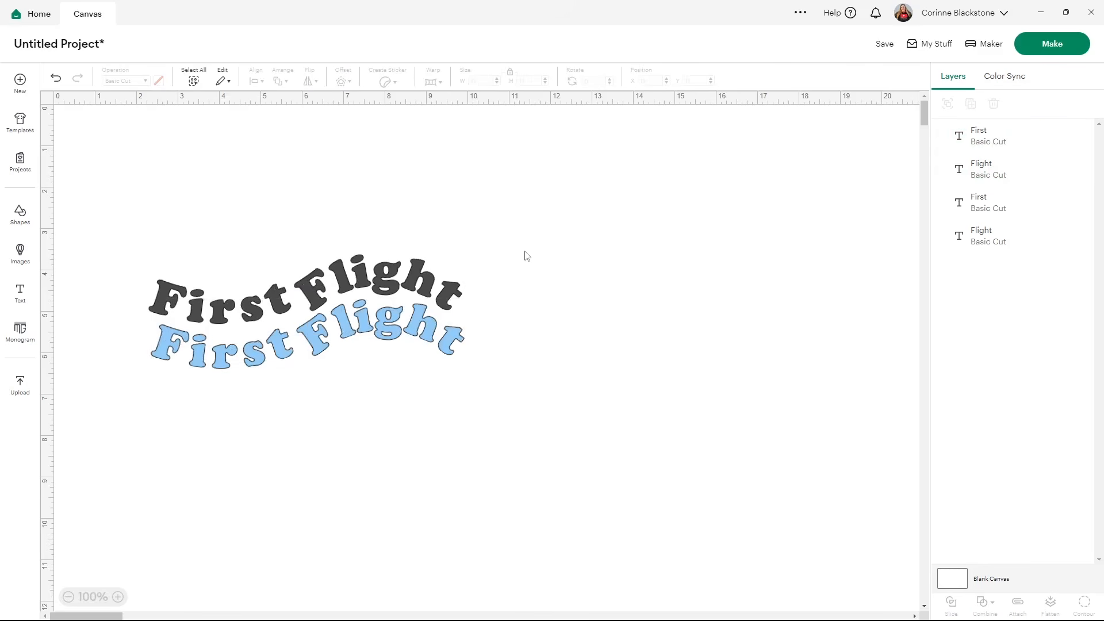
- Recolor the original dark "First Flight" line light lavender-blue
left_click_drag(494, 255, 193, 272)
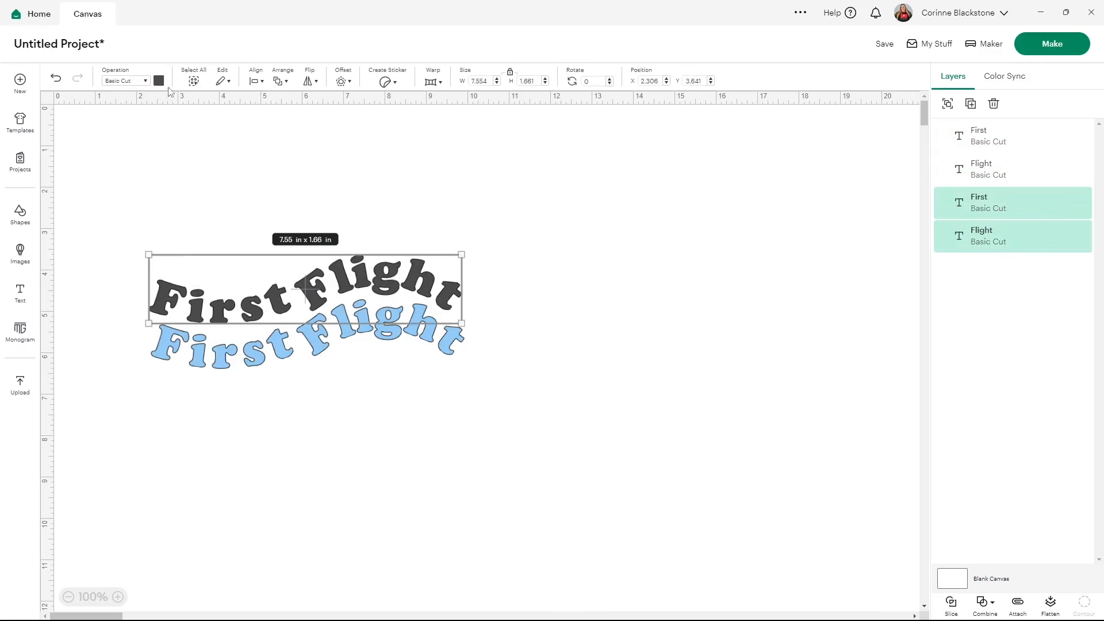
left_click(158, 80)
left_click(200, 149)
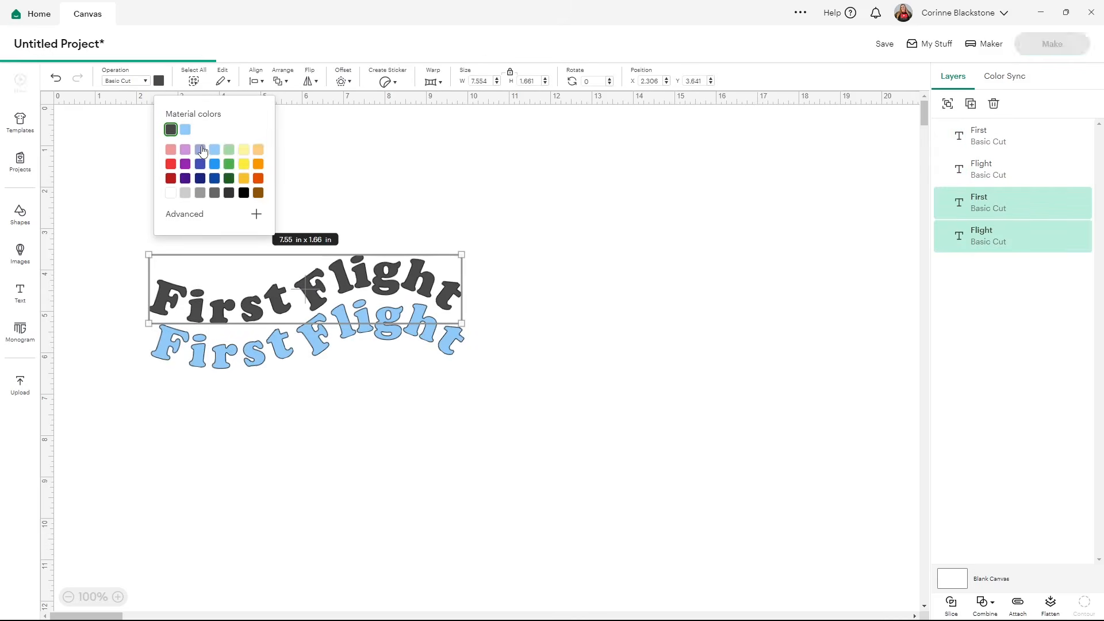
left_click(626, 248)
- Duplicate the light blue "First Flight" line, place the copy beneath it as a third line, and color it pale yellow
left_click_drag(470, 416, 148, 296)
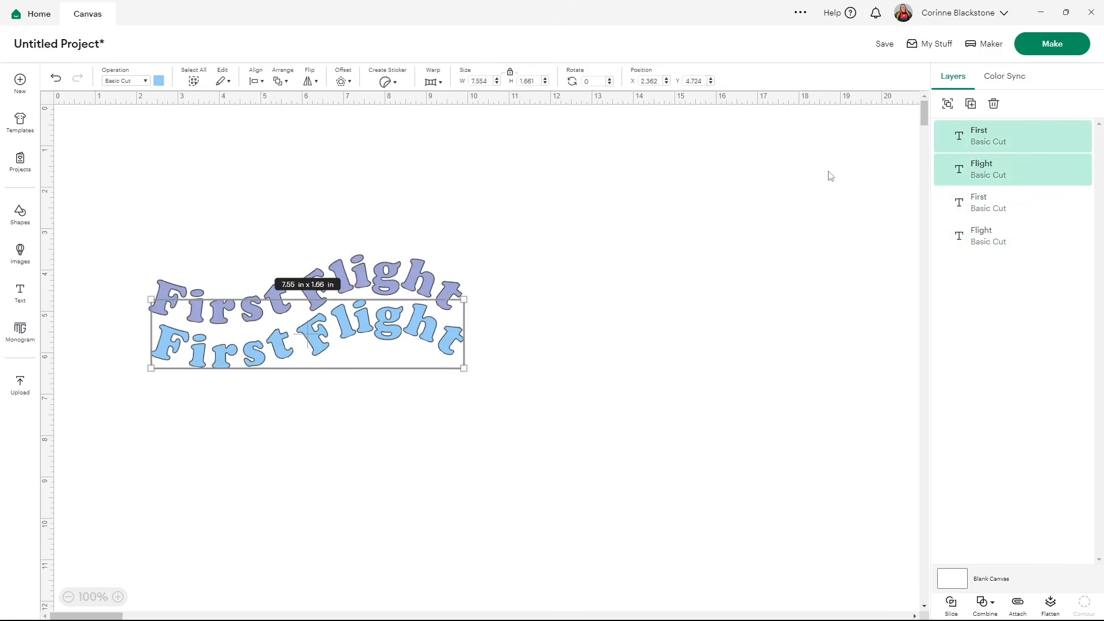
left_click(971, 104)
left_click_drag(384, 345, 362, 377)
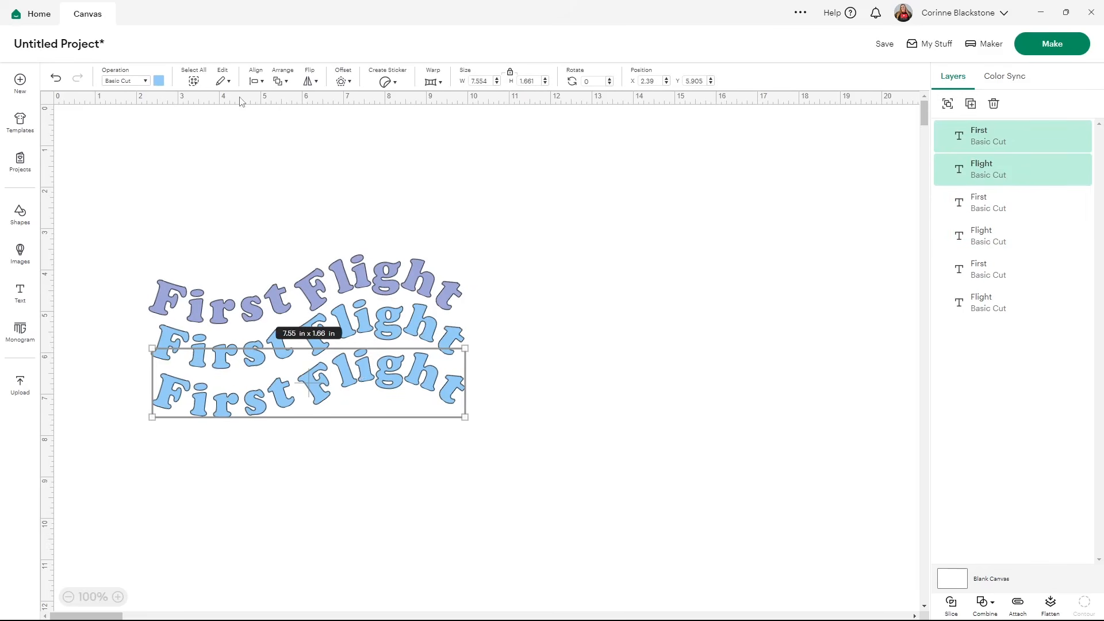
left_click(159, 81)
left_click(247, 150)
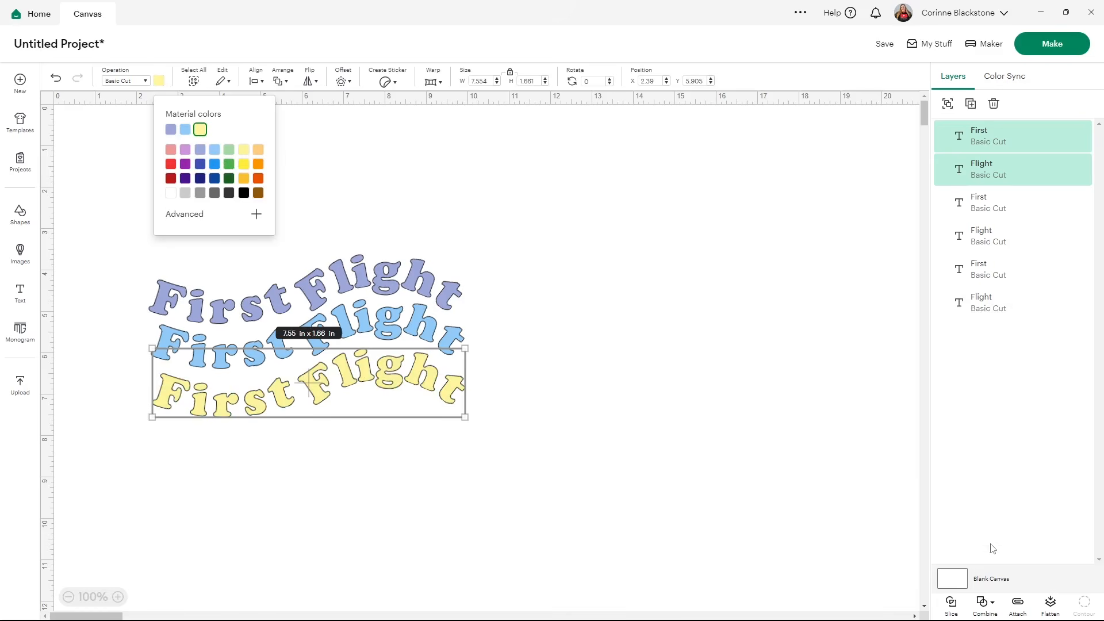
- Unite the two words of the yellow line into one shape, and do the same for the light blue line
left_click(987, 601)
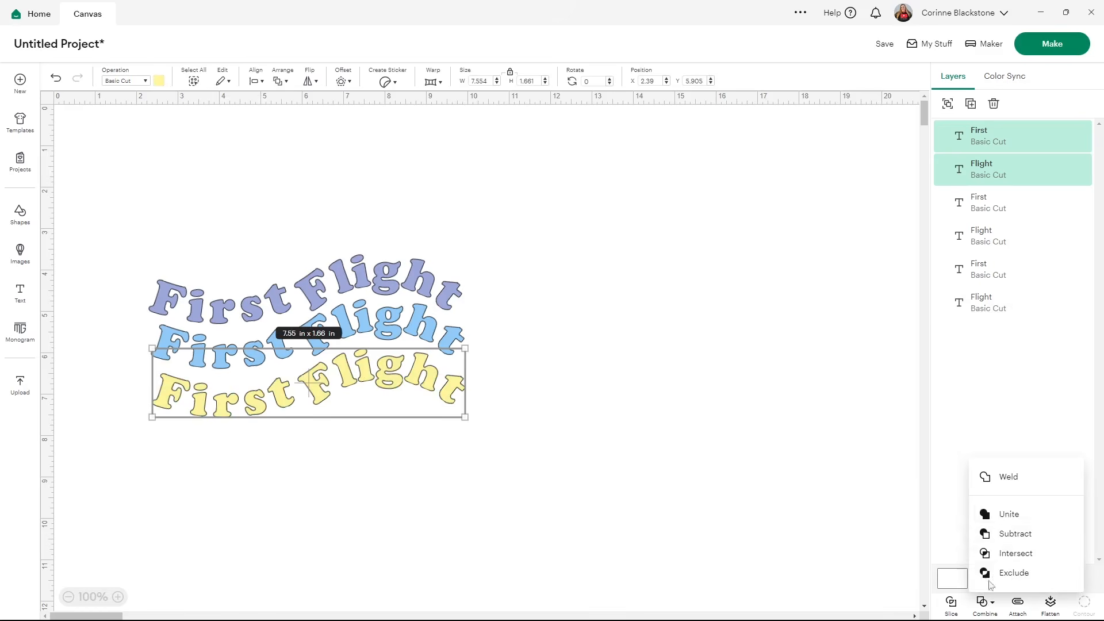
left_click(1007, 515)
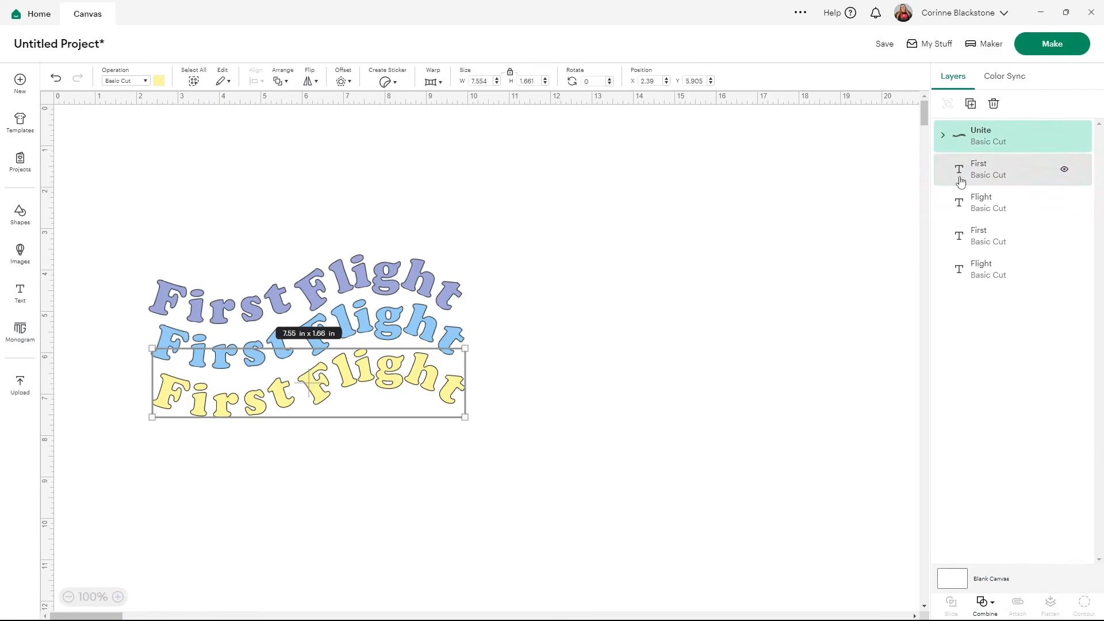
left_click(966, 179)
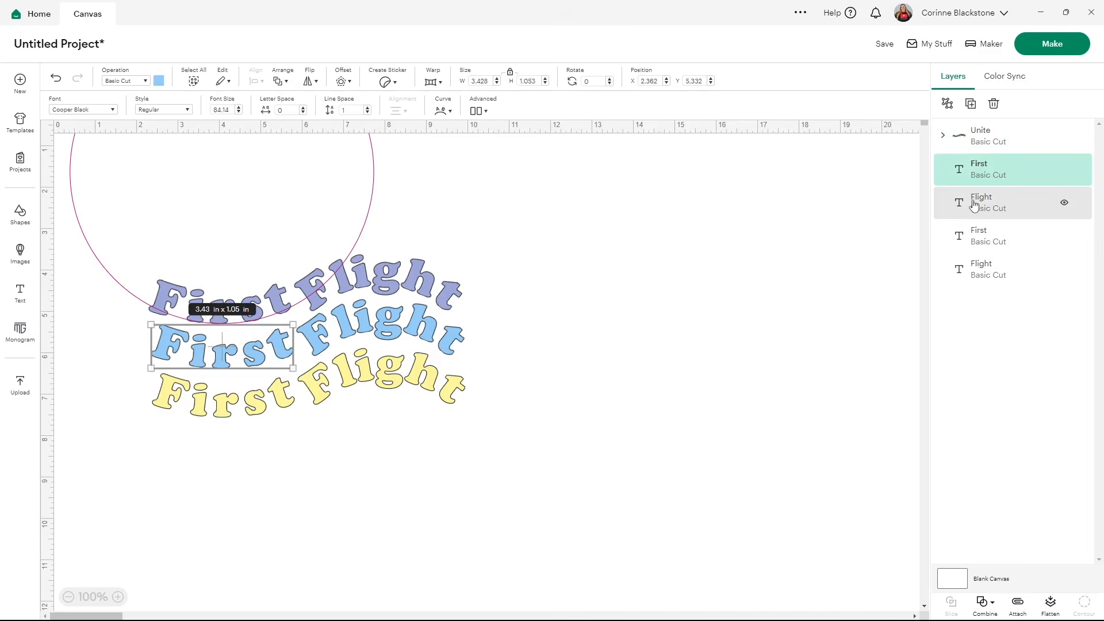
left_click(975, 205, "shift")
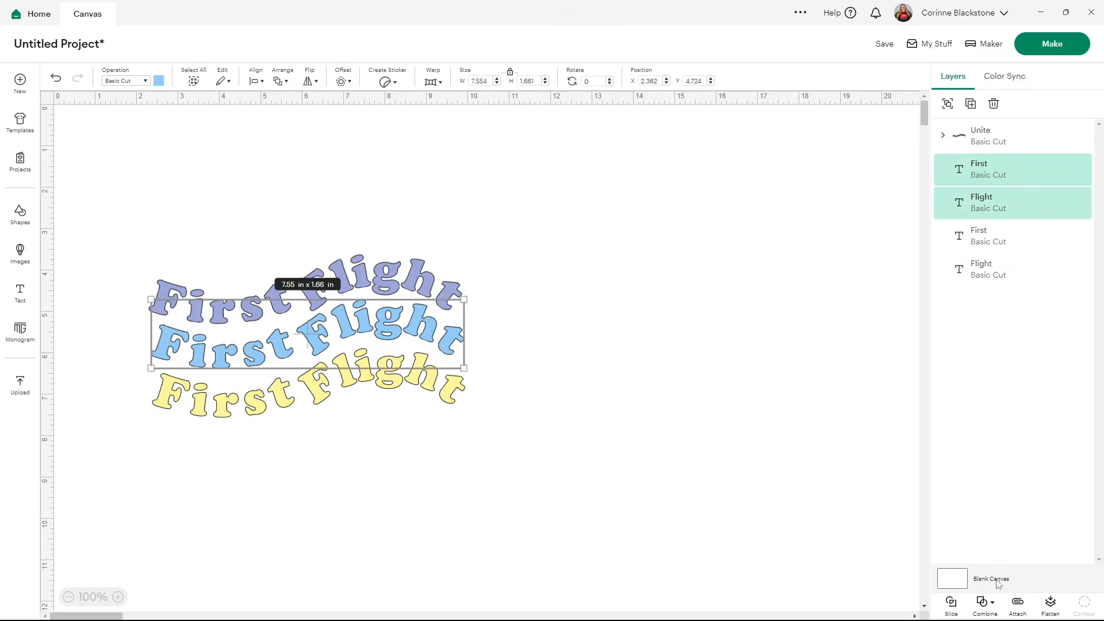
left_click(990, 602)
left_click(1015, 522)
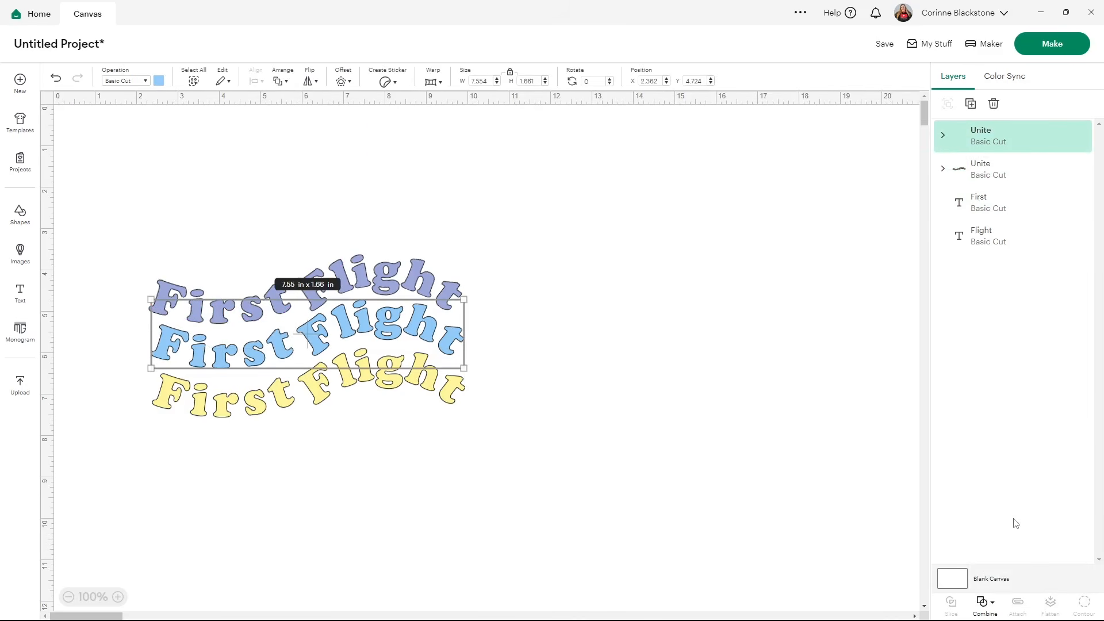
- Unite the two words of the lavender line into one shape
left_click(994, 207)
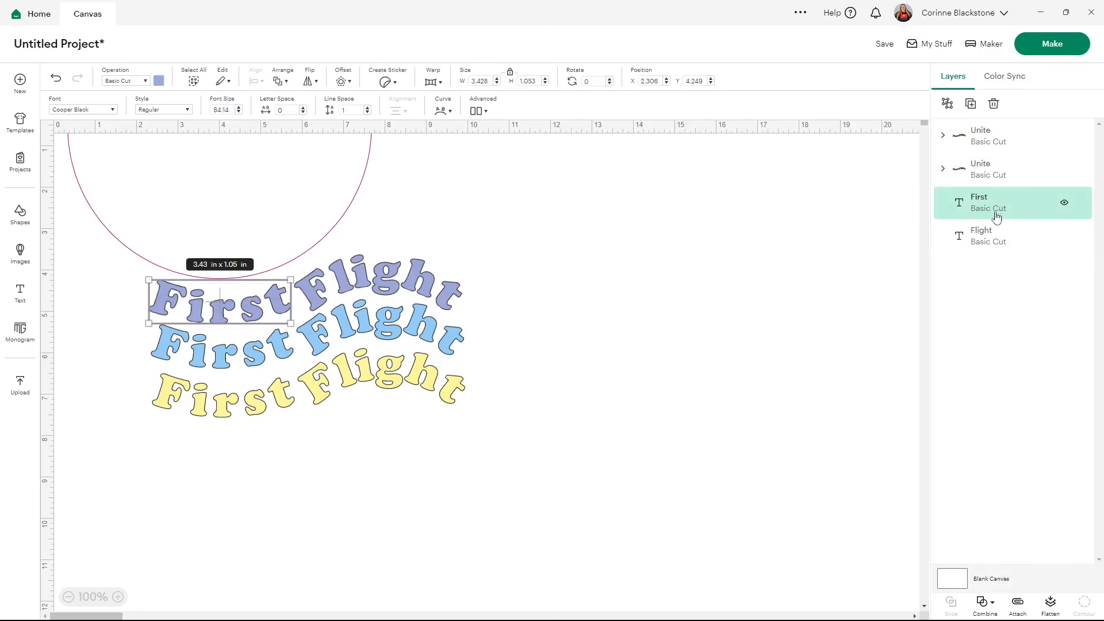
left_click(988, 249, "shift")
left_click(983, 601)
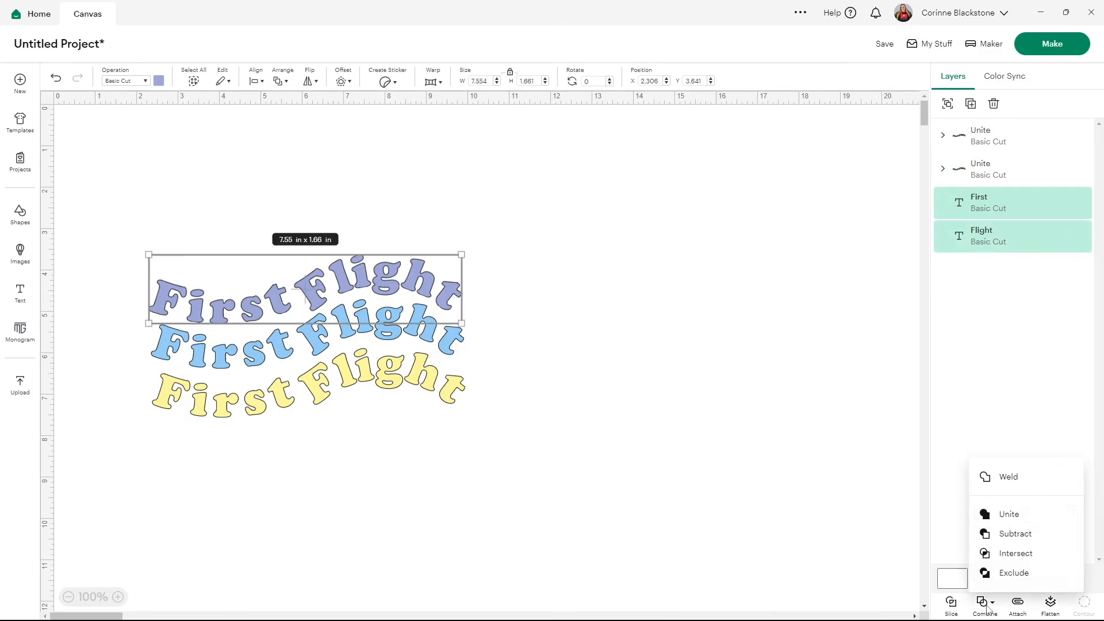
left_click(1003, 514)
left_click(492, 308)
- Center the three united "First Flight" lines horizontally with one another
left_click_drag(557, 444, 69, 214)
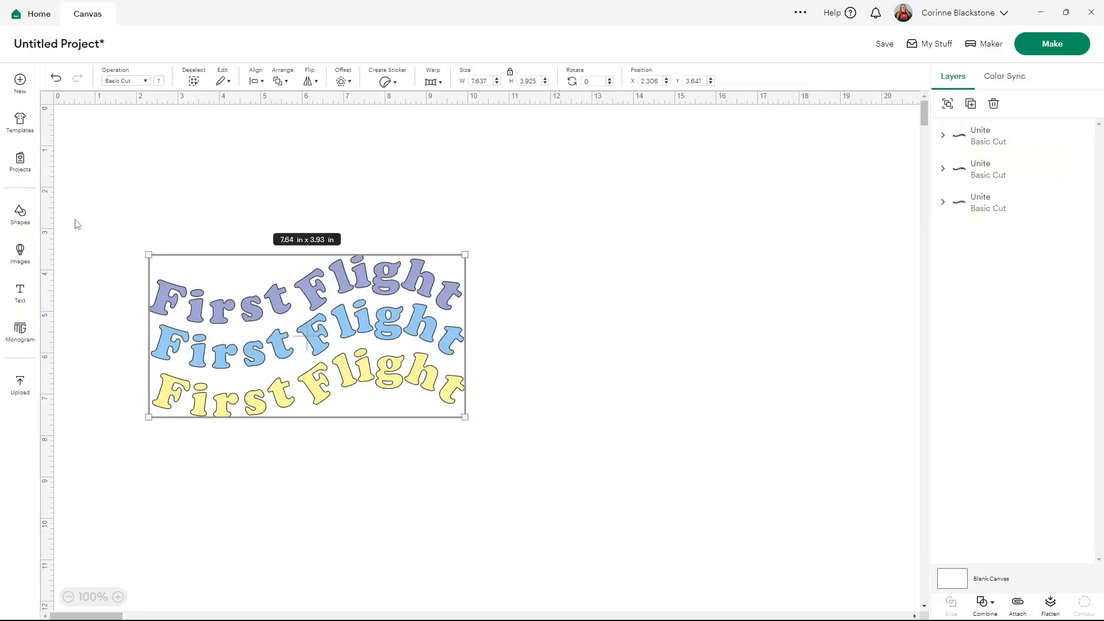
left_click(258, 81)
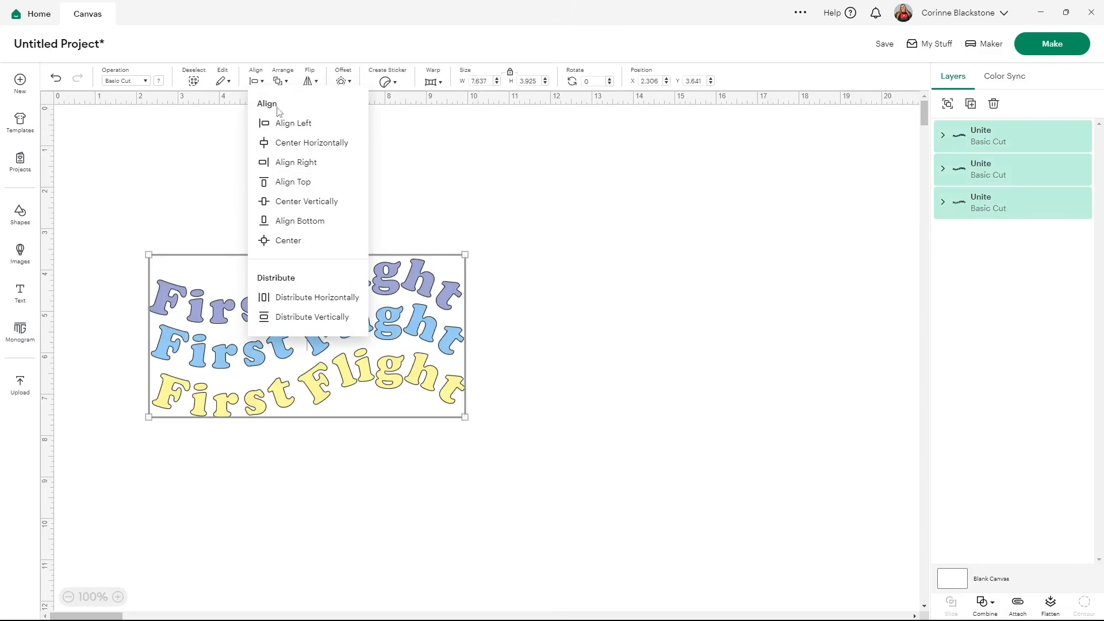
left_click(292, 150)
left_click(540, 160)
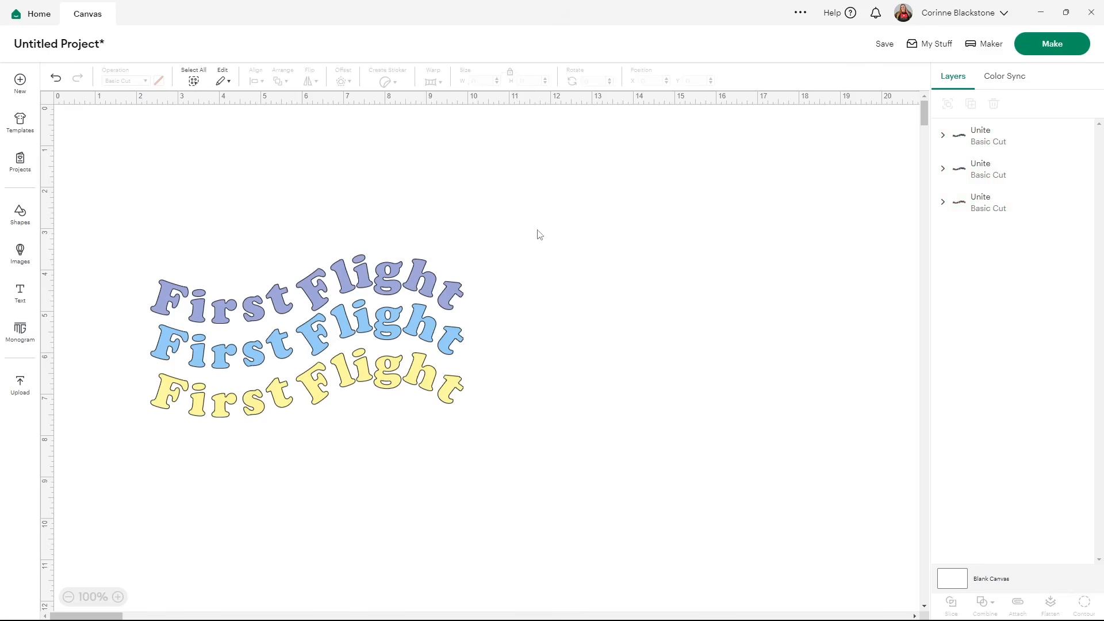
- Add a new text object reading "First Flight" and move it to the empty canvas area to the right of the stacked lines
left_click(20, 294)
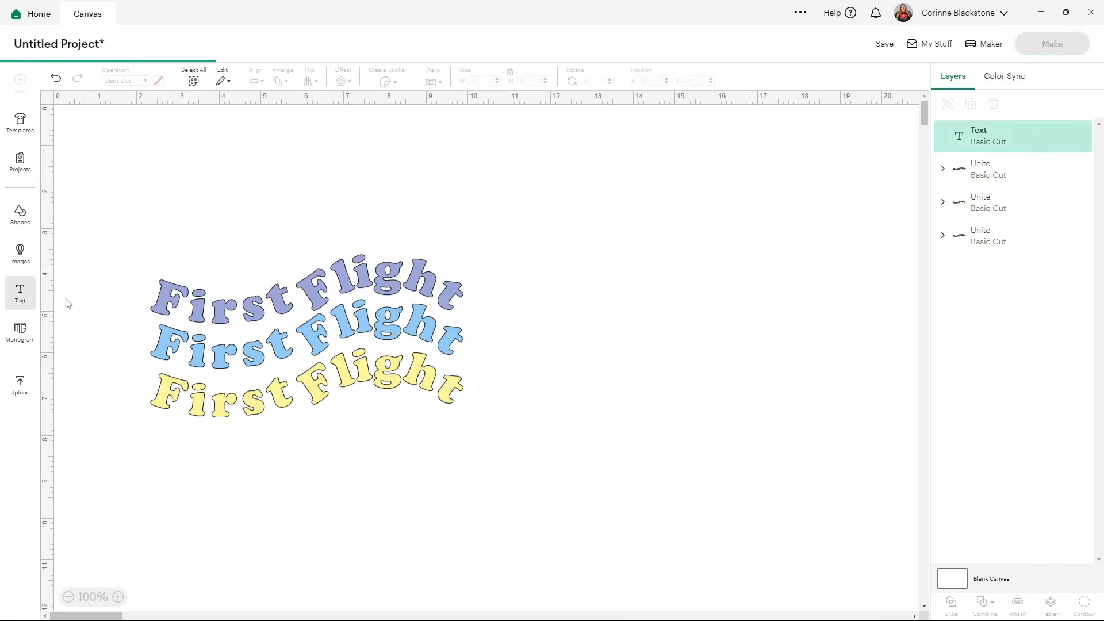
type("First Se")
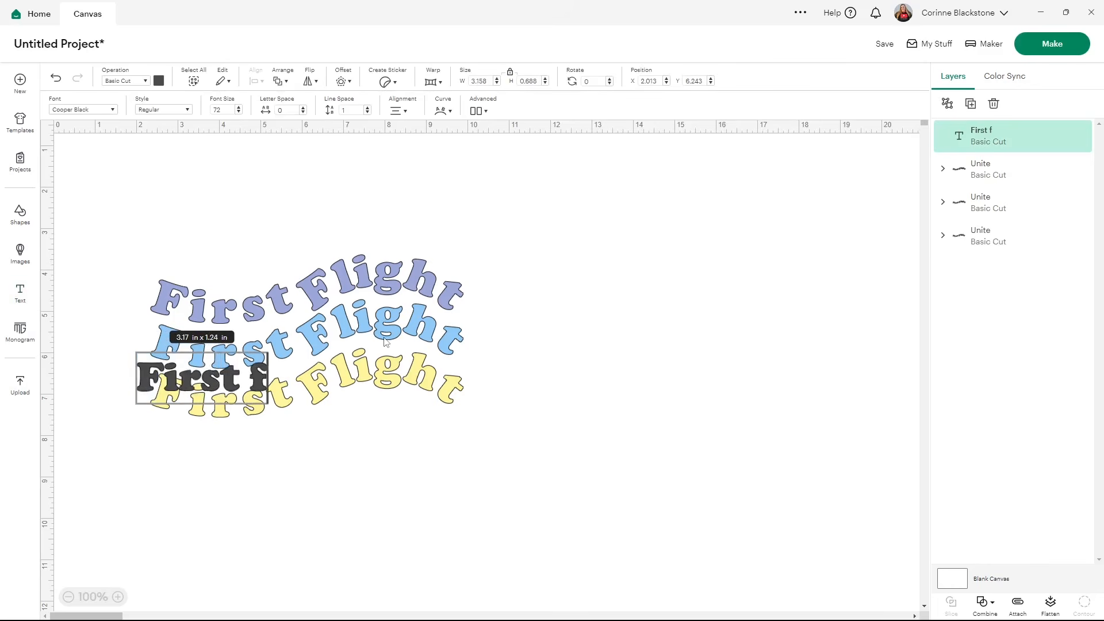
key("BackSpace")
key("BackSpace")
type("F;oght")
key("Num_Lock")
key("BackSpace")
key("BackSpace")
key("BackSpace")
key("BackSpace")
key("BackSpace")
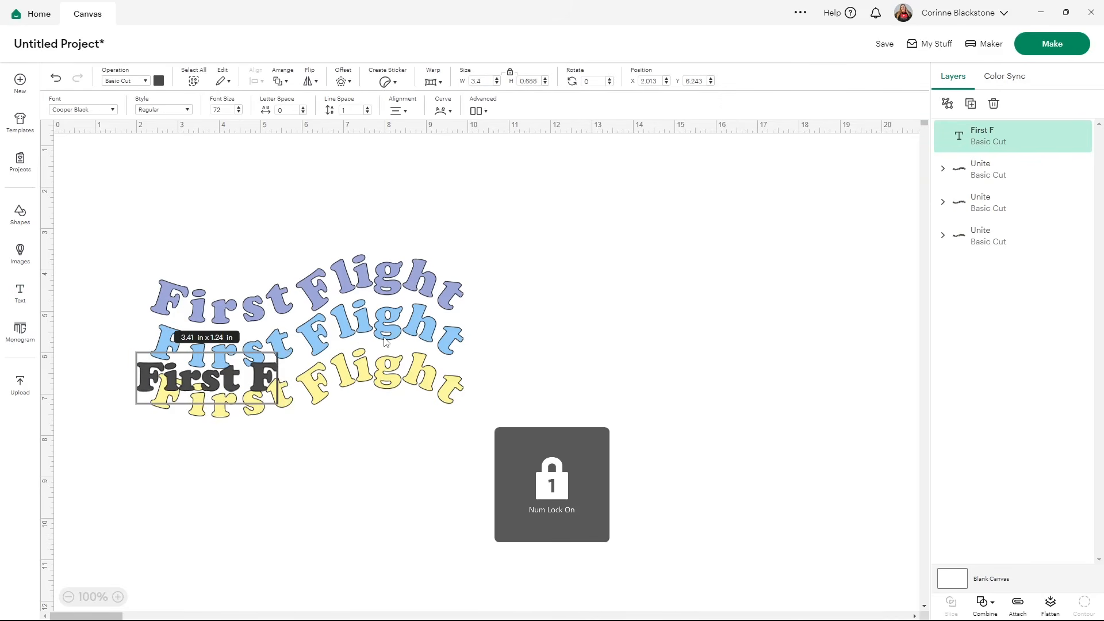
type("light")
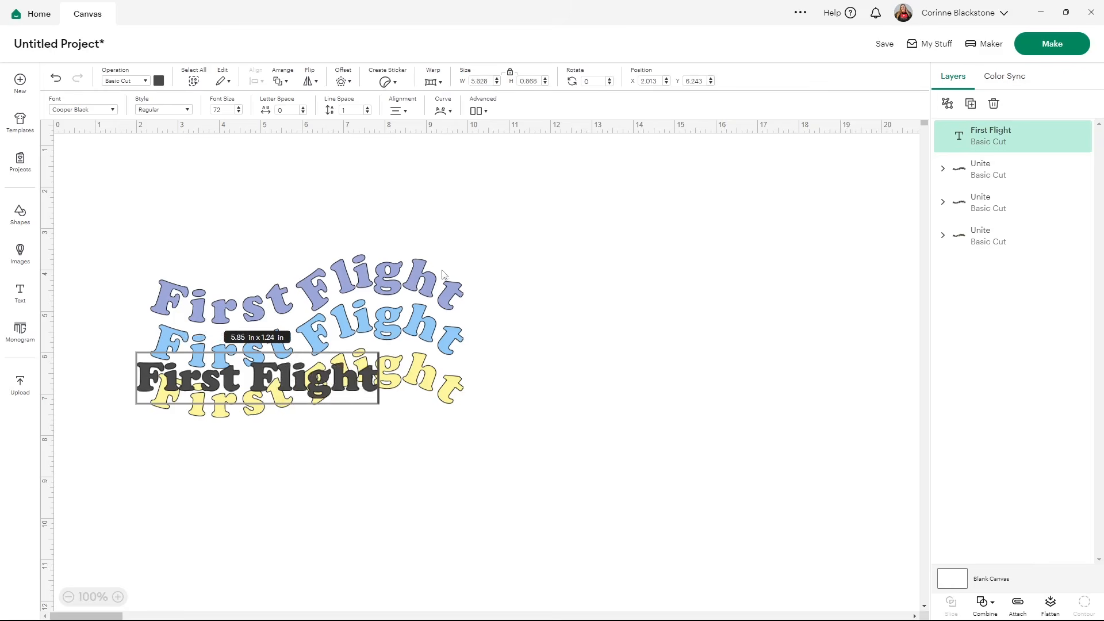
left_click(441, 425)
left_click_drag(317, 384, 714, 252)
- Apply warp style 16 to the new "First Flight" text and move the Warp window clear of the text
left_click(432, 83)
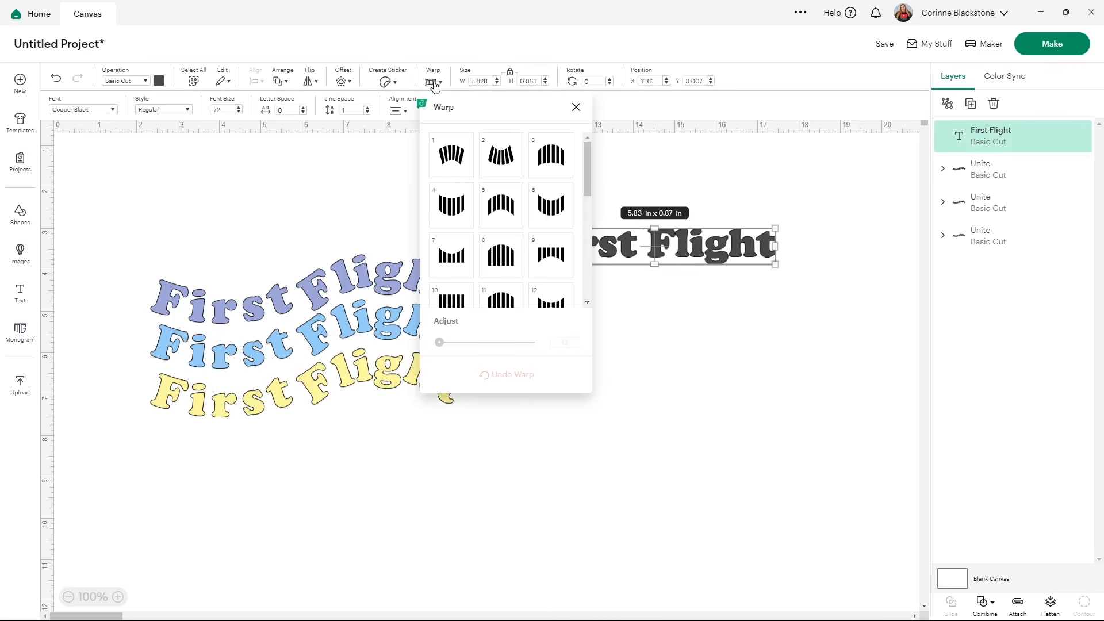
scroll(525, 230, "down", 3)
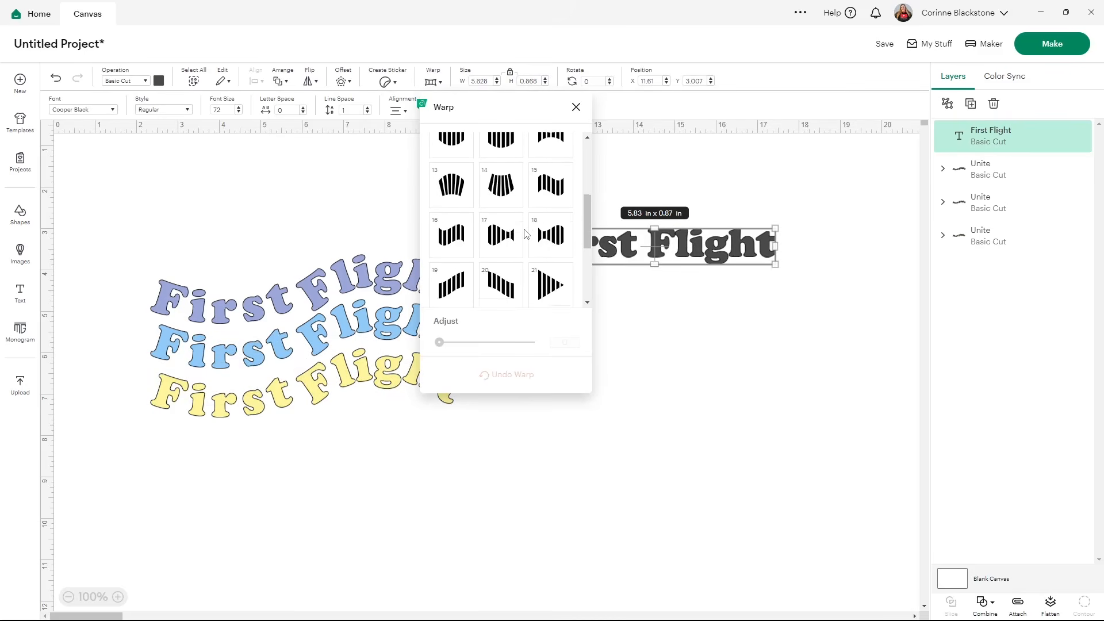
left_click(460, 239)
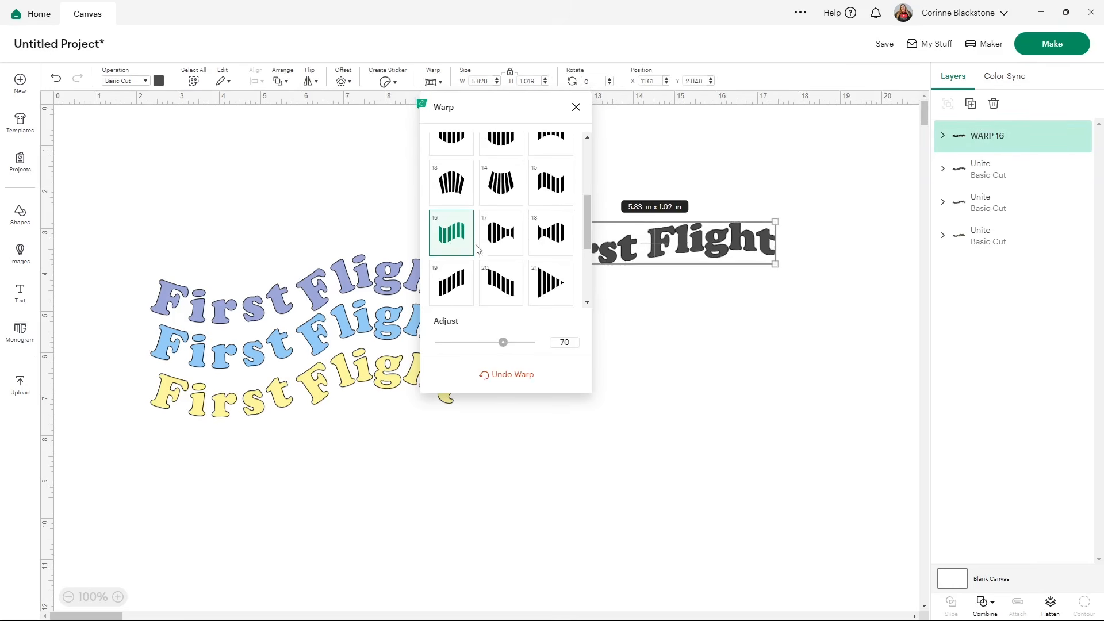
left_click_drag(540, 111, 516, 373)
left_click_drag(468, 337, 398, 260)
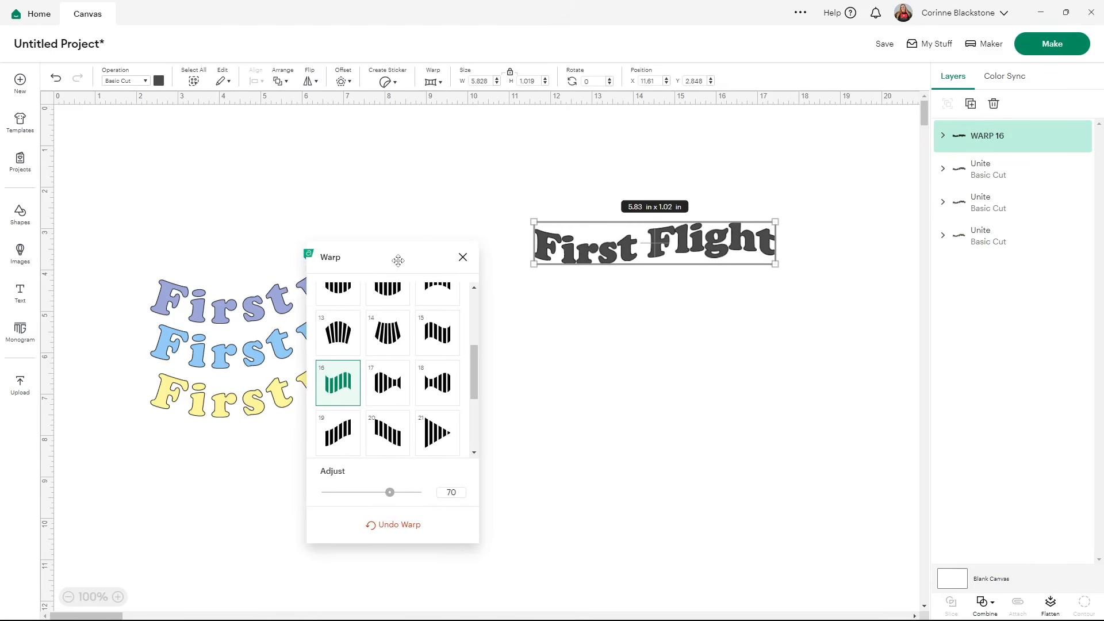
- Try warp adjustments of 100 and 0 on the new "First Flight" text, and set the adjustment to 92
left_click_drag(387, 493, 416, 494)
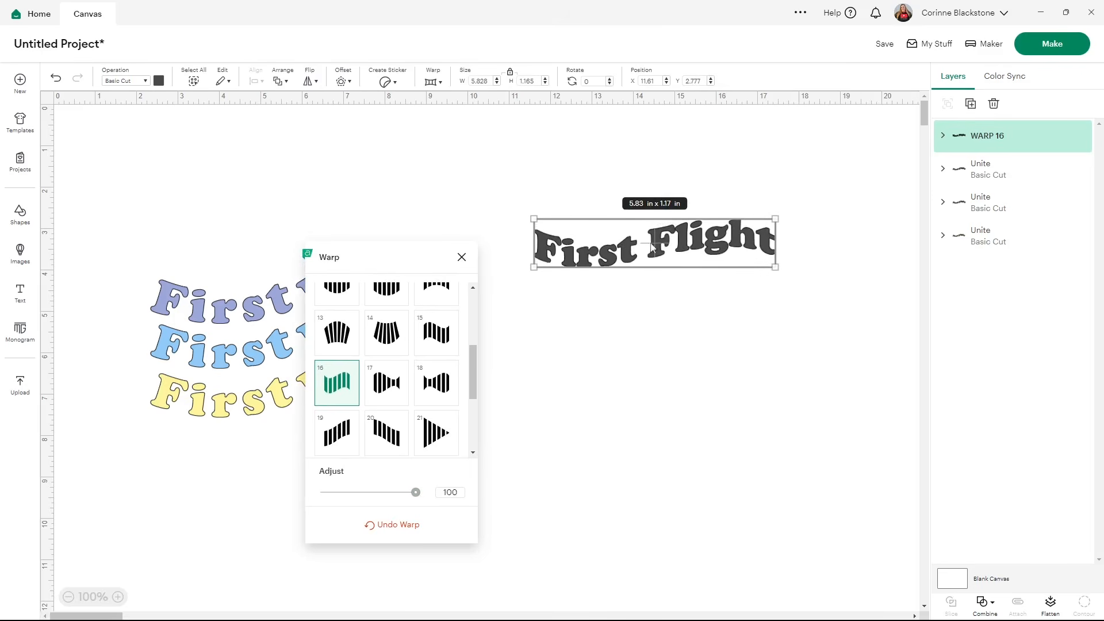
left_click_drag(415, 492, 249, 493)
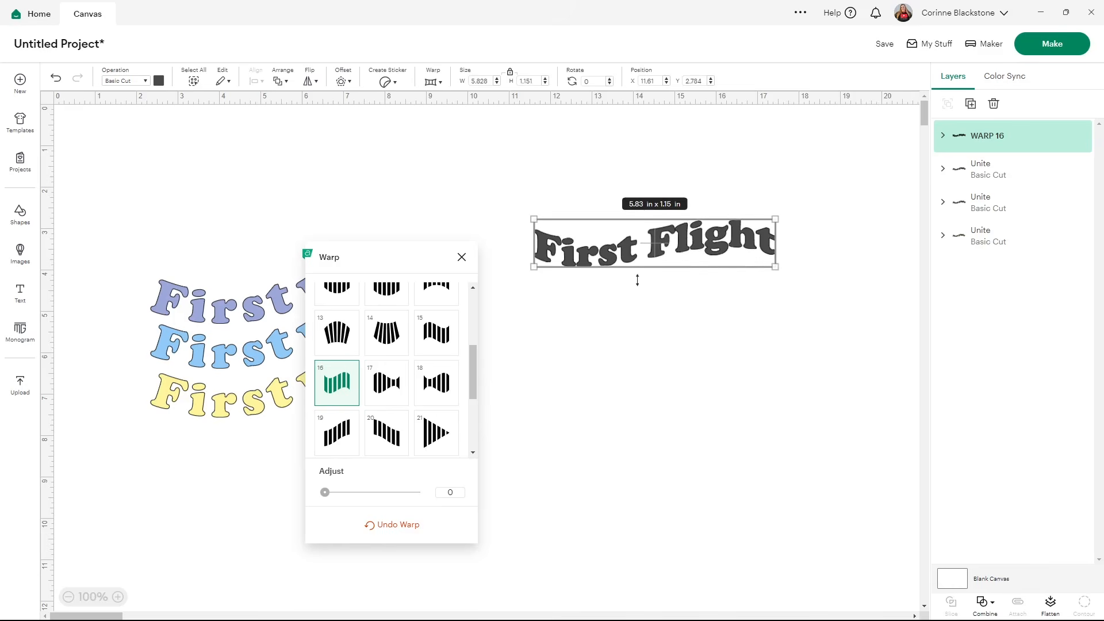
left_click_drag(325, 493, 411, 501)
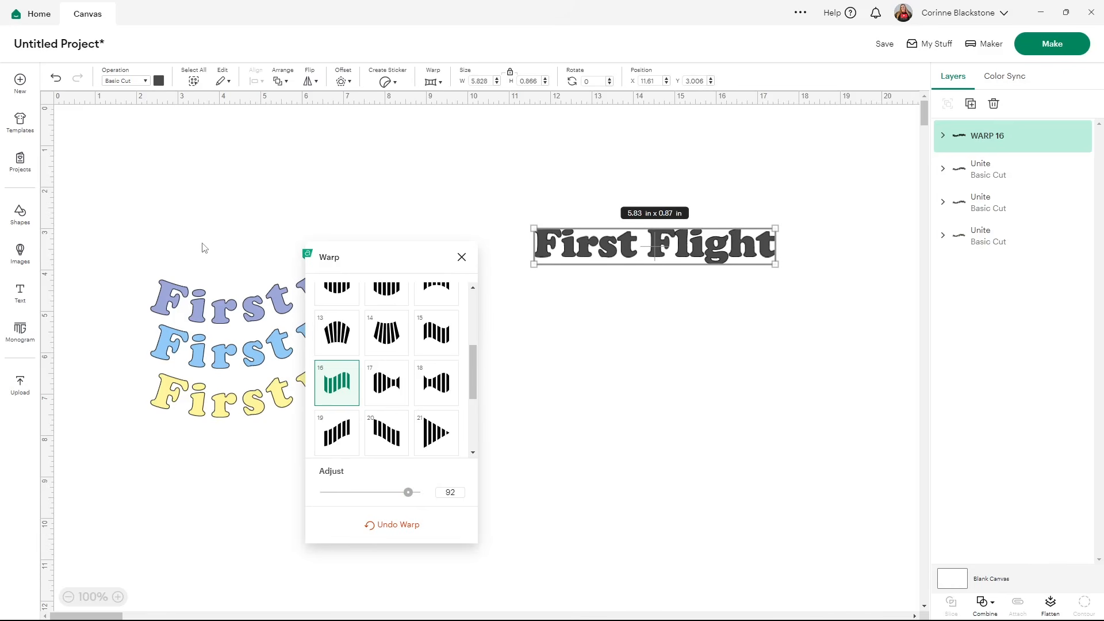
- Close the Warp window and delete the warped "First Flight" text
left_click(637, 395)
left_click(687, 247)
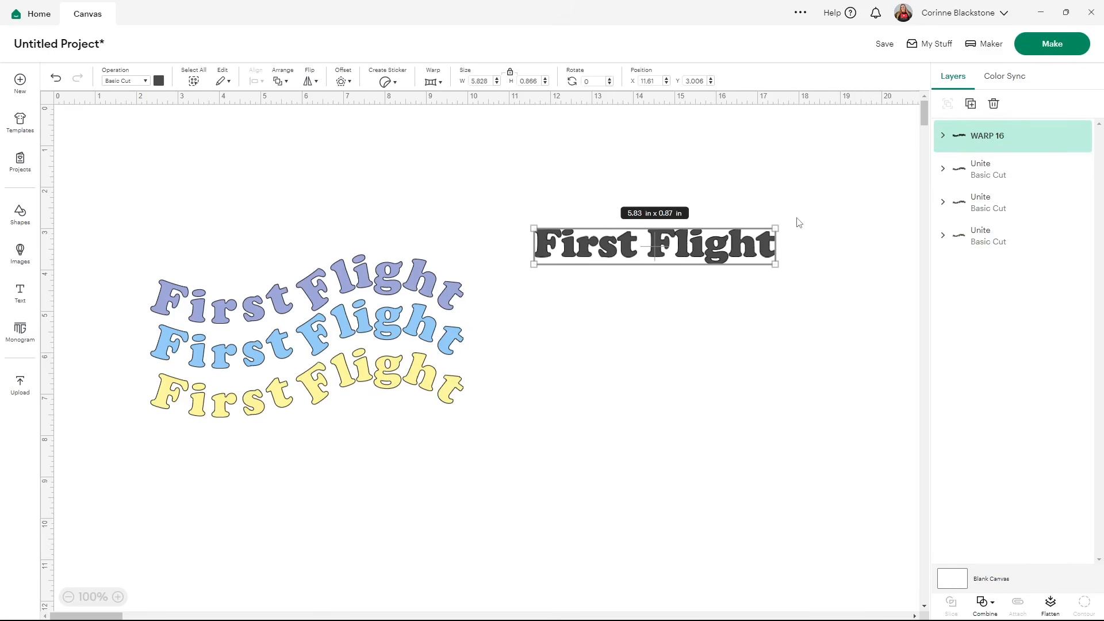
key("Delete")
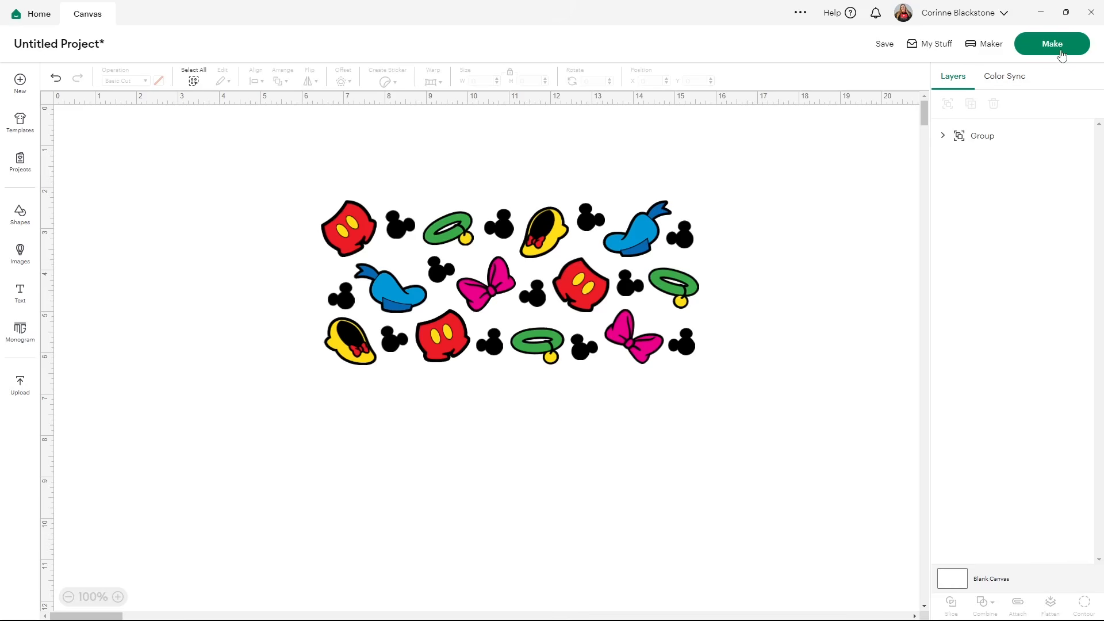
- Preview the cutting mats of the multicolored mouse design color by color and return to the canvas
left_click(1038, 48)
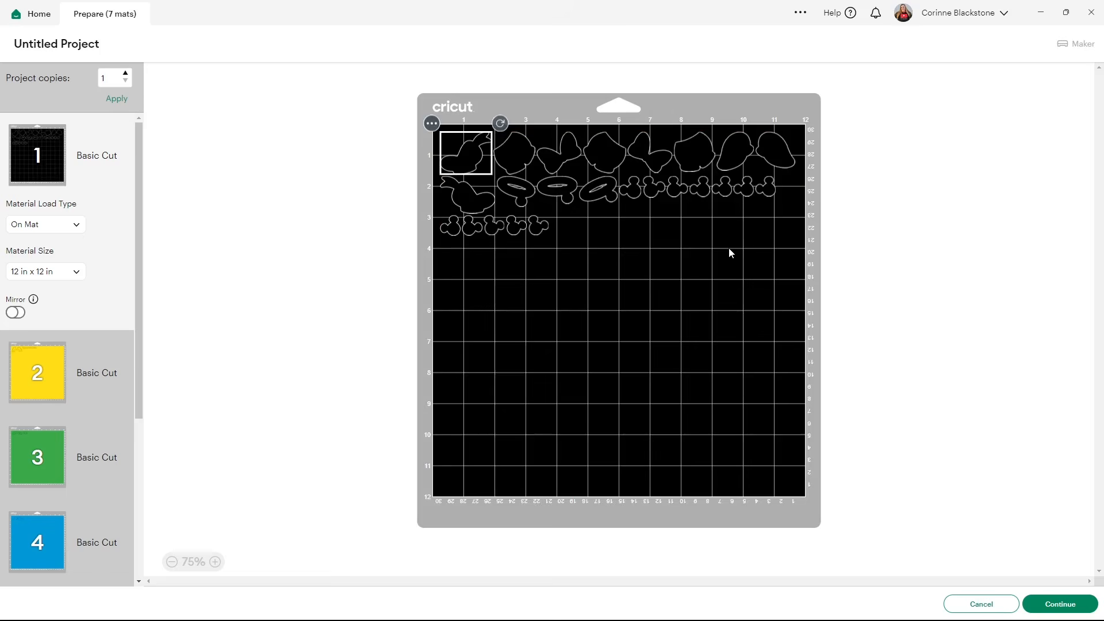
left_click(30, 369)
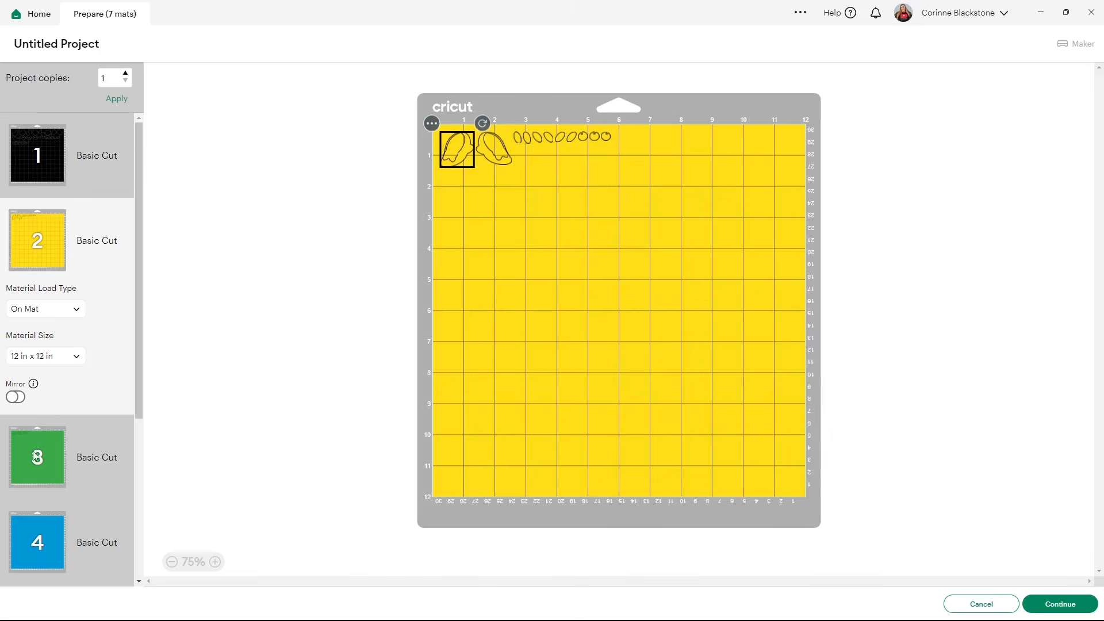
left_click(37, 469)
left_click(36, 464)
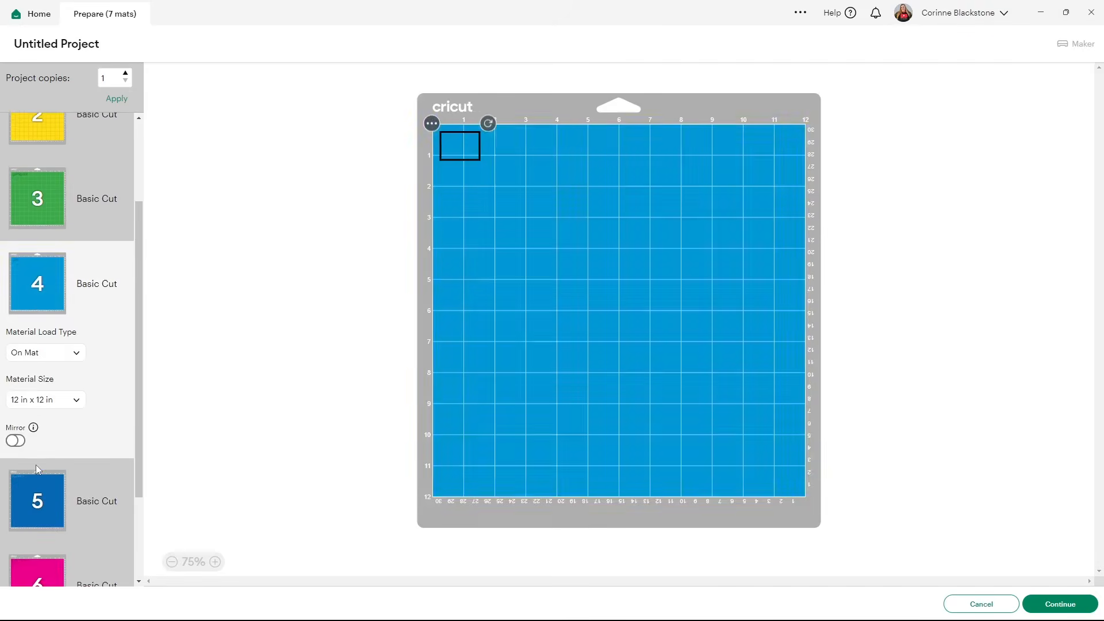
left_click(36, 465)
left_click(38, 507)
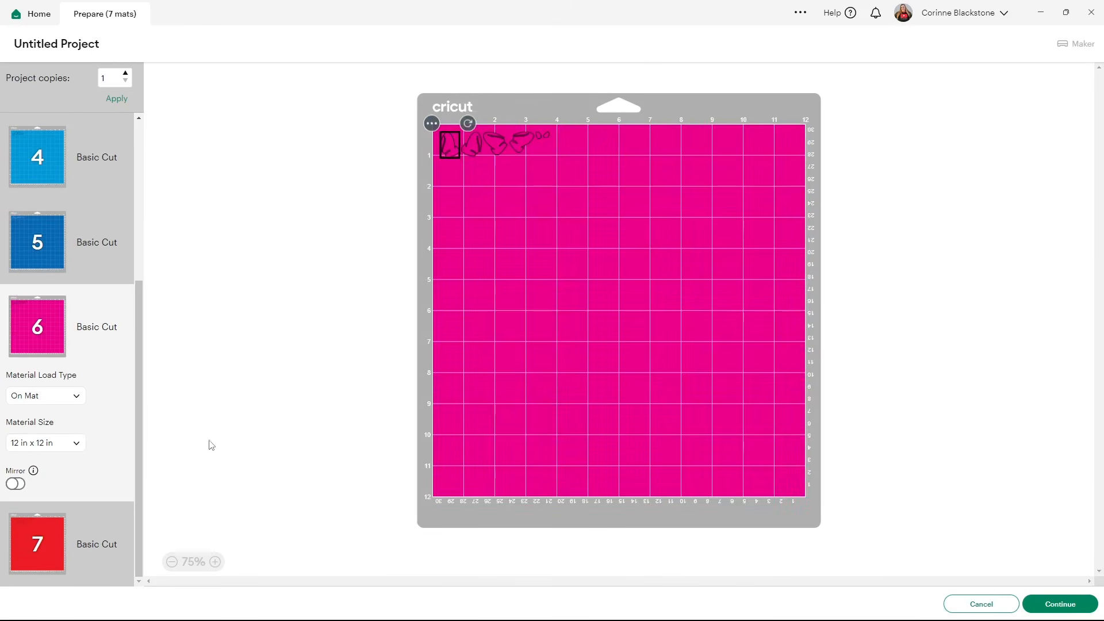
left_click(956, 605)
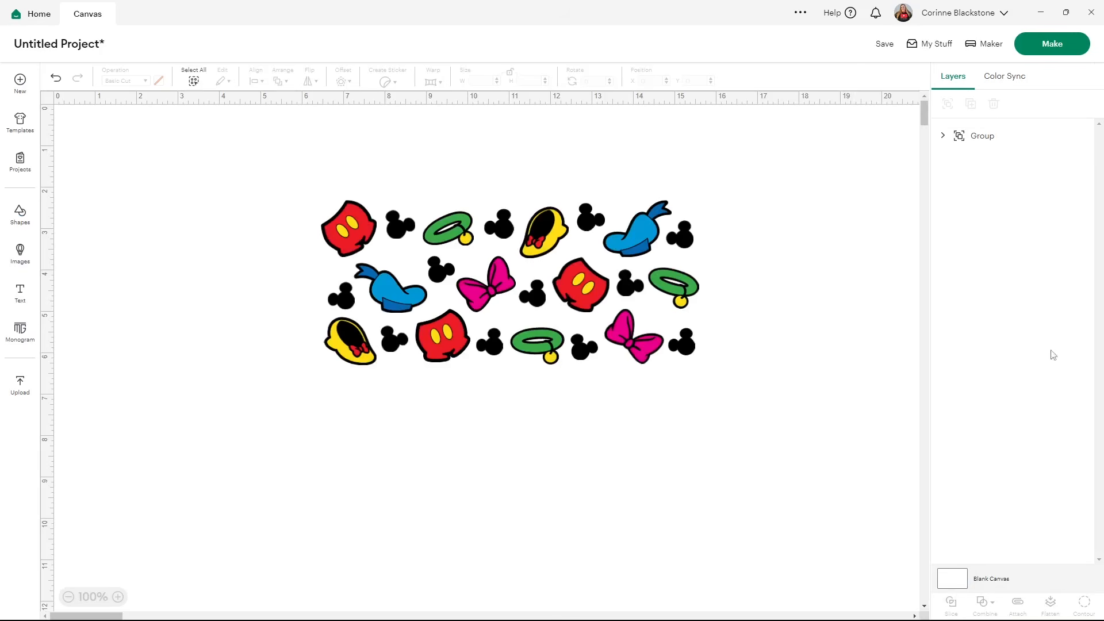
- Expand the design's group and its yellow sublayer to examine the individual shapes, and collapse the yellow sublayer again
left_click(950, 138)
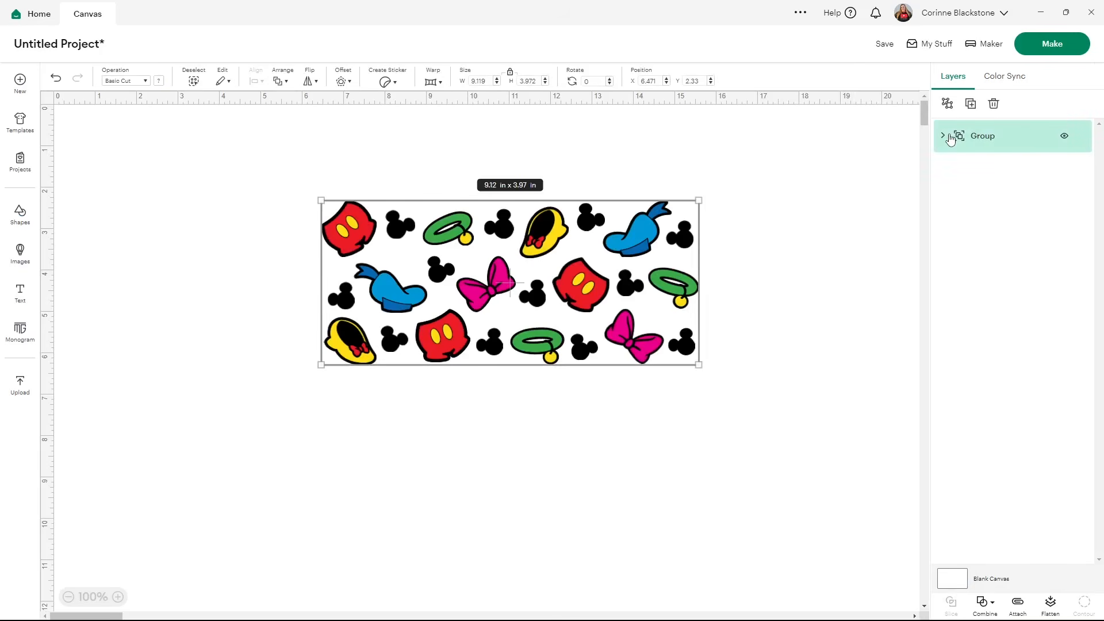
left_click(945, 137)
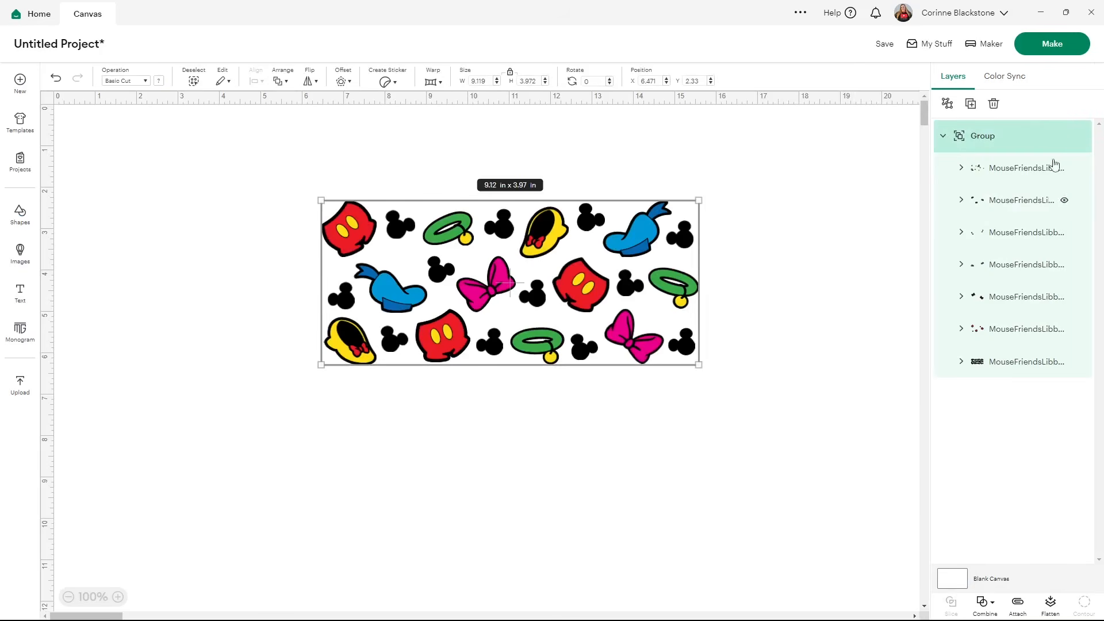
left_click(957, 172)
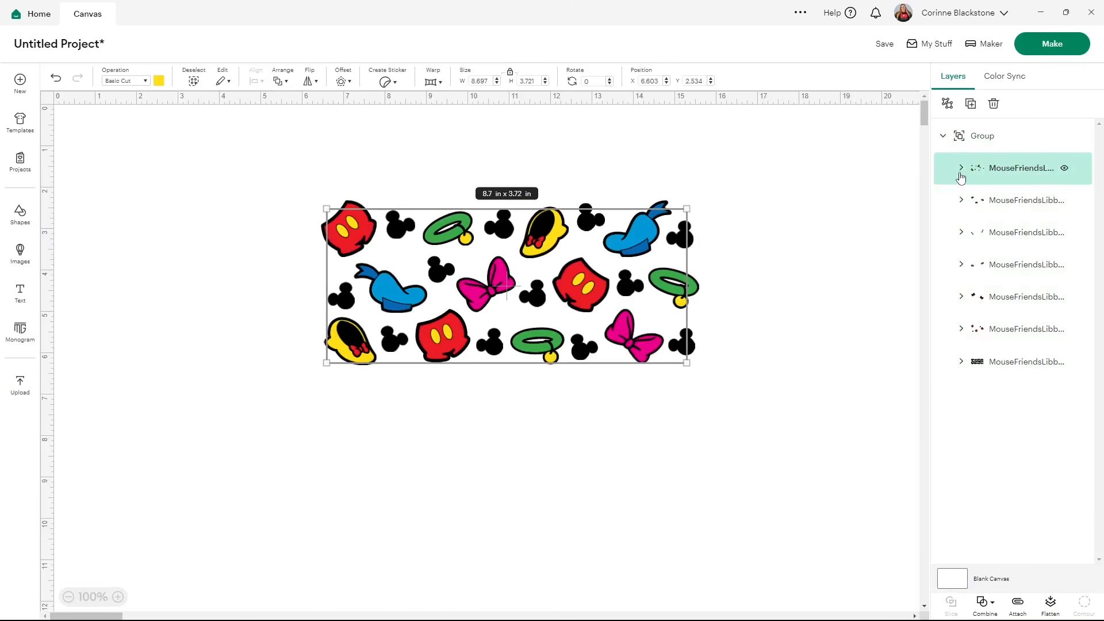
left_click(960, 169)
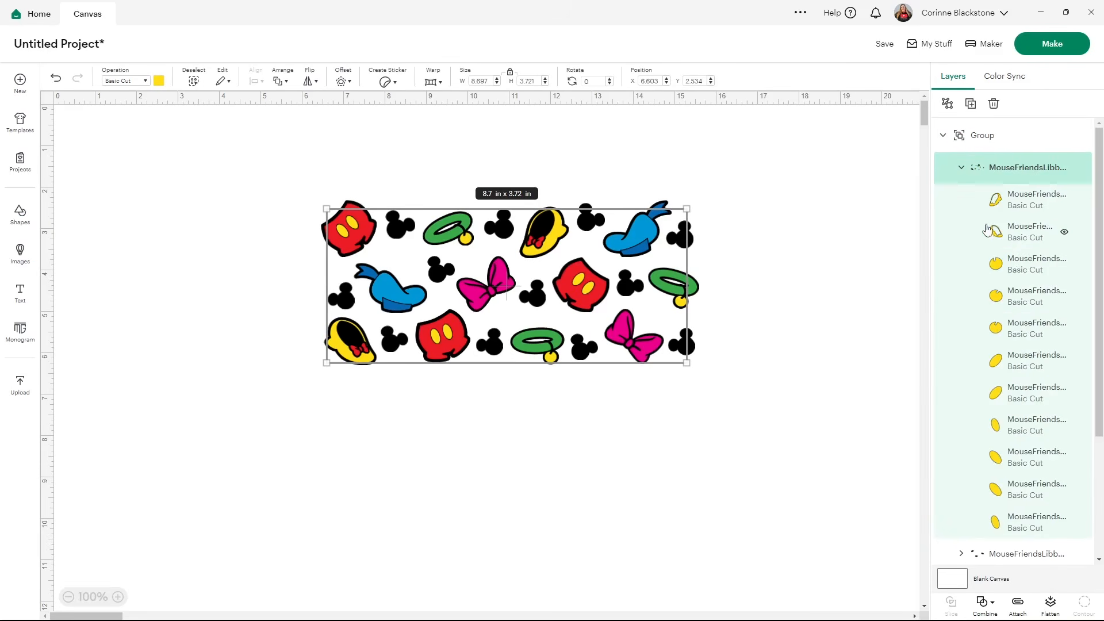
left_click(961, 168)
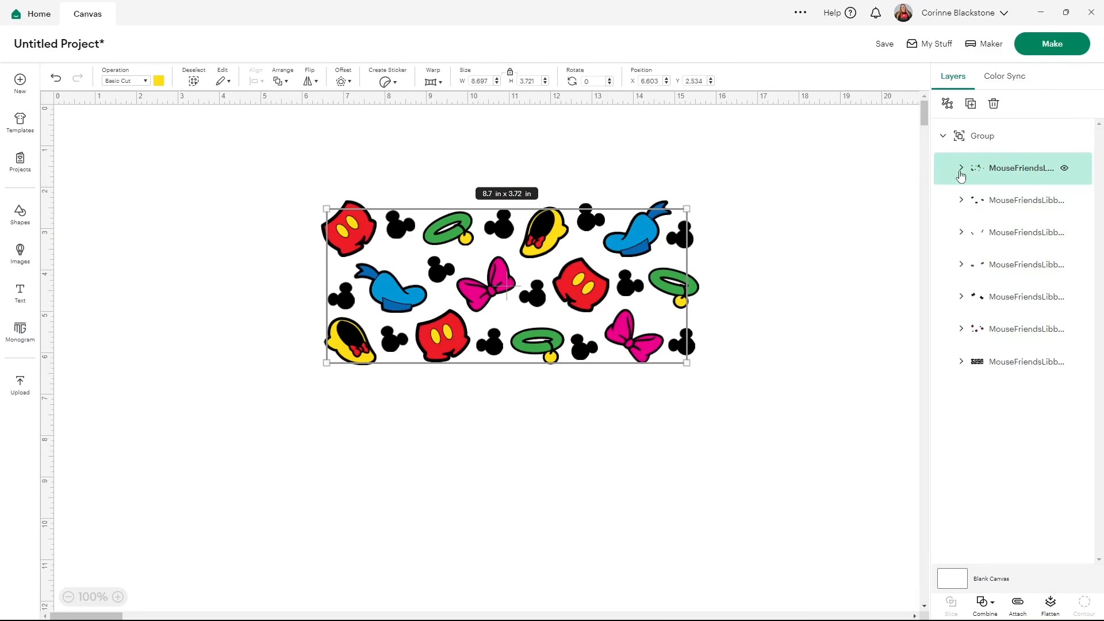
- Ungroup the design's outer group into its separate color layers
left_click(943, 138)
left_click(943, 138)
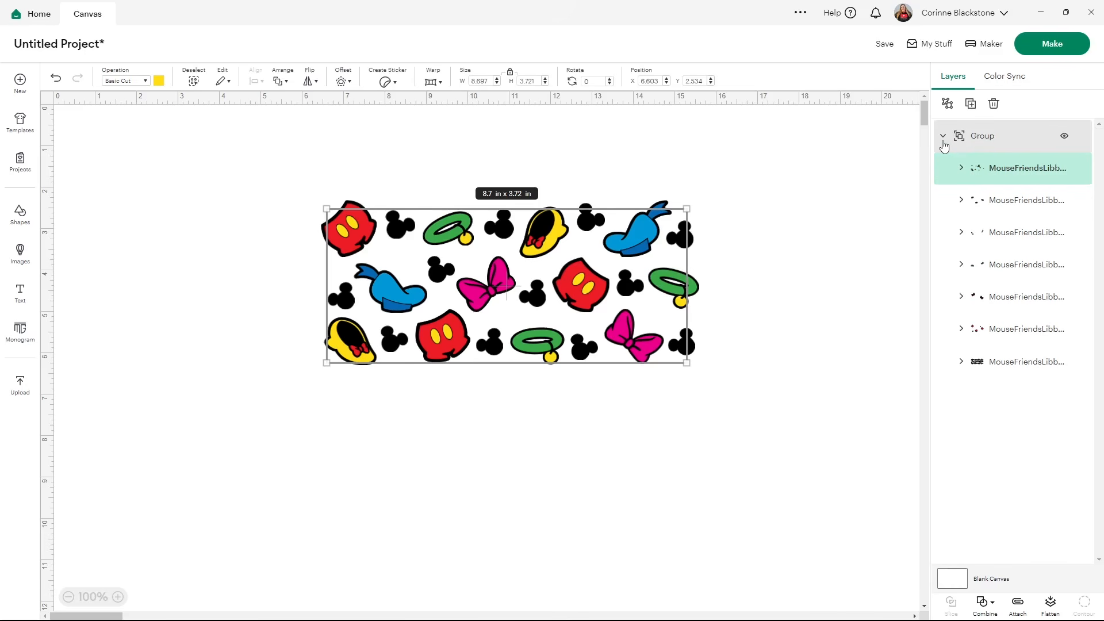
left_click(952, 138)
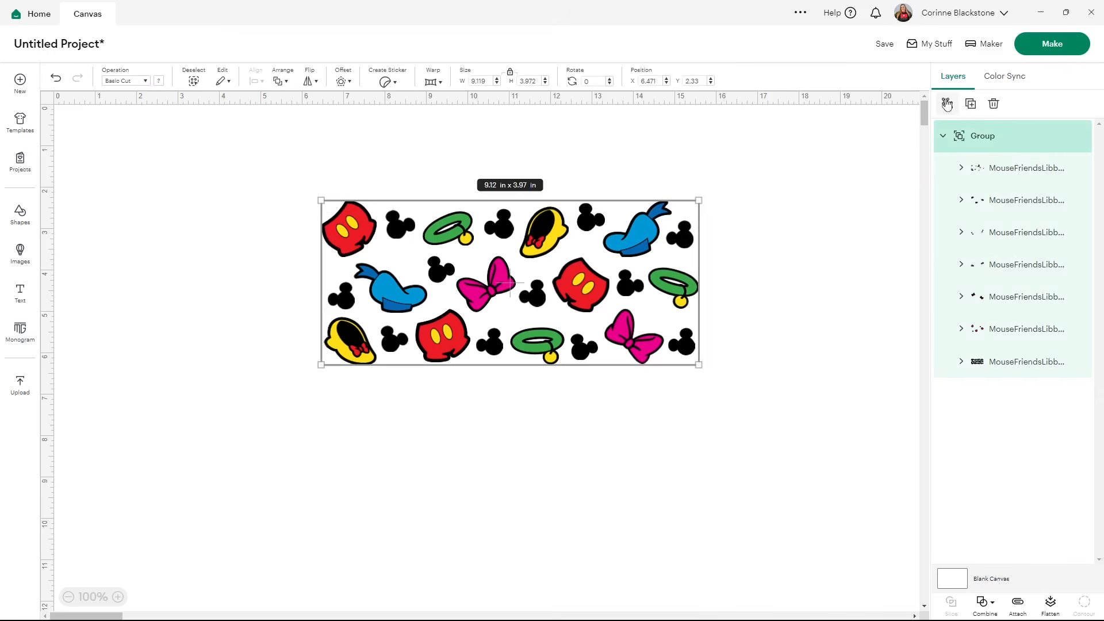
left_click(947, 104)
- Attach the shapes within each of the yellow, green, dark blue and light blue layers separately
left_click(986, 140)
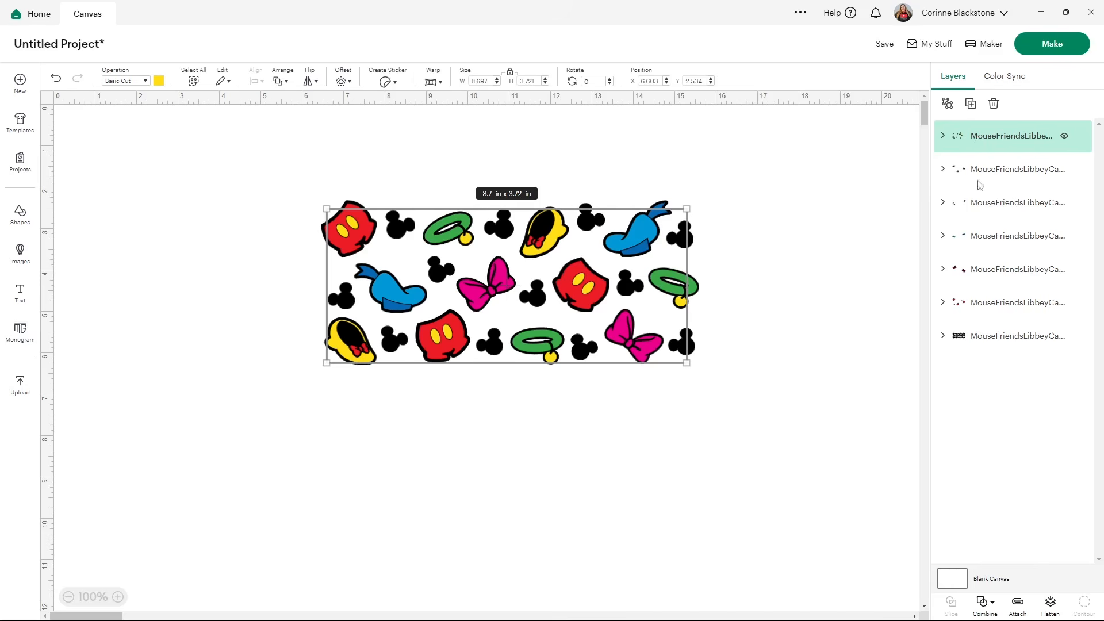
left_click(1019, 608)
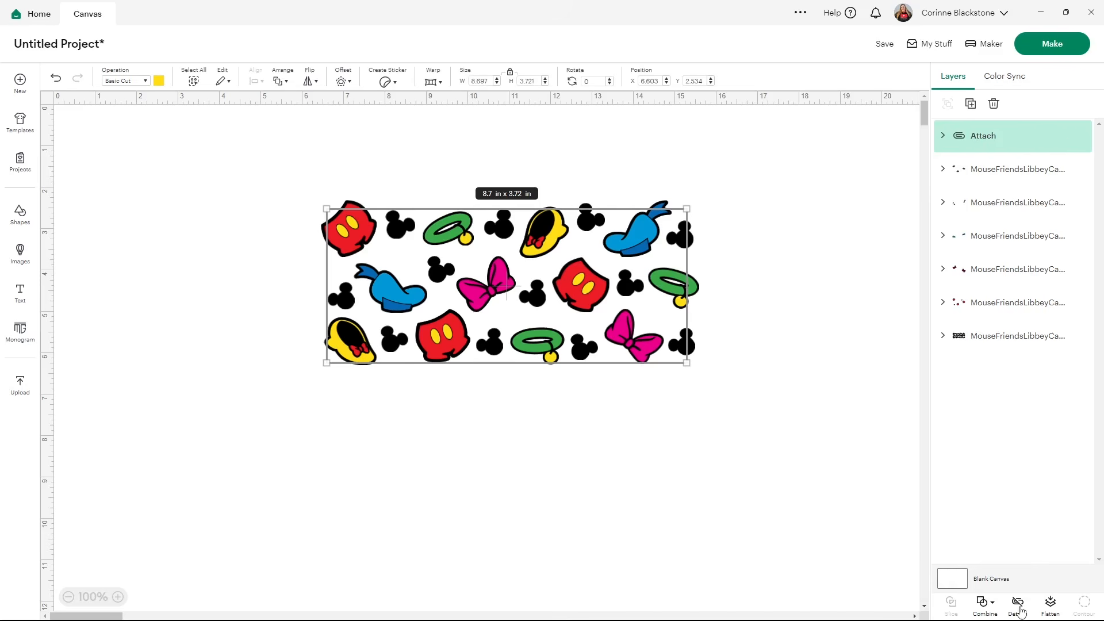
left_click(1021, 169)
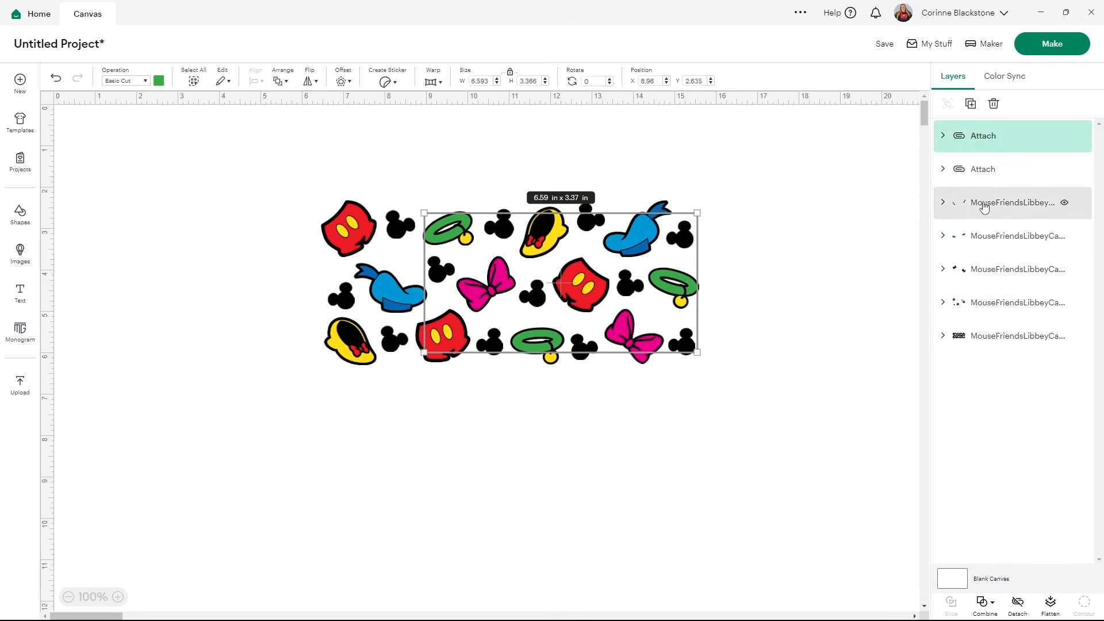
left_click(944, 202)
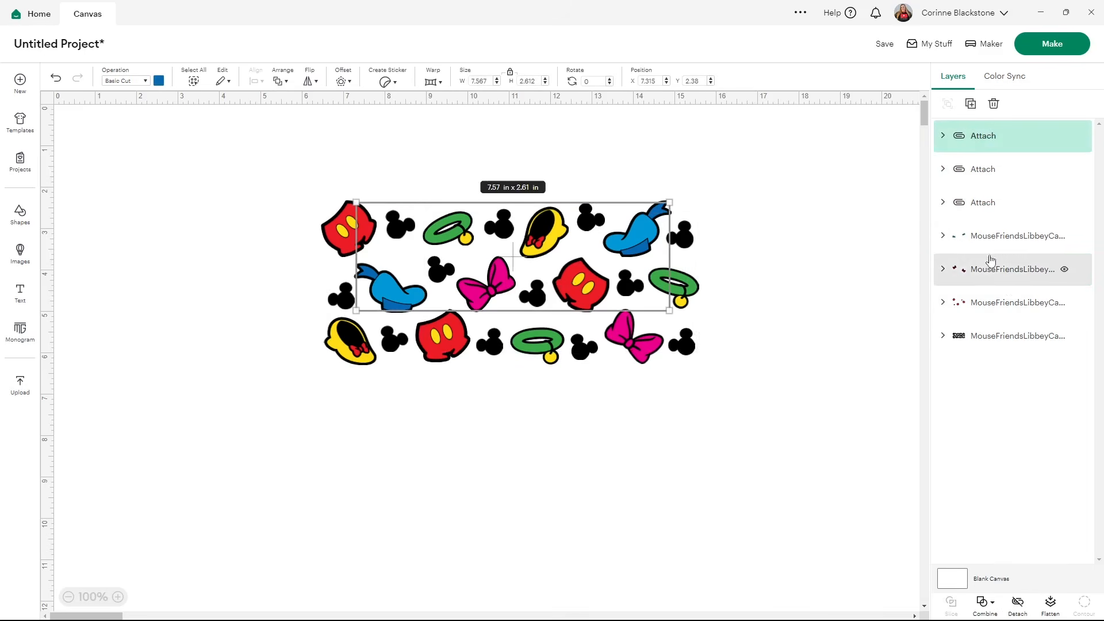
left_click(944, 236)
left_click(1022, 607)
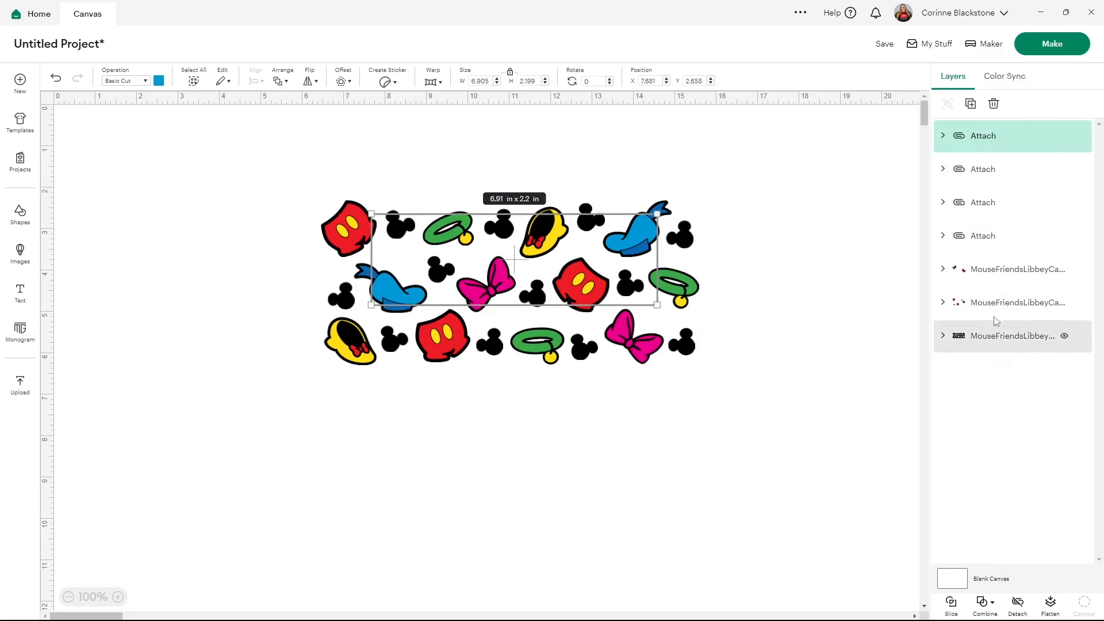
- Attach the shapes within each of the pink, red and black layers separately
left_click(1017, 269)
left_click(1022, 605)
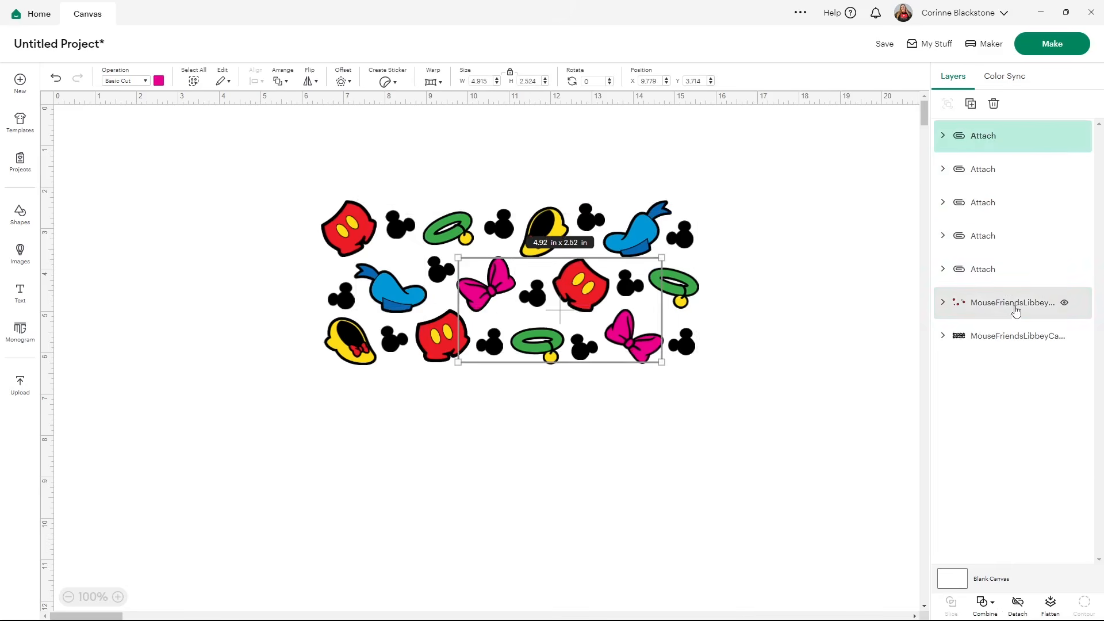
left_click(1018, 304)
left_click(1017, 607)
left_click(1018, 521)
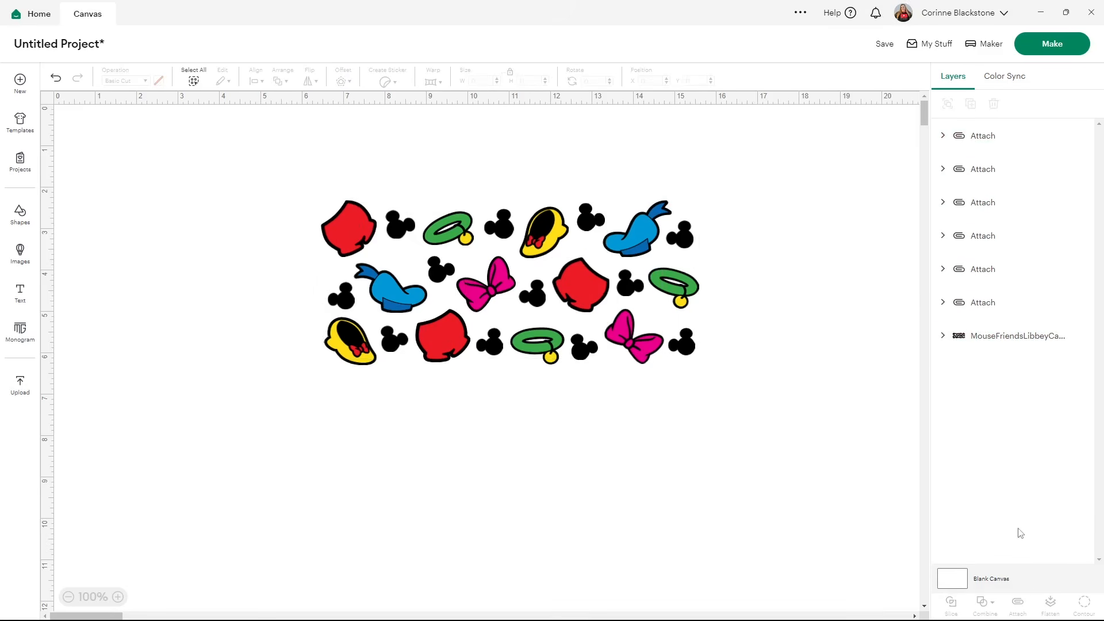
left_click(991, 343)
left_click(1018, 605)
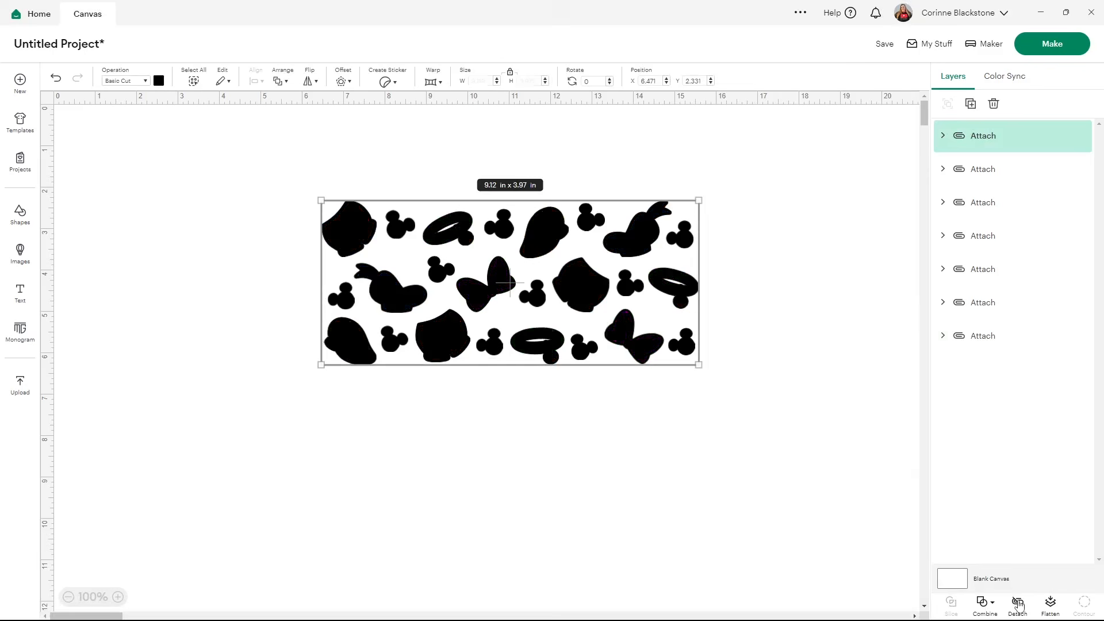
- Check the shape placement on the cutting mats of the attached color layers, and return to the canvas
left_click(1038, 52)
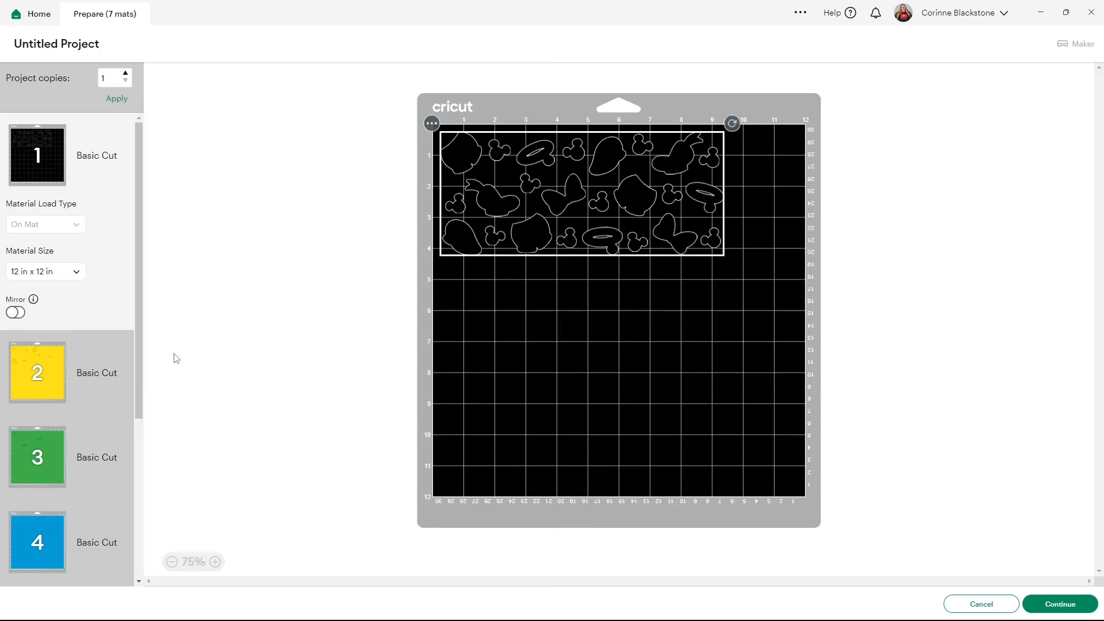
left_click(43, 374)
left_click(38, 459)
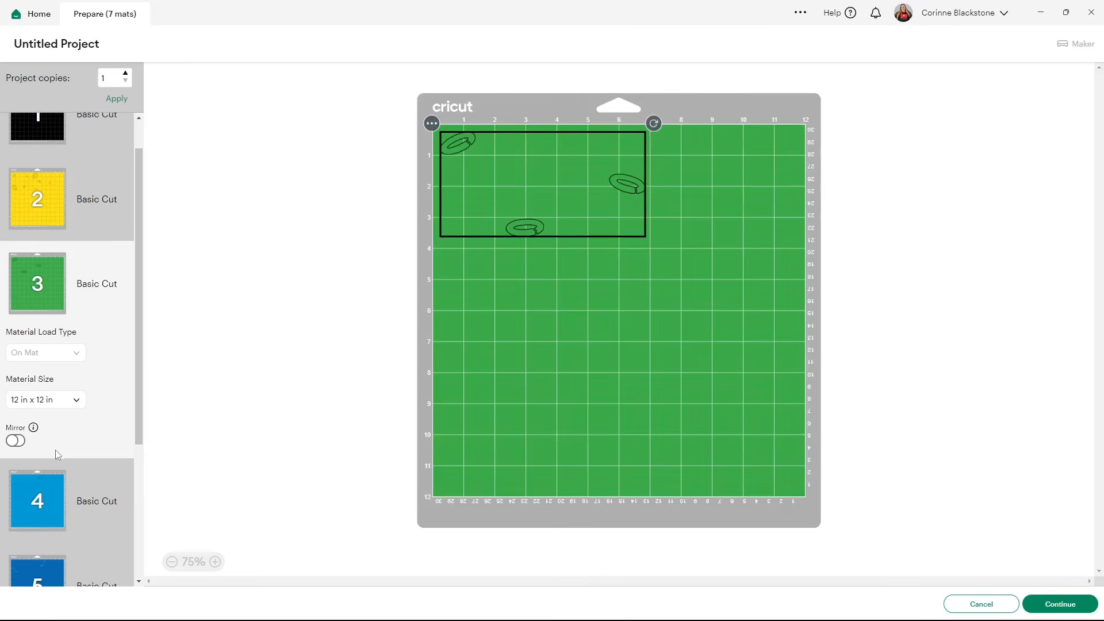
left_click(88, 513)
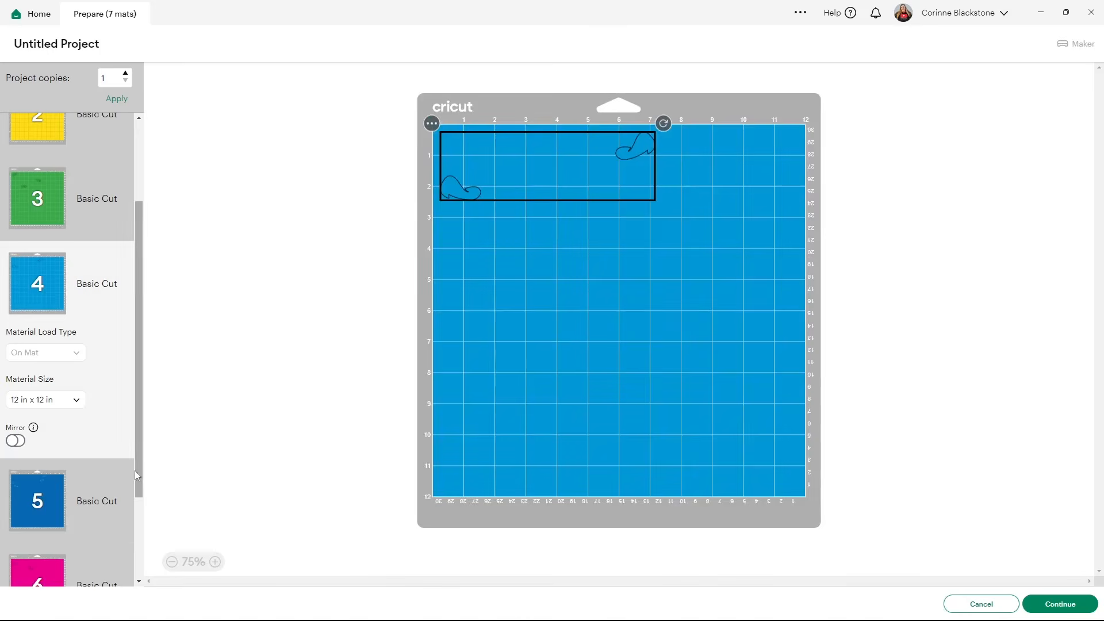
left_click(39, 488)
left_click(32, 523)
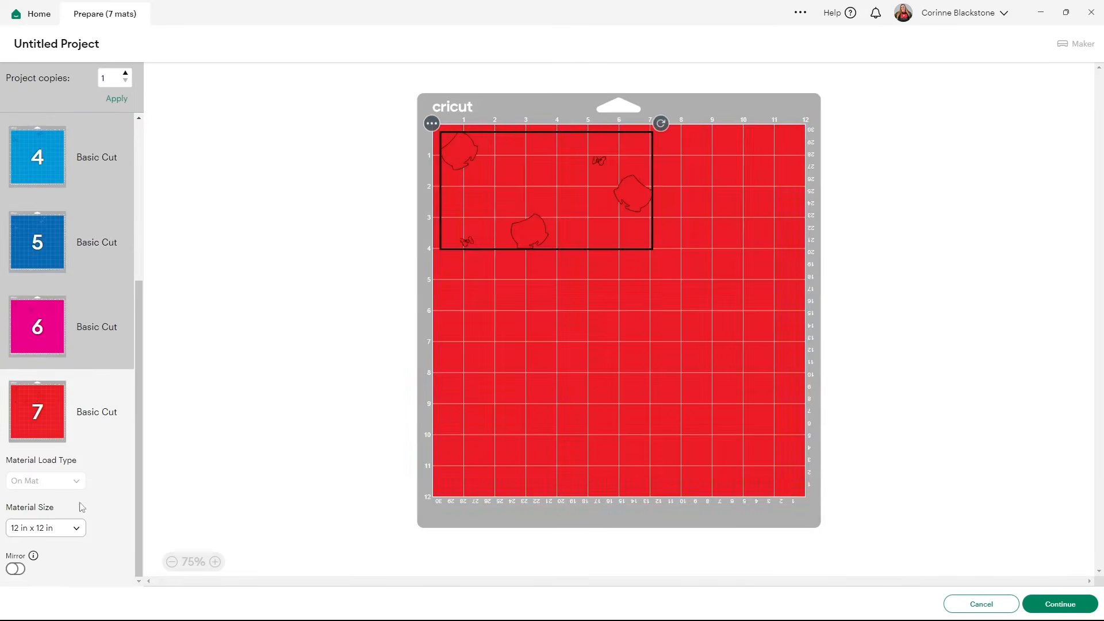
left_click(982, 604)
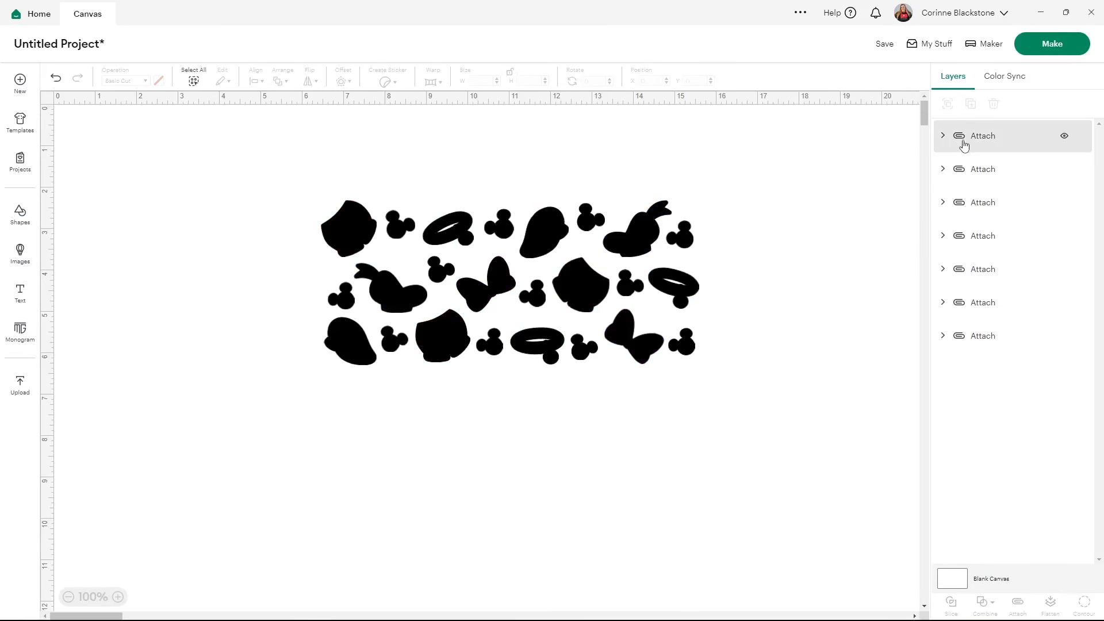
- Undo the attaching of the color layers, and ungroup the yellow and green layers into individual shapes
left_click(1019, 135)
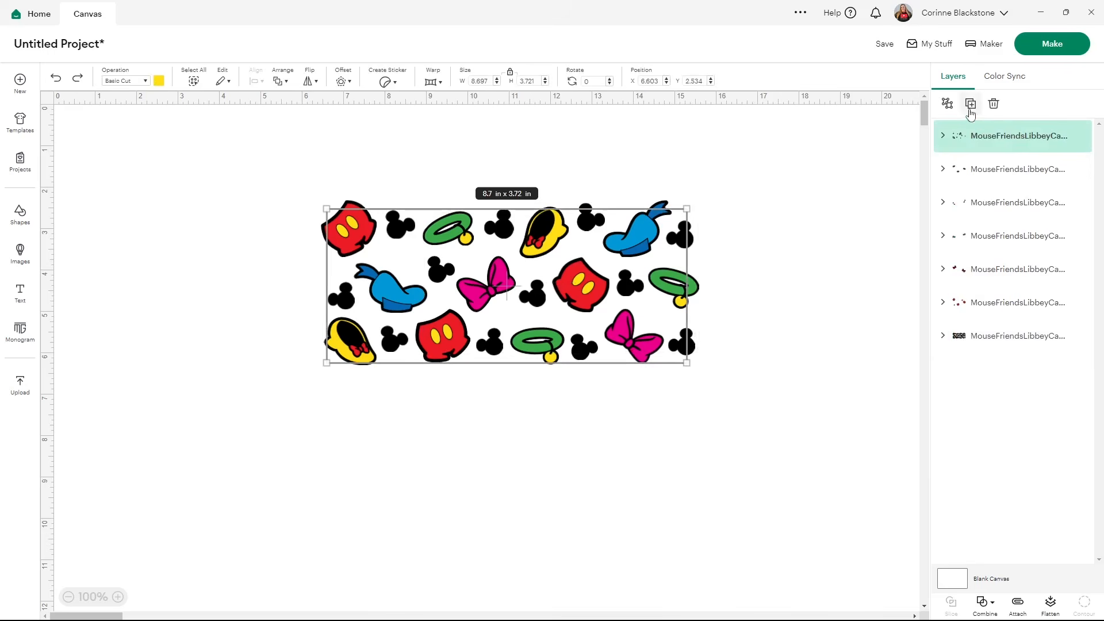
left_click(948, 103)
scroll(978, 333, "down", 2)
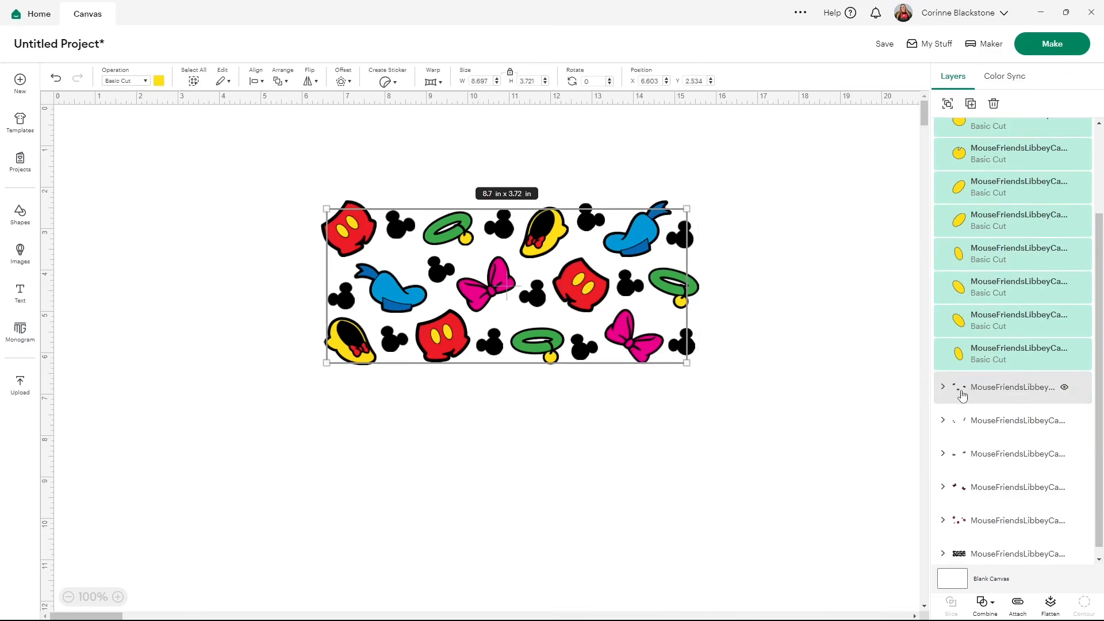
left_click(958, 389)
left_click(947, 103)
scroll(955, 391, "down", 2)
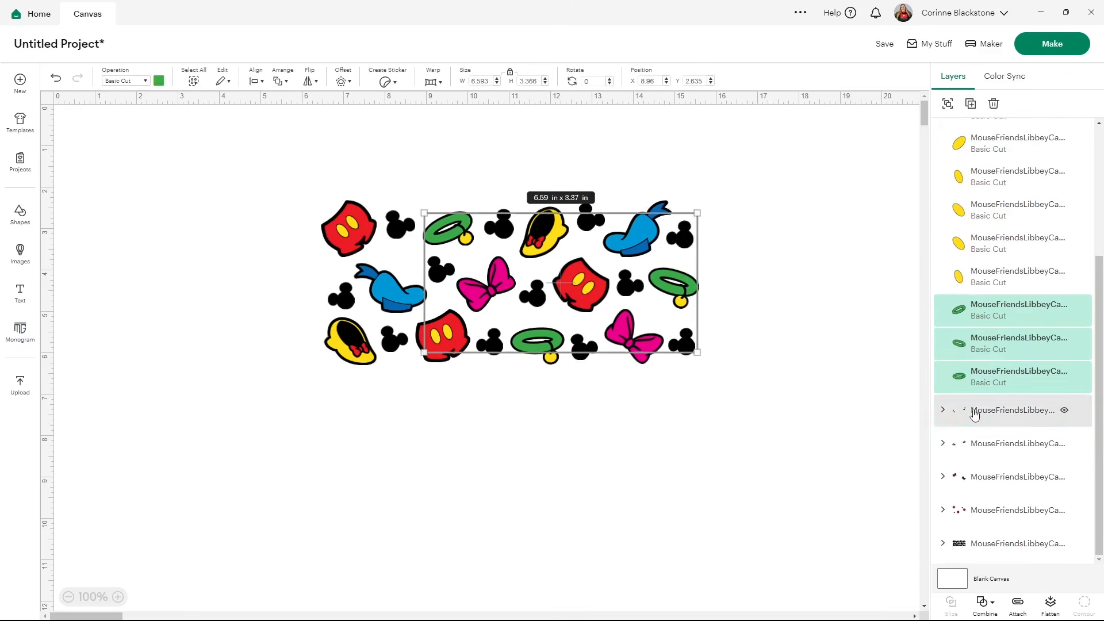
- Ungroup the dark blue and light blue layers into individual shapes
left_click(974, 411)
left_click(948, 103)
scroll(995, 368, "down", 2)
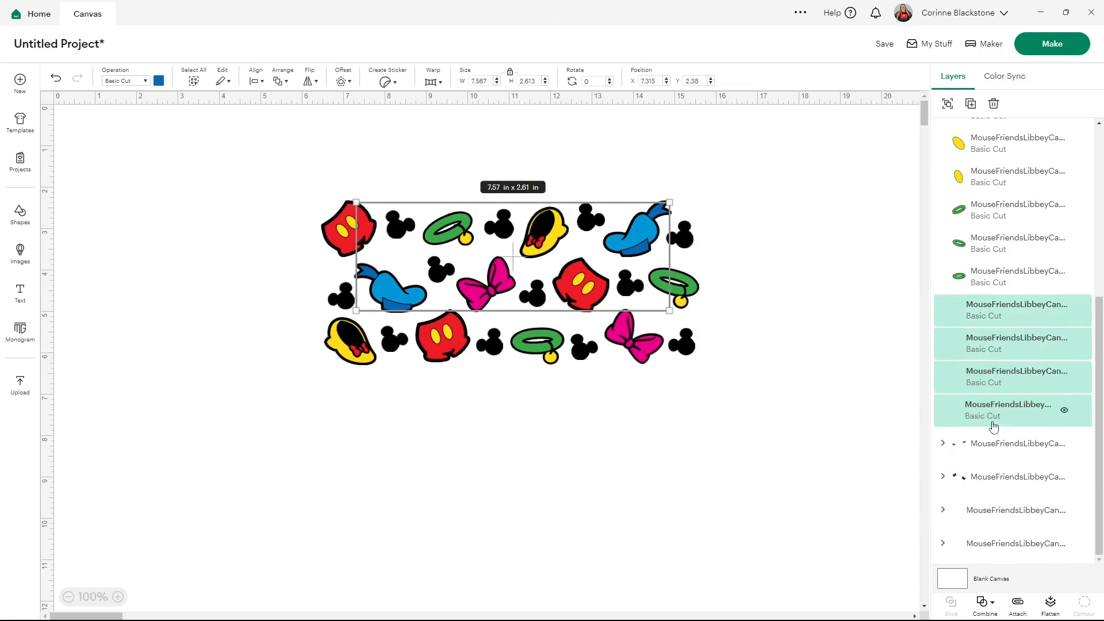
left_click(985, 440)
left_click(947, 103)
scroll(1035, 379, "down", 2)
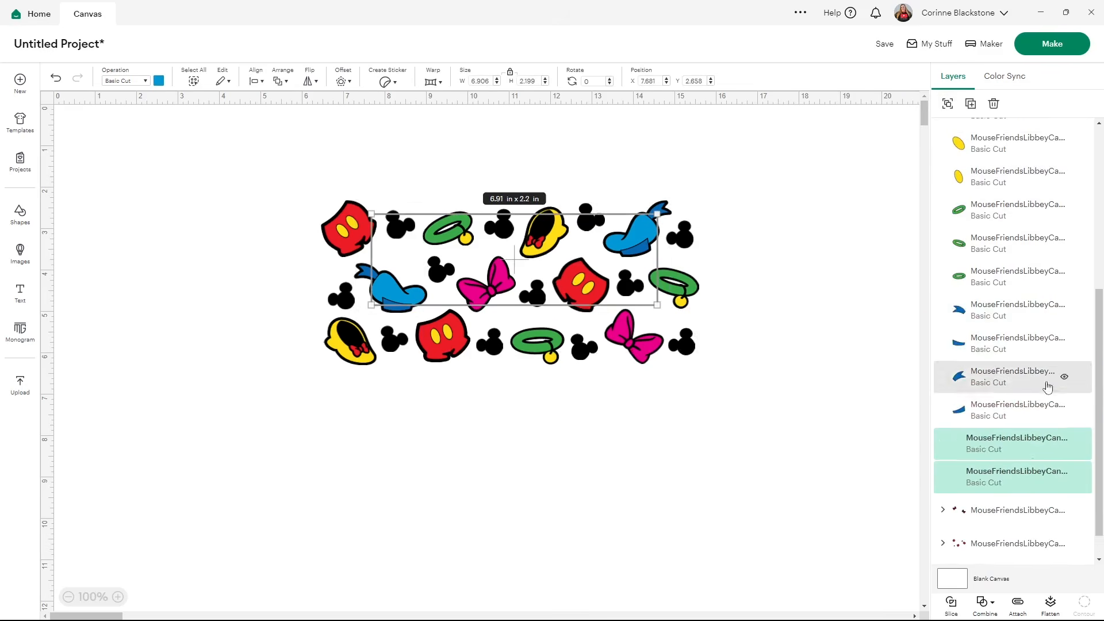
- Ungroup the pink and red layers into individual shapes
left_click(1004, 483)
left_click(947, 104)
scroll(984, 469, "down", 2)
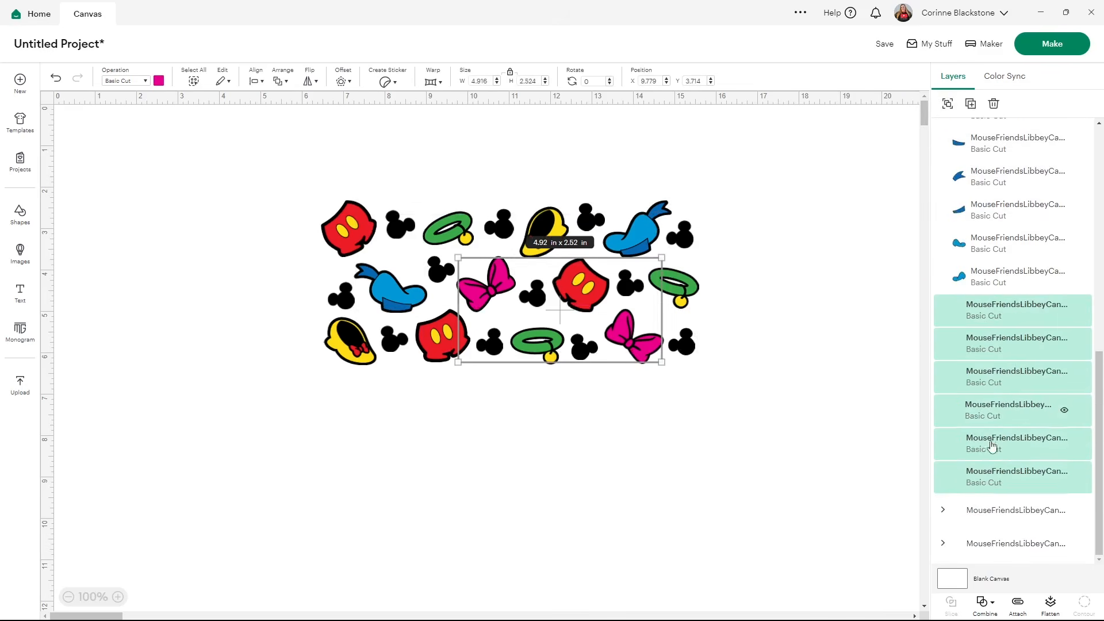
left_click(955, 510)
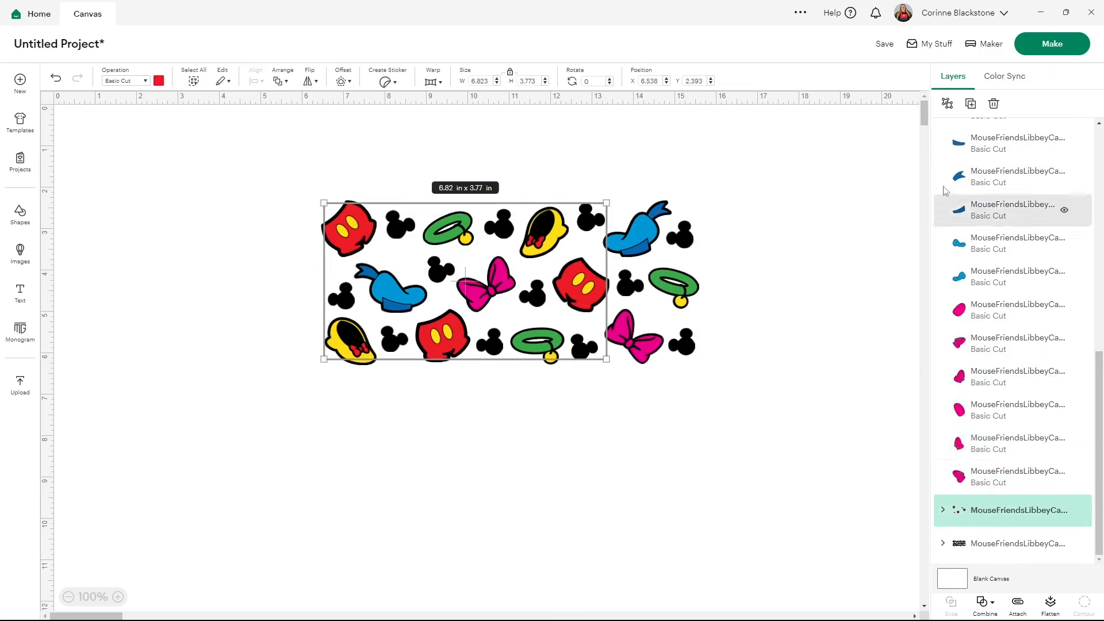
left_click(947, 104)
scroll(965, 294, "down", 3)
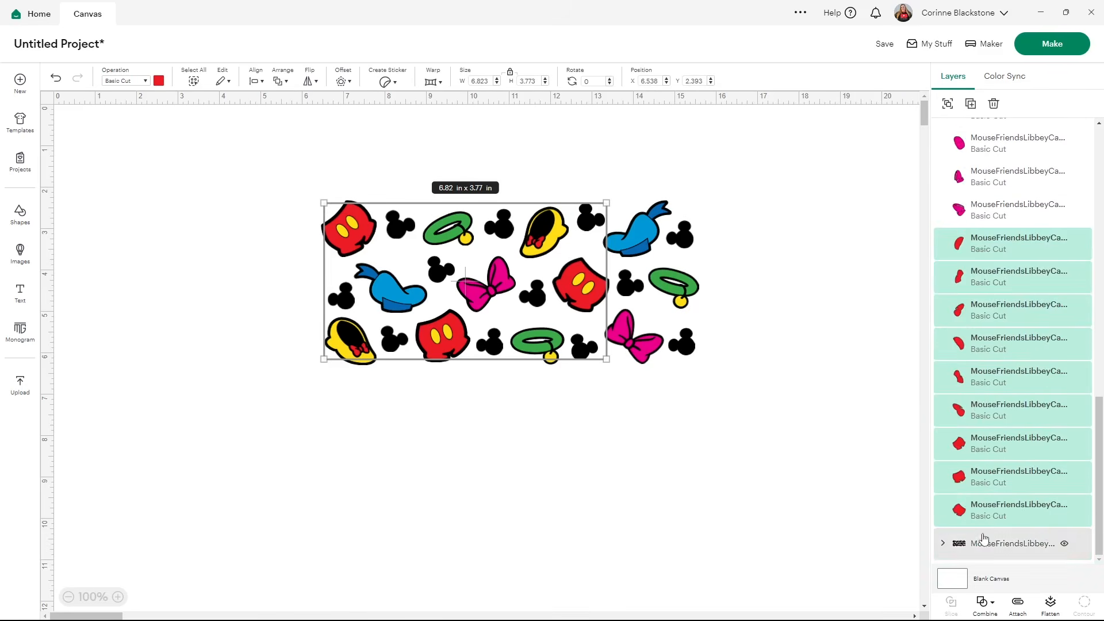
- Ungroup the black layer of the mouse design into individual shapes
left_click(980, 543)
left_click(947, 103)
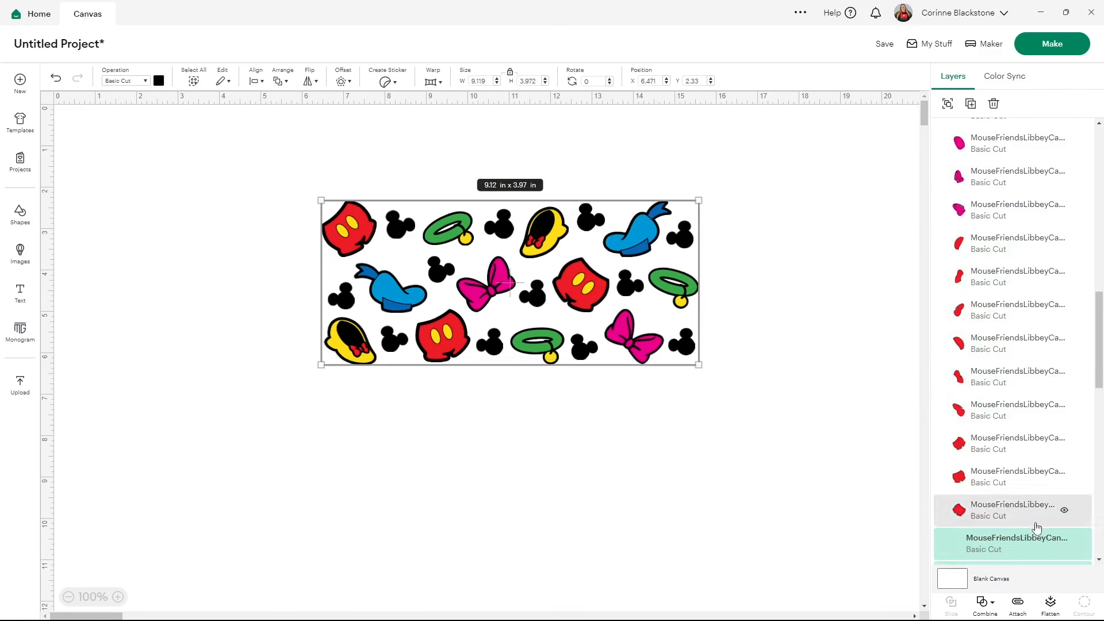
- Select all the individual yellow shapes and combine them with Unite
scroll(1037, 528, "up", 2)
scroll(1037, 528, "up", 5)
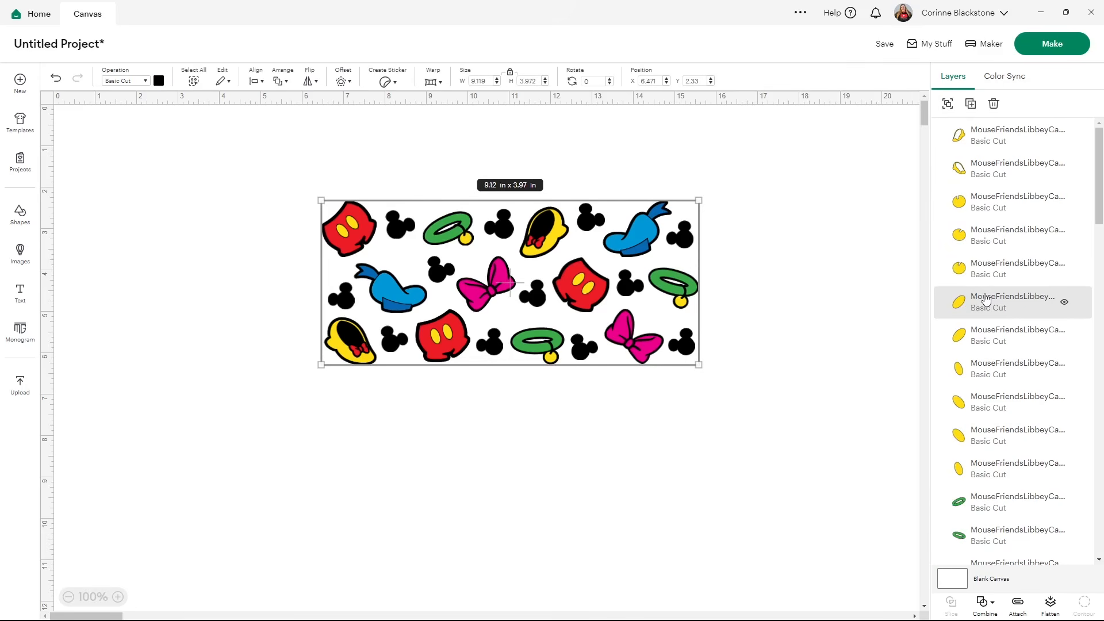
left_click(985, 137)
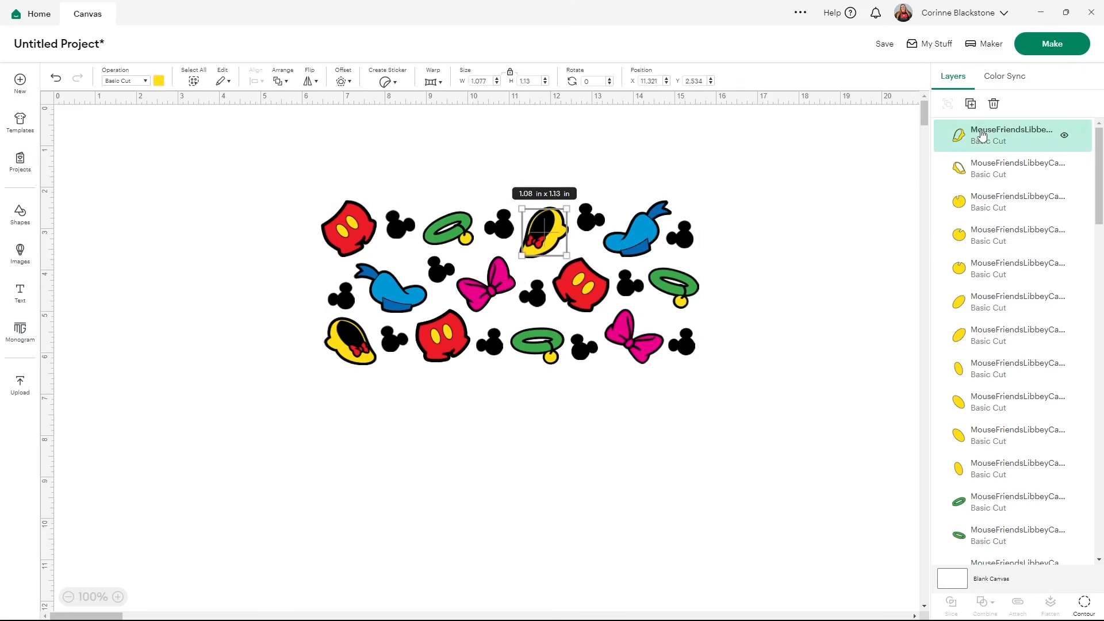
left_click(988, 167, "shift")
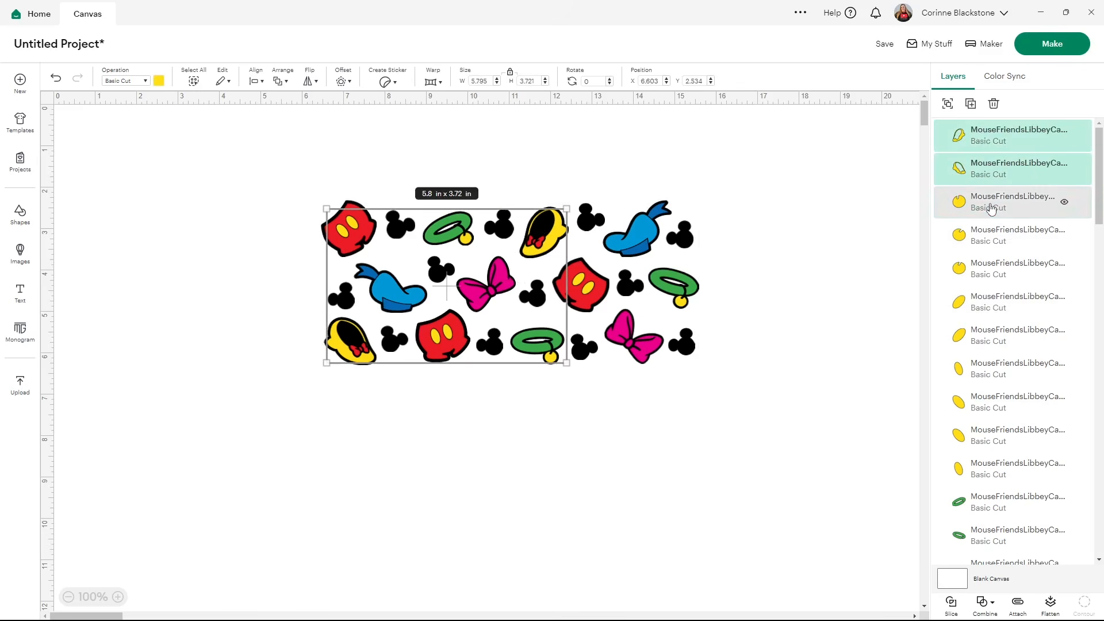
left_click(991, 208, "shift")
left_click(988, 251, "shift")
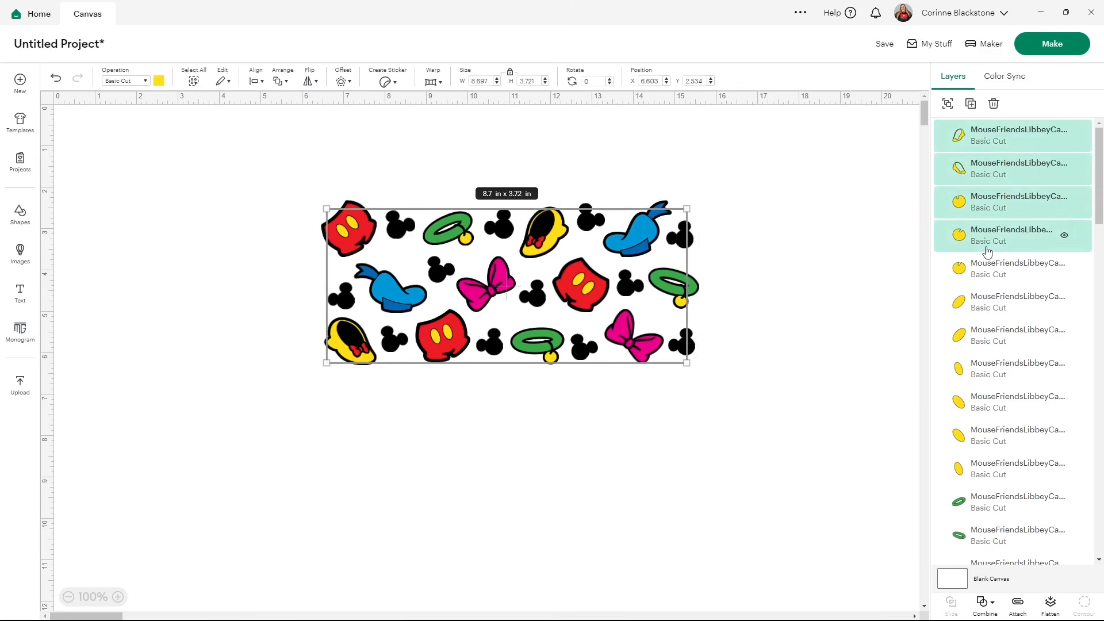
left_click(987, 269, "shift")
left_click(990, 308, "shift")
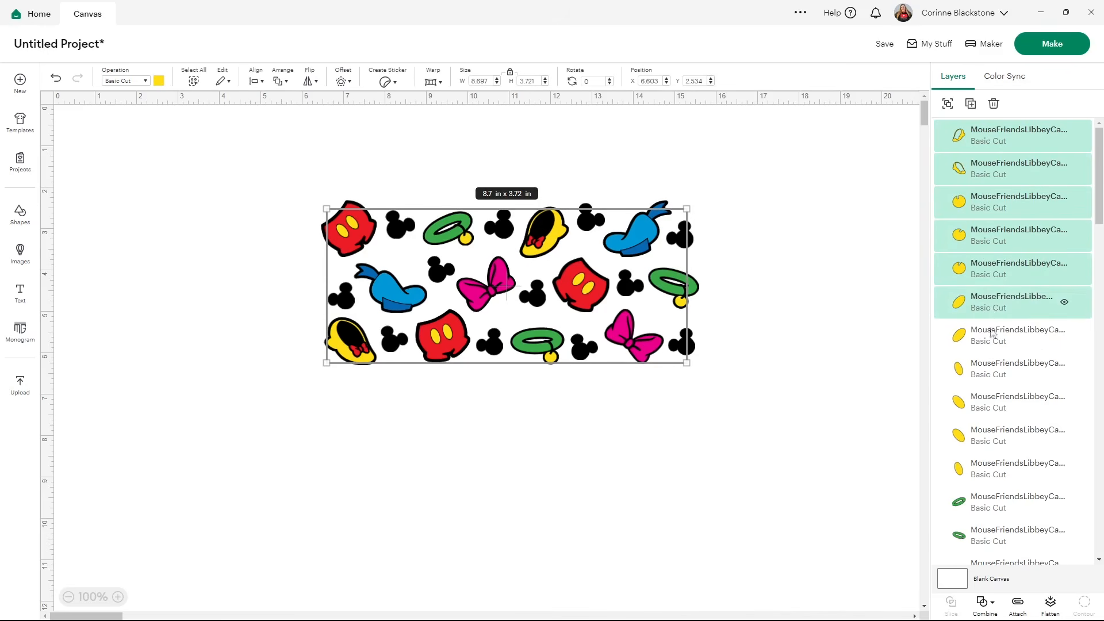
left_click(992, 337, "shift")
left_click(988, 369, "shift")
left_click(986, 406, "shift")
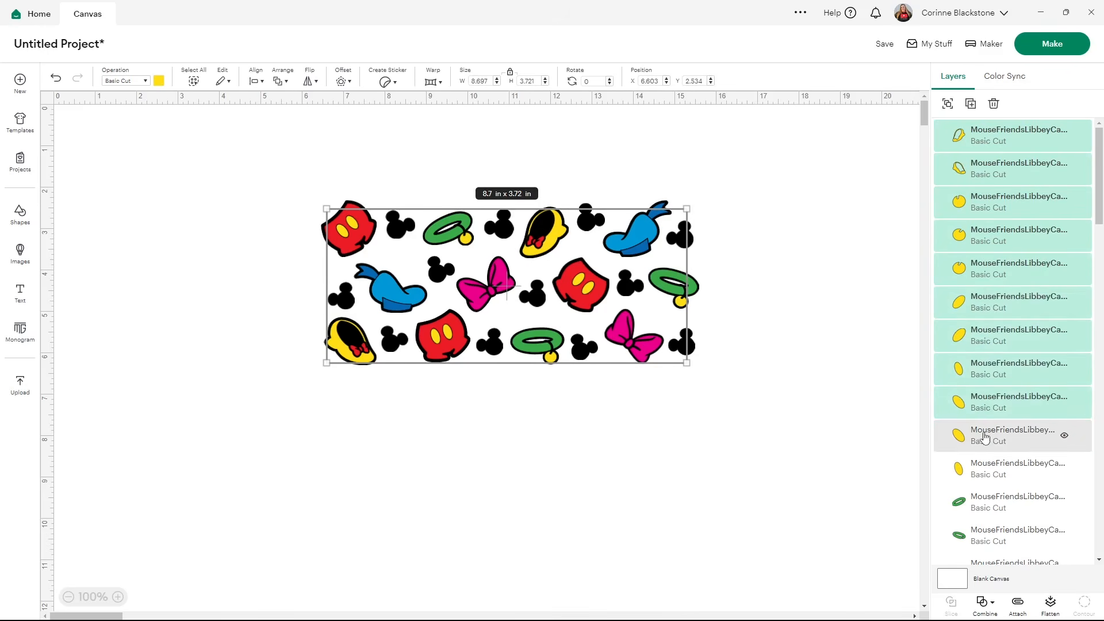
left_click(987, 435, "shift")
left_click(986, 470, "shift")
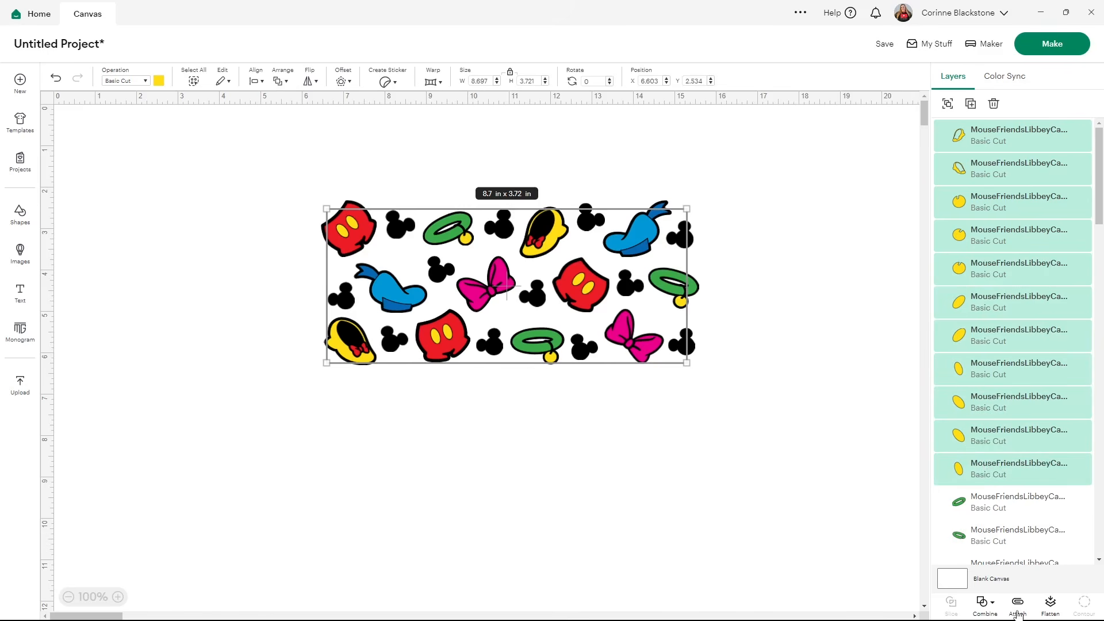
left_click(990, 608)
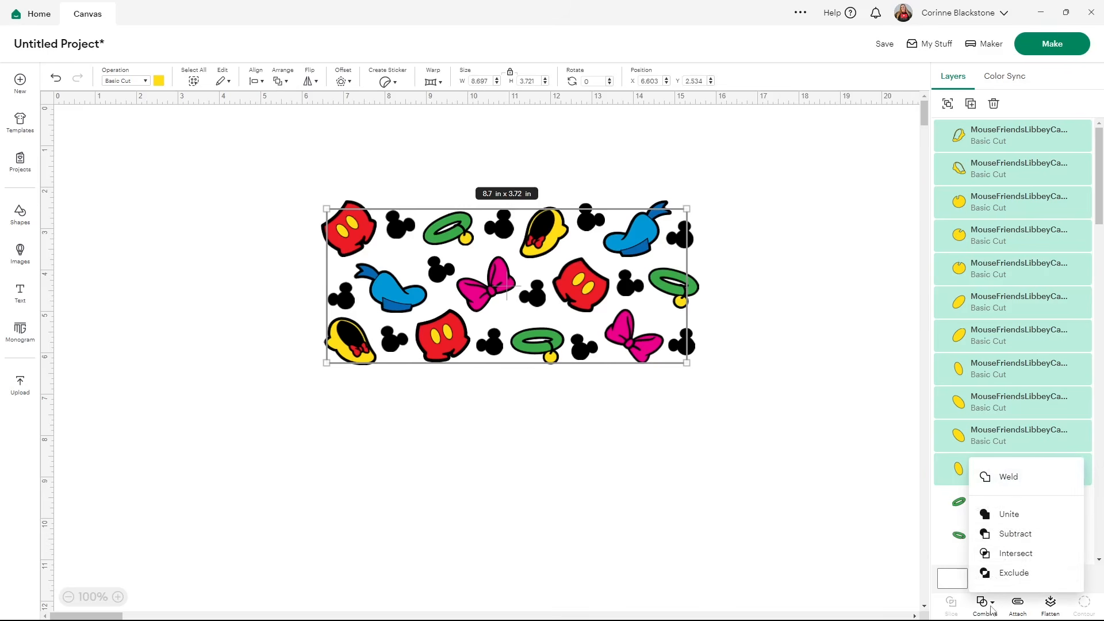
left_click(1010, 516)
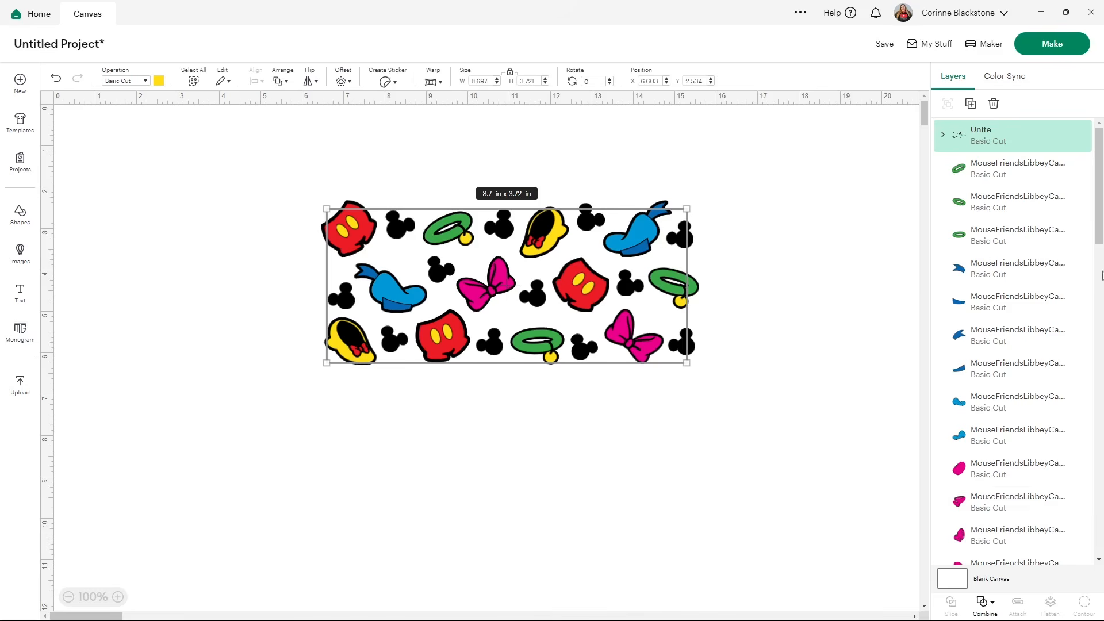
- Select the three green collar shapes and weld them together
left_click(1020, 168)
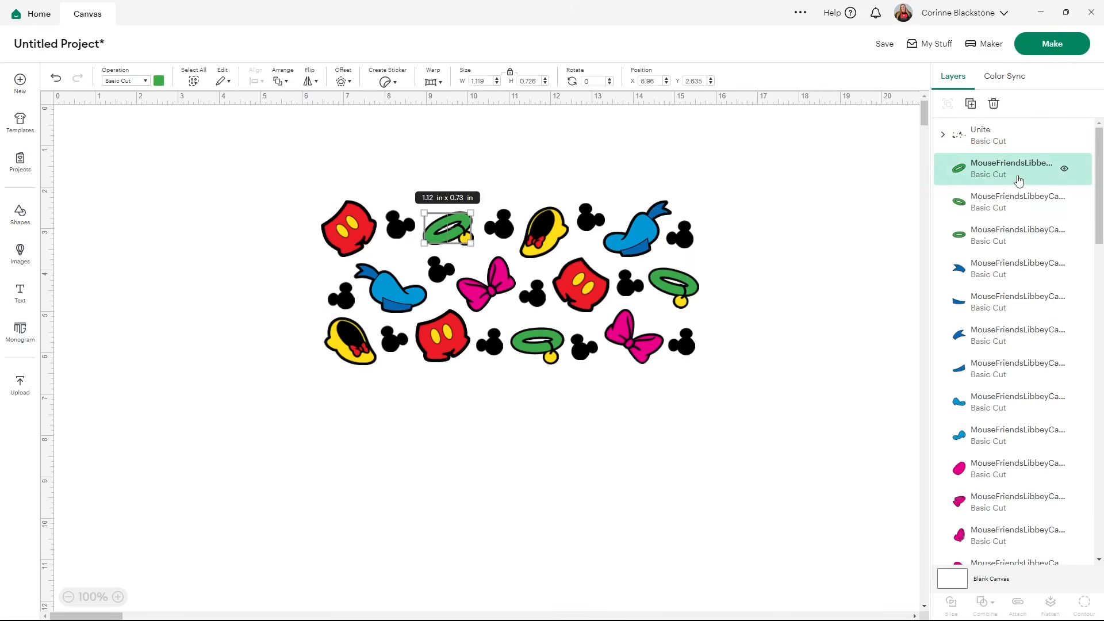
left_click(1019, 181, "ctrl")
left_click(1015, 175, "ctrl")
left_click(1017, 202, "ctrl")
left_click(1017, 236, "ctrl")
left_click(993, 607)
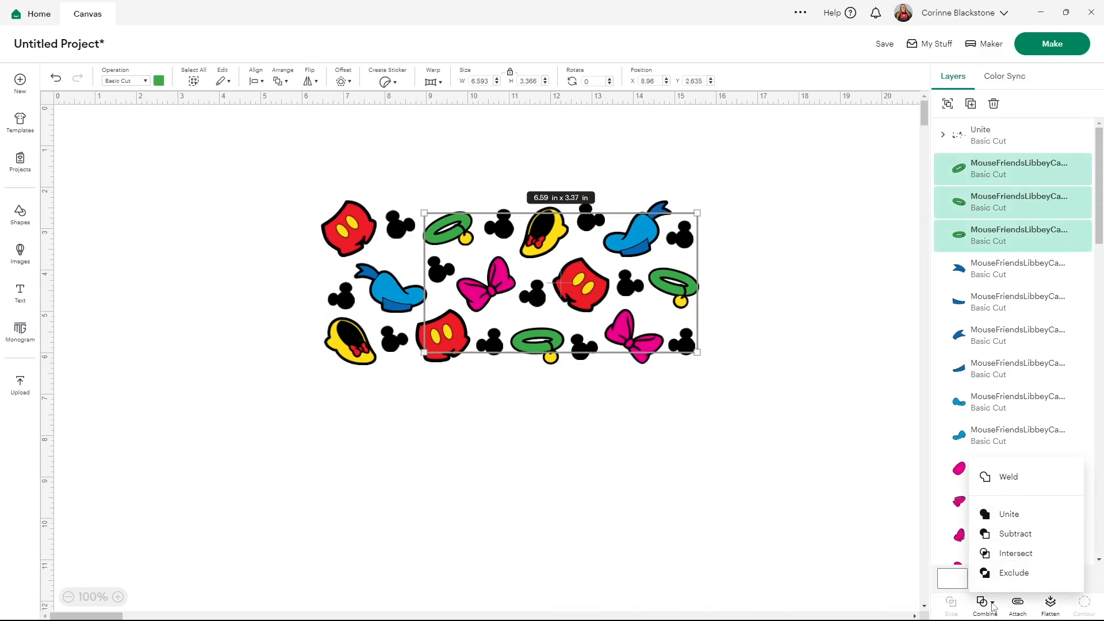
left_click(1007, 477)
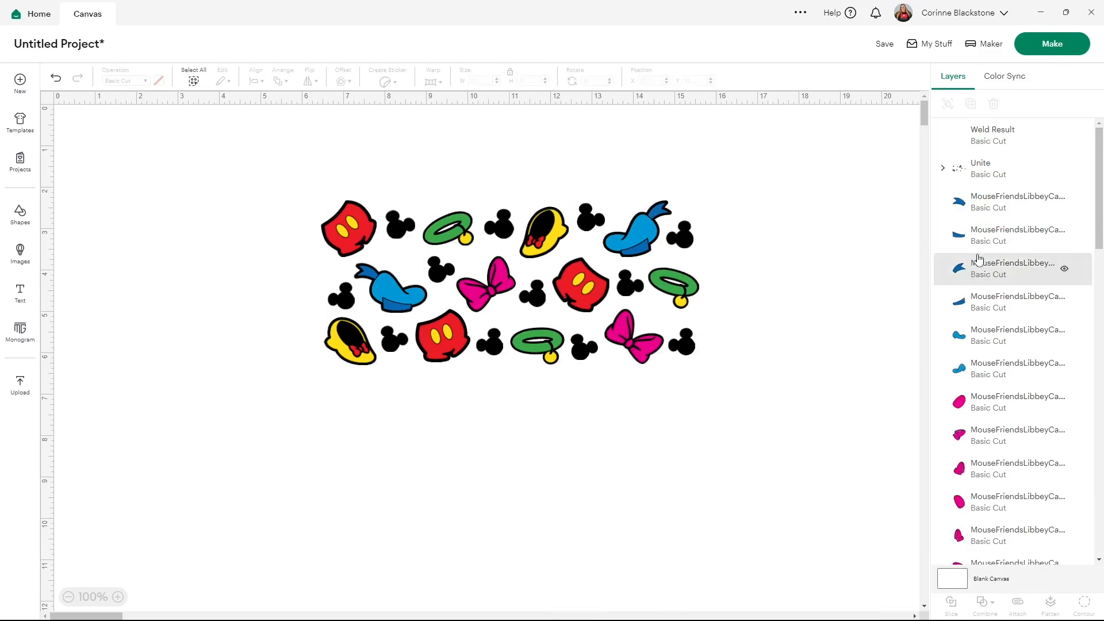
- Examine the individual shapes kept inside the united yellow group, and compare it with the green weld result
left_click(943, 168)
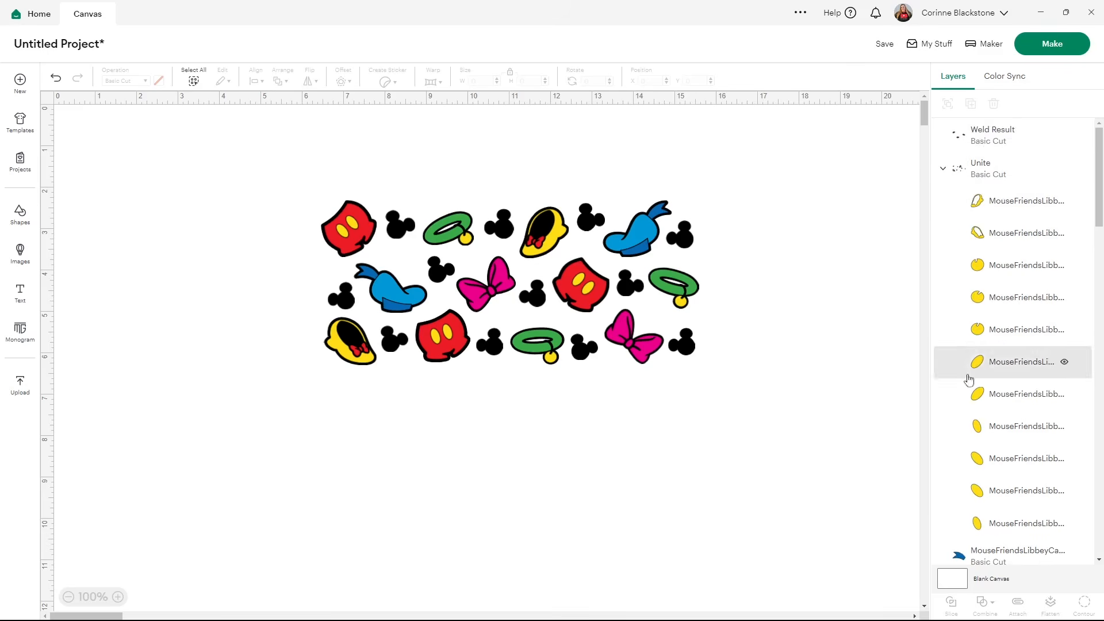
left_click(943, 168)
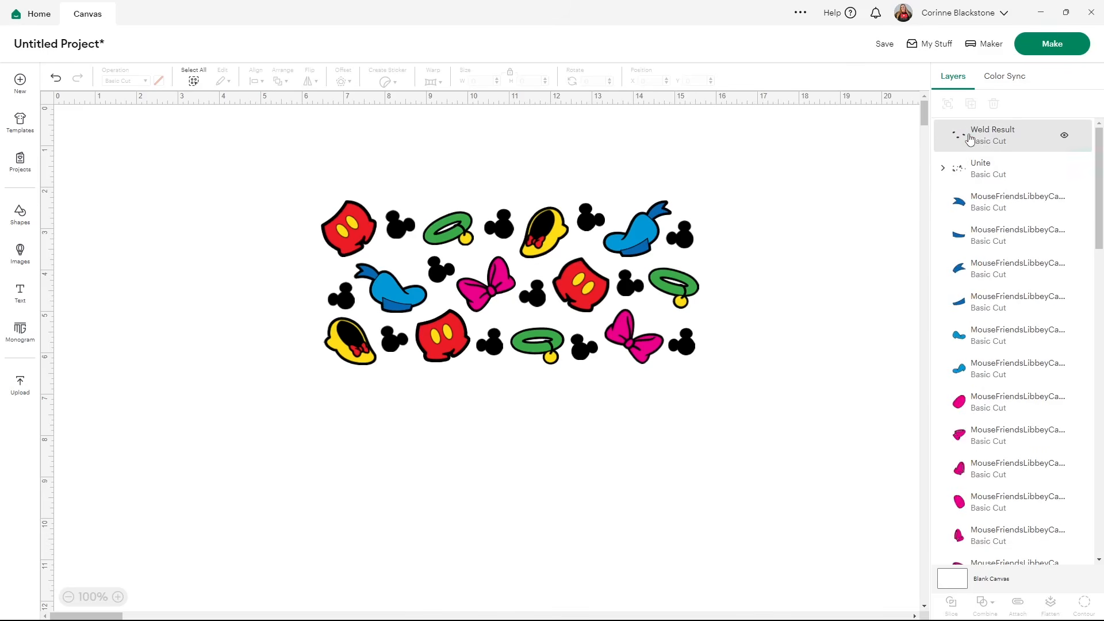
left_click(968, 136)
- Select the four dark blue hat shapes and attach them to each other
left_click(989, 213)
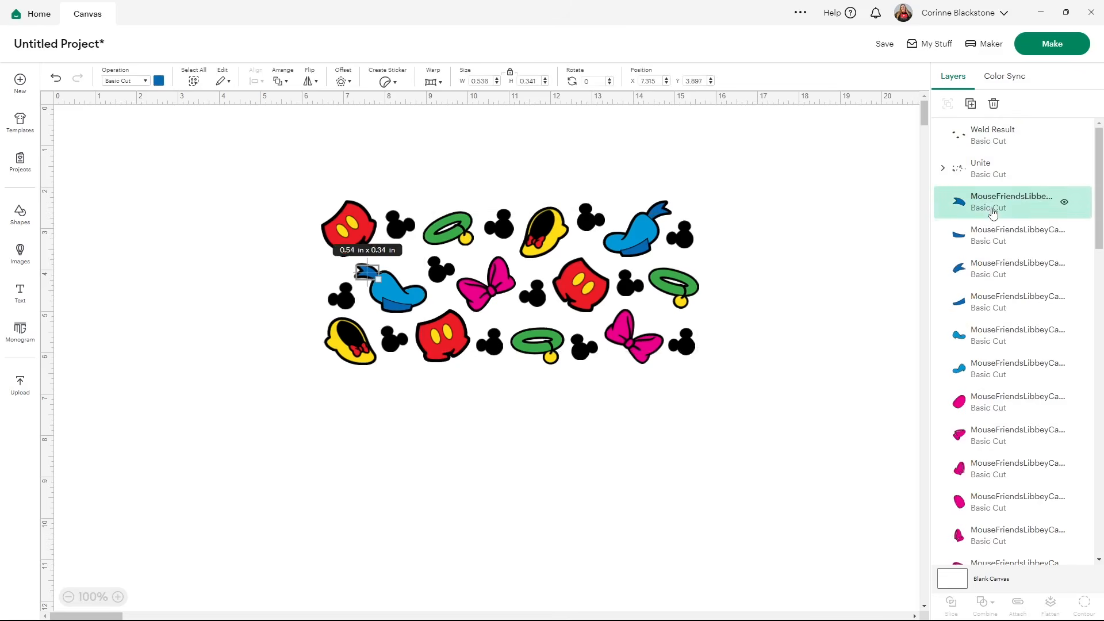
left_click(987, 236, "shift")
left_click(986, 268, "shift")
left_click(988, 300, "shift")
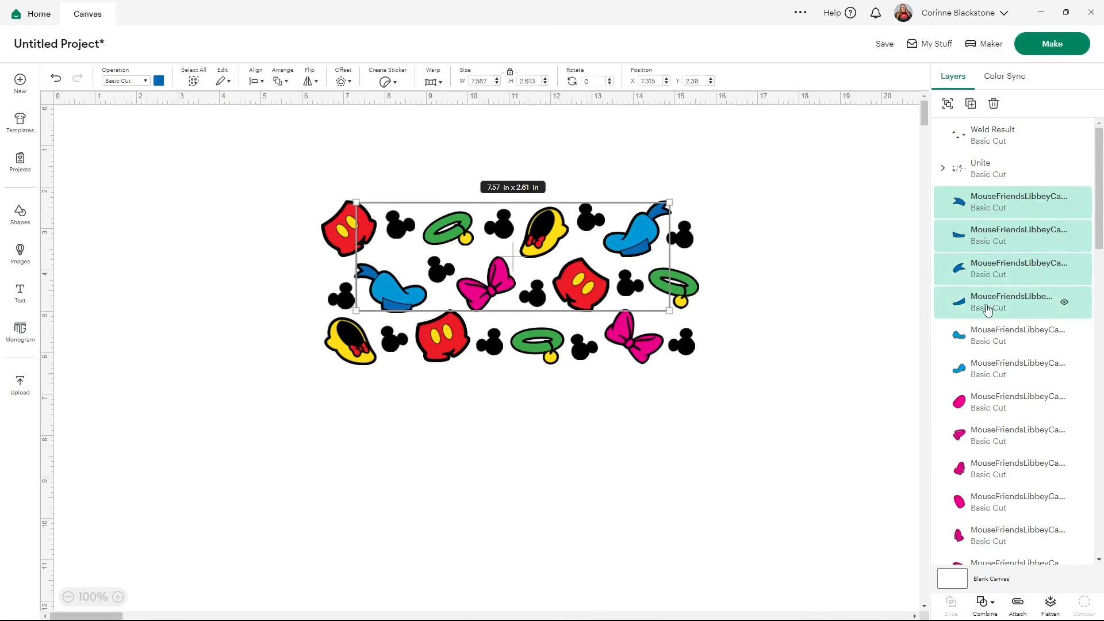
left_click(1017, 605)
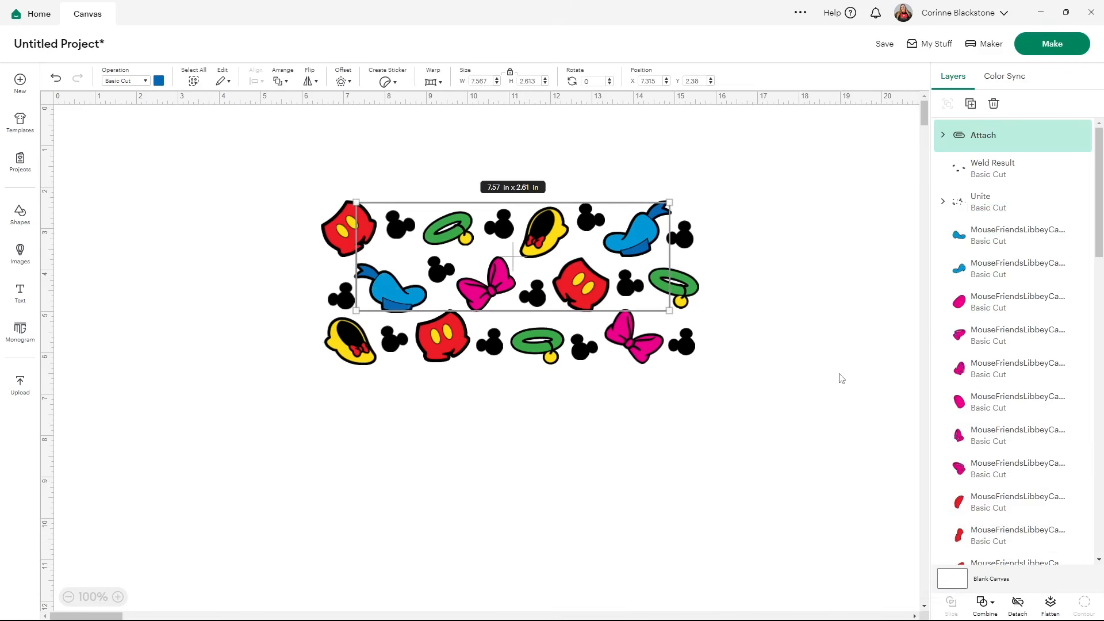
- Select the two light blue hat shapes and attach them to each other
left_click(1033, 241)
left_click(1026, 266, "shift")
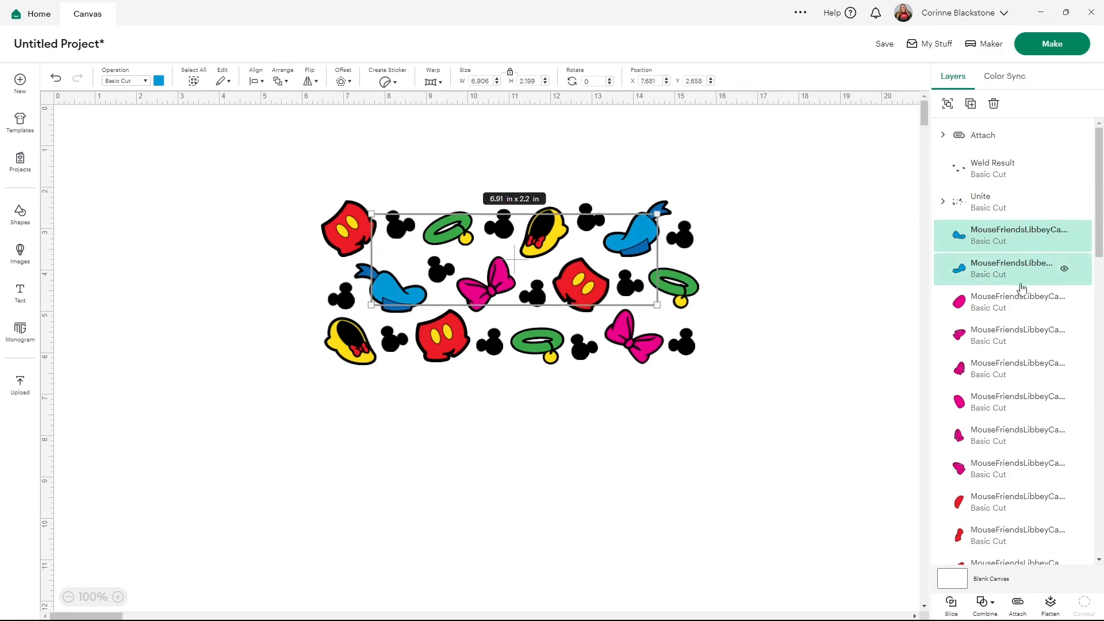
left_click(1019, 605)
- Select the six pink bow shapes and combine them with Unite
left_click(985, 268)
left_click(989, 299, "shift")
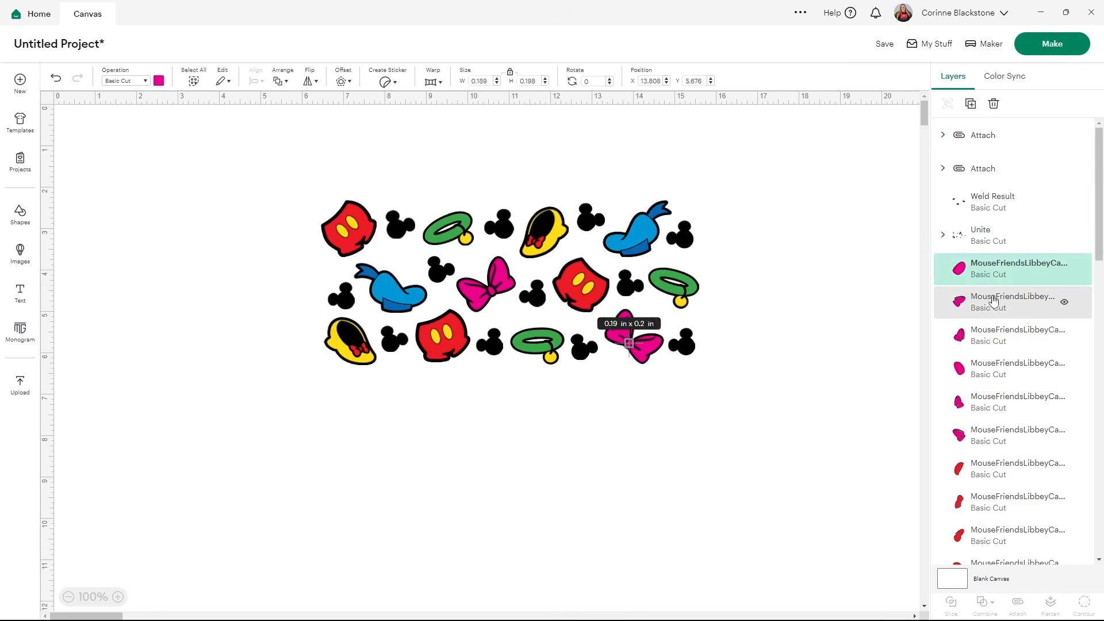
left_click(992, 337, "shift")
left_click(993, 369, "shift")
left_click(994, 402, "shift")
left_click(995, 435, "shift")
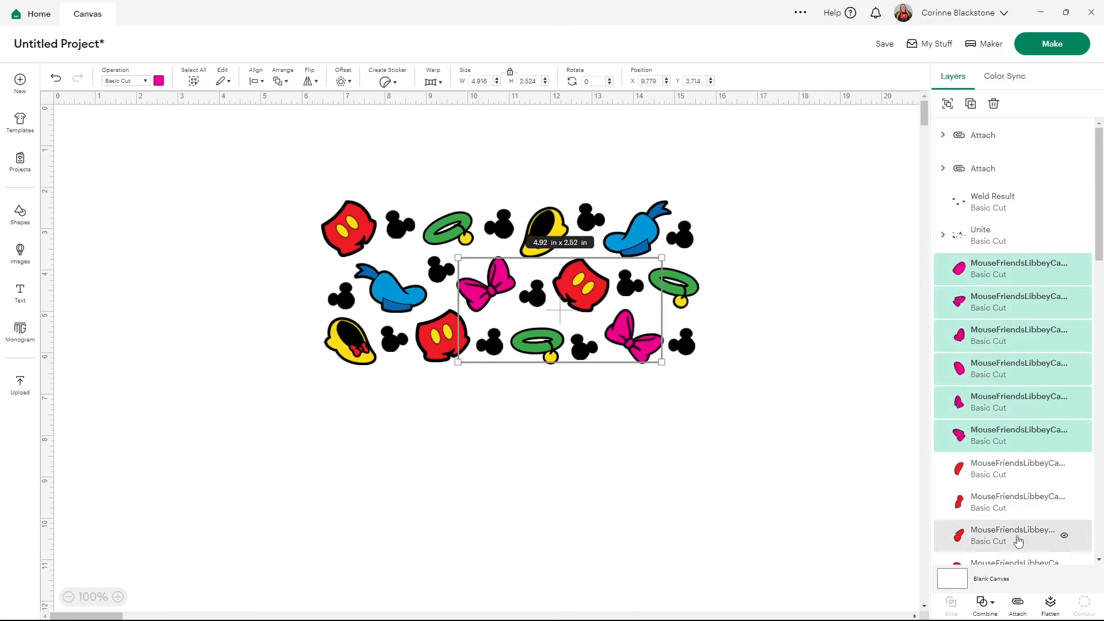
left_click(992, 605)
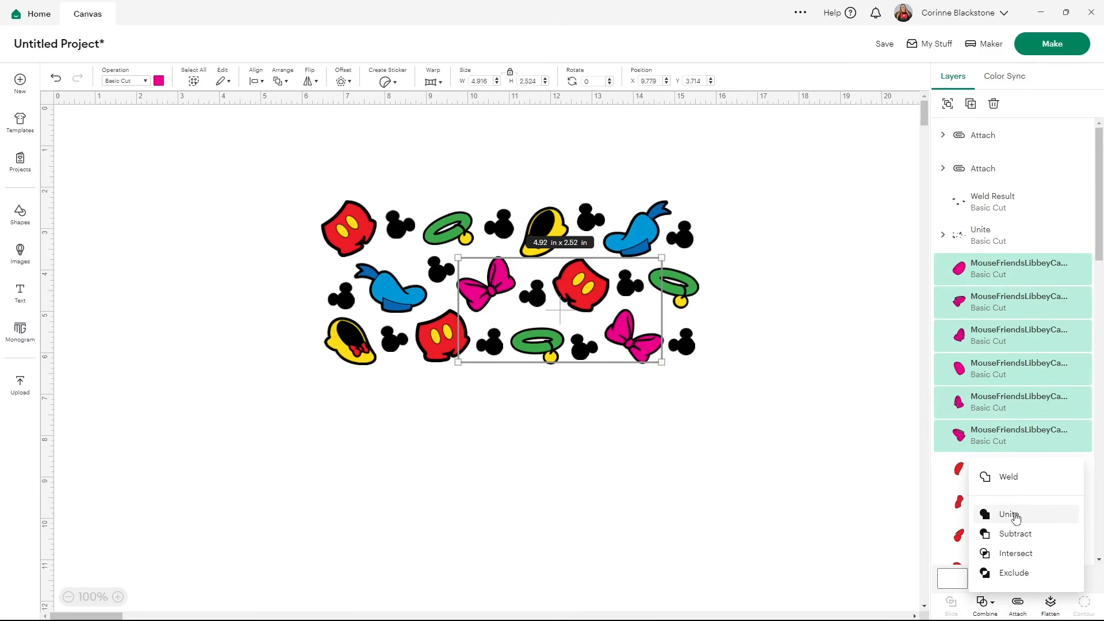
left_click(1002, 512)
- Select all nine red shapes of the shorts and small bows, and weld them together
left_click(1004, 311)
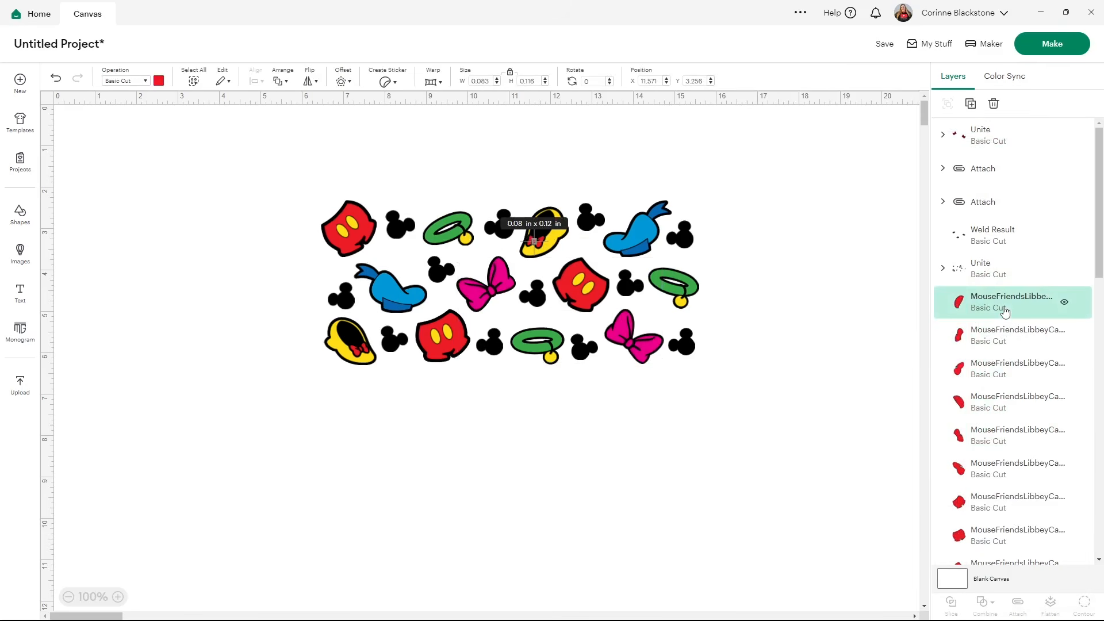
left_click(1003, 333, "shift")
left_click(1002, 368, "shift")
left_click(1001, 401, "shift")
left_click(1000, 435, "shift")
left_click(998, 468, "shift")
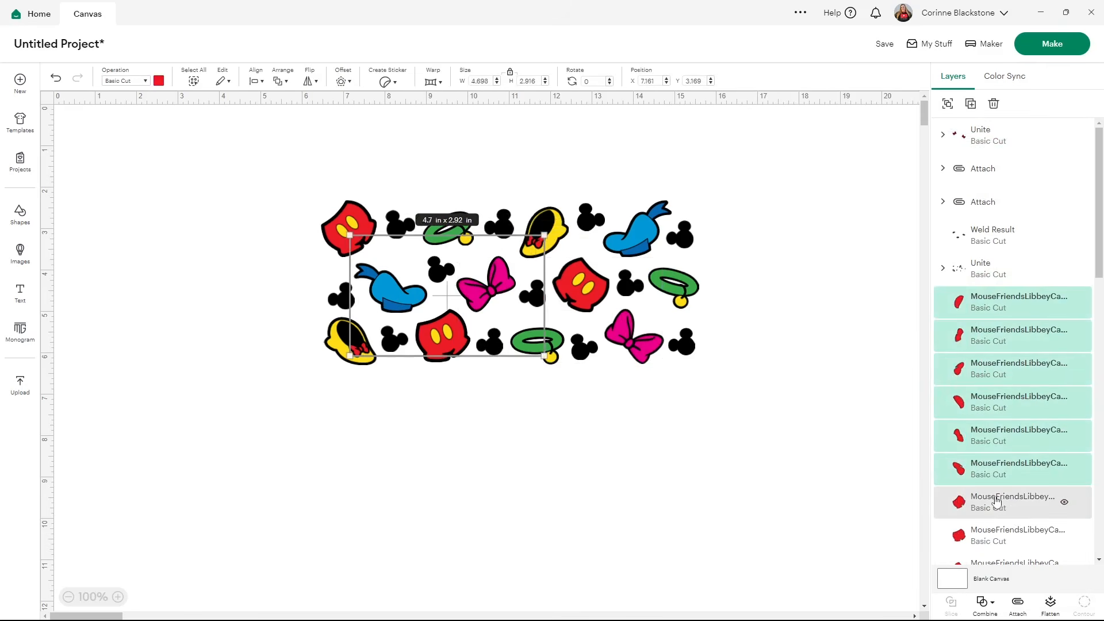
left_click(997, 501, "shift")
scroll(998, 493, "down", 2)
left_click(999, 487, "shift")
left_click(1001, 518, "shift")
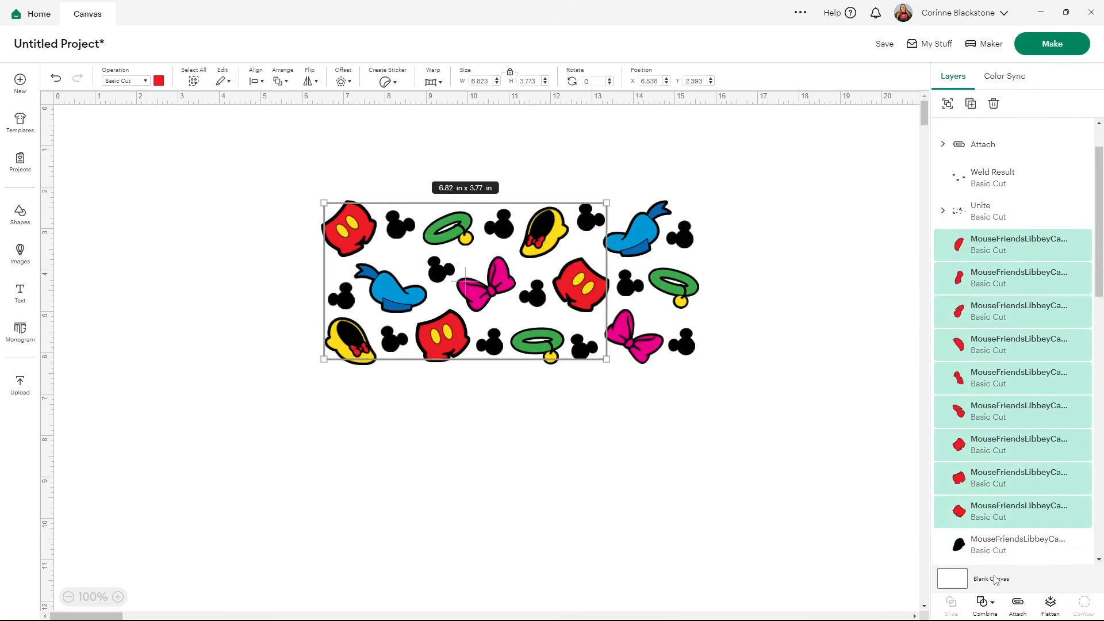
left_click(990, 609)
left_click(1017, 482)
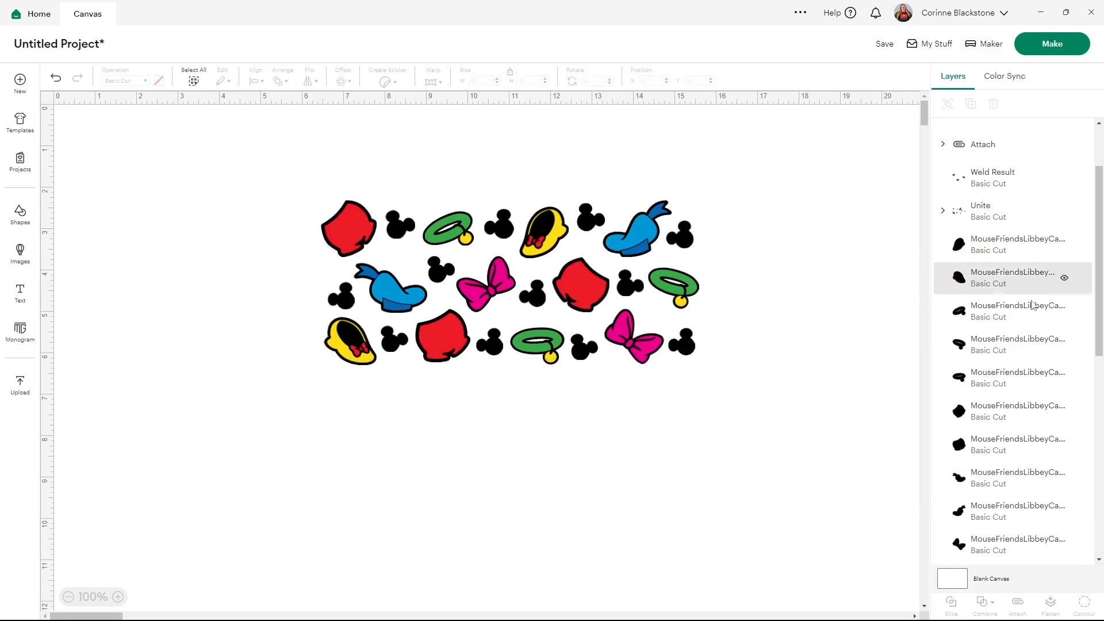
- Hide the six combined red, pink, light blue, dark blue, green and yellow layers, leaving only the black shapes shown
scroll(1053, 339, "down", 8)
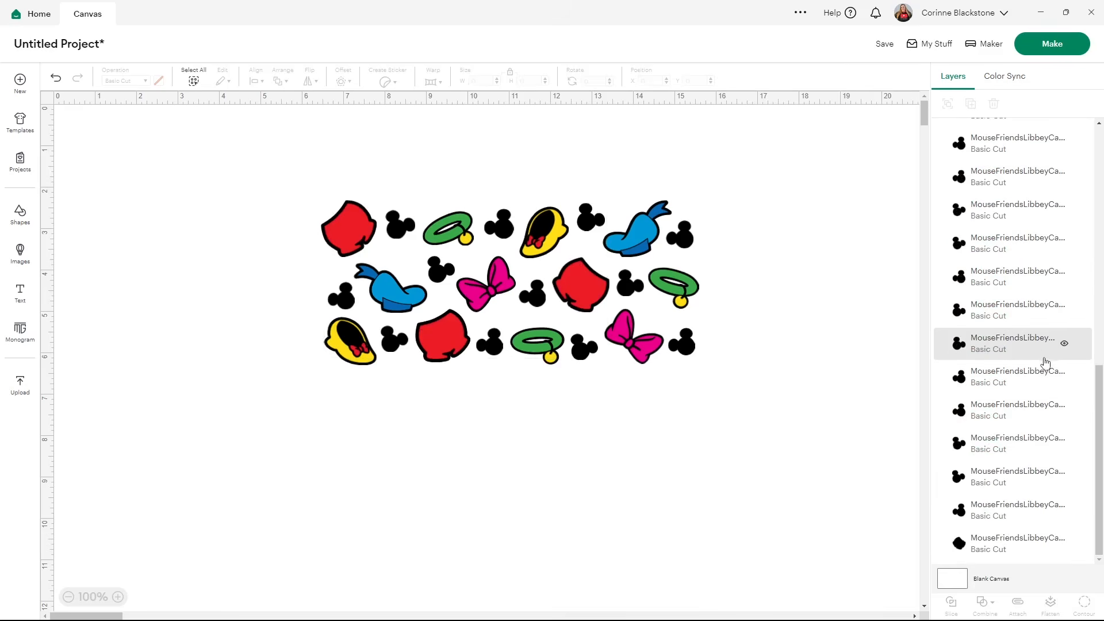
scroll(1046, 368, "up", 8)
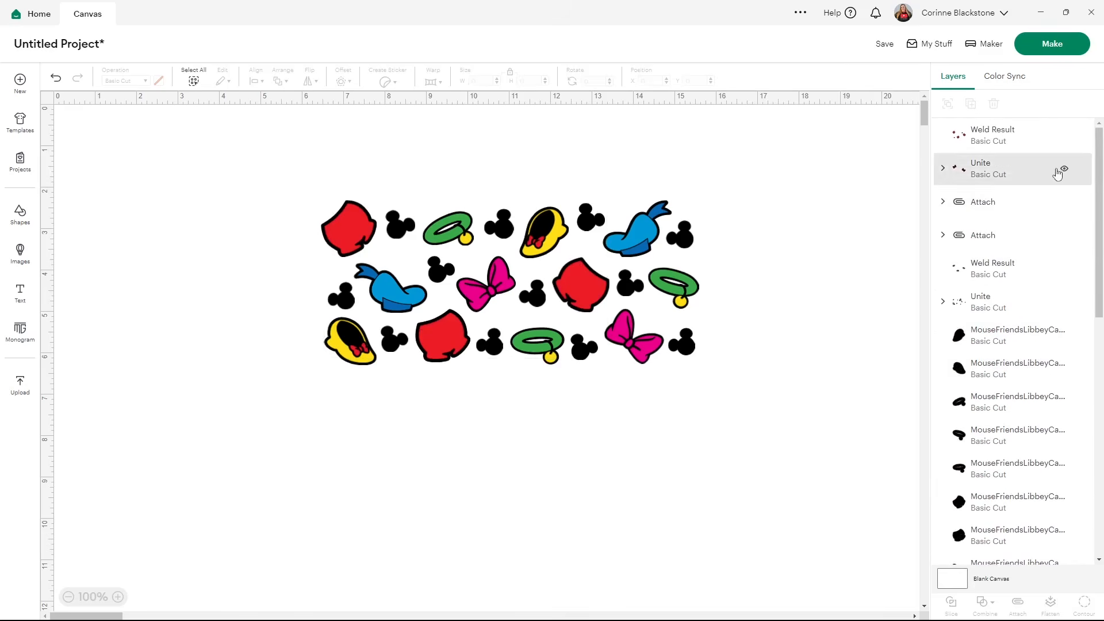
left_click(1064, 136)
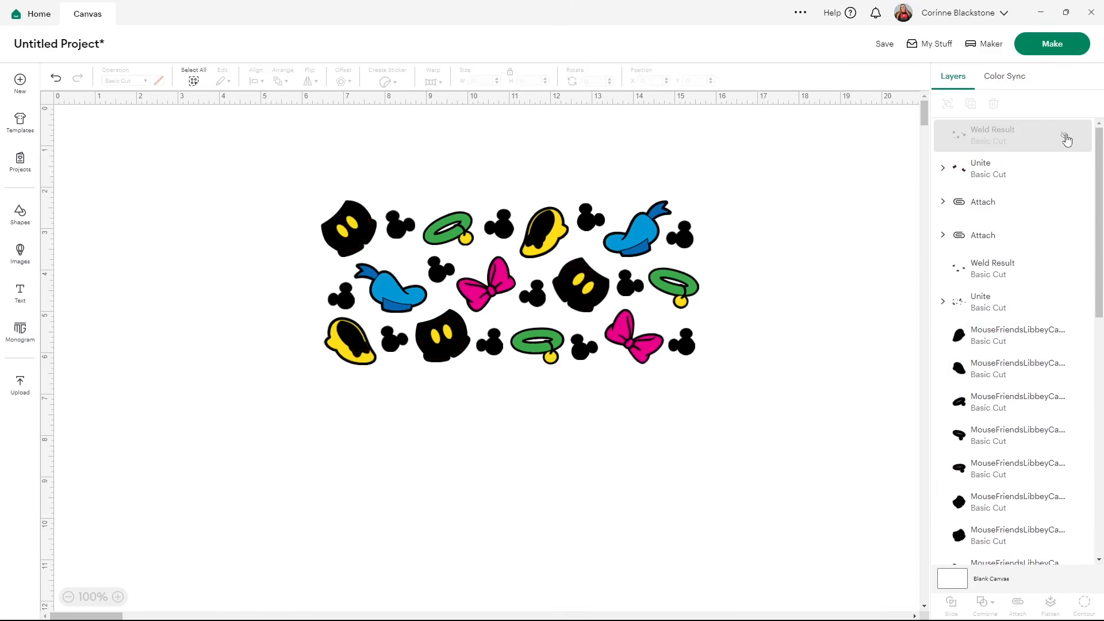
left_click(1065, 169)
left_click(1065, 202)
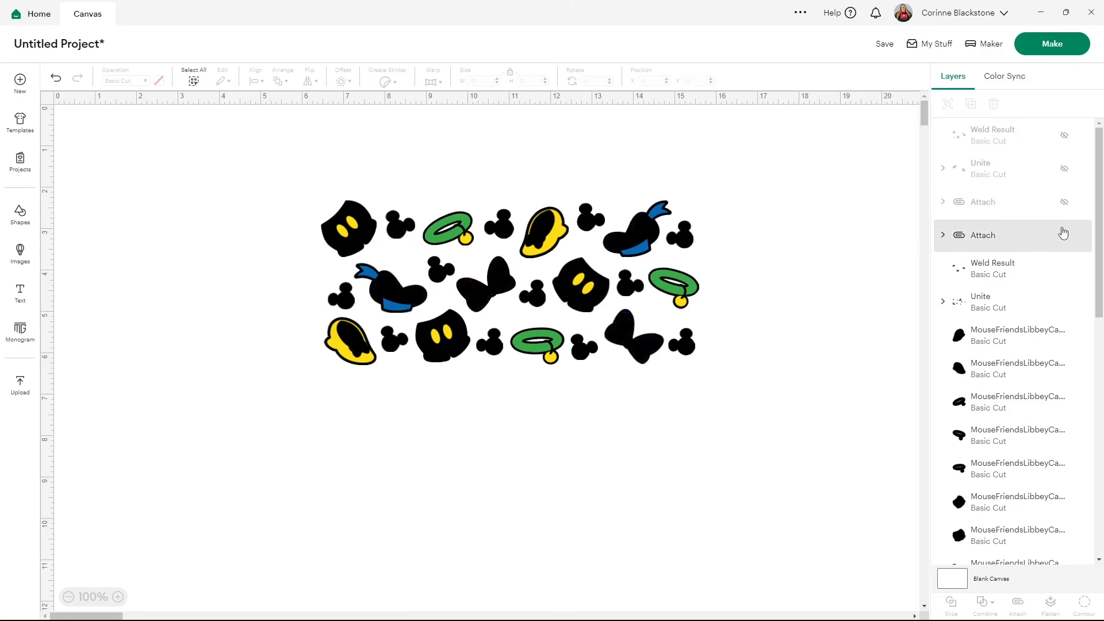
left_click(1065, 235)
left_click(1064, 270)
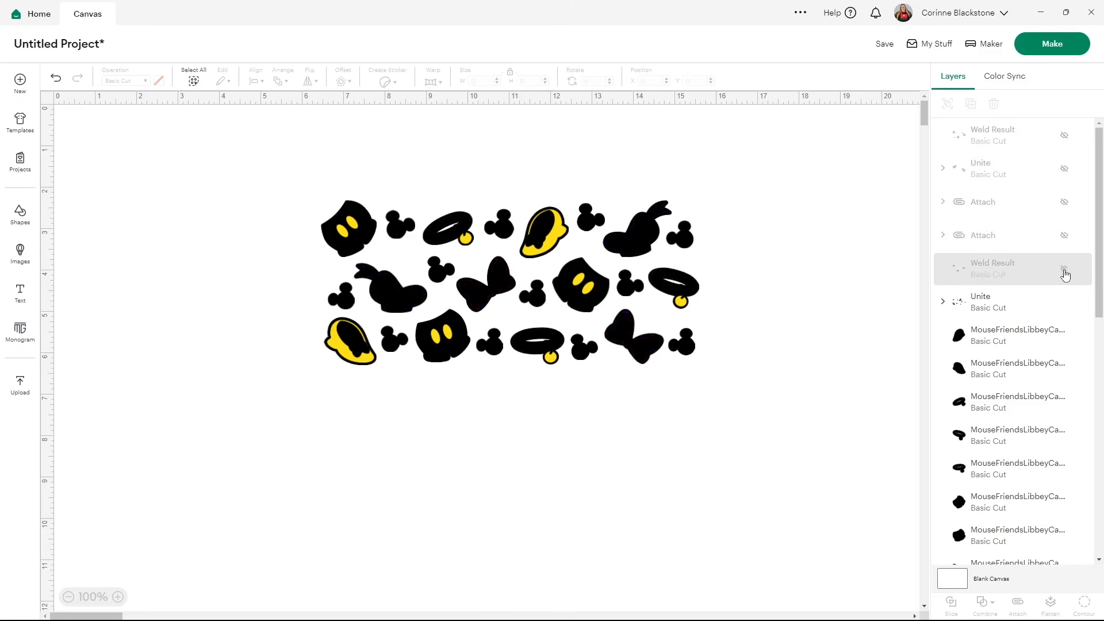
left_click(1064, 302)
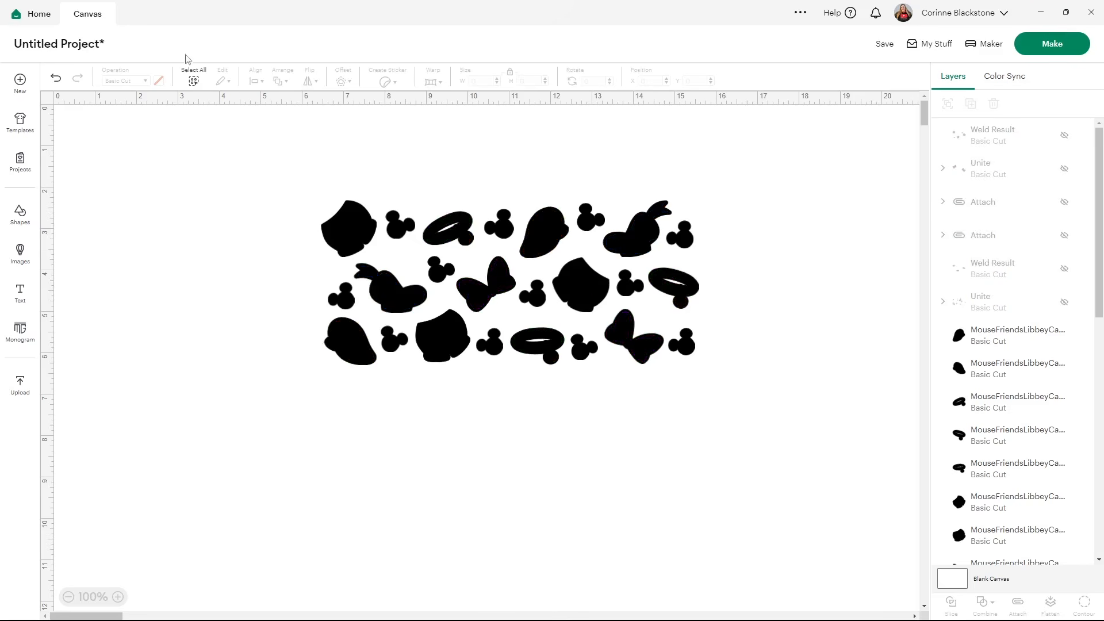
- Select all the visible black shapes, attach them to each other, and clear the selection
left_click(195, 81)
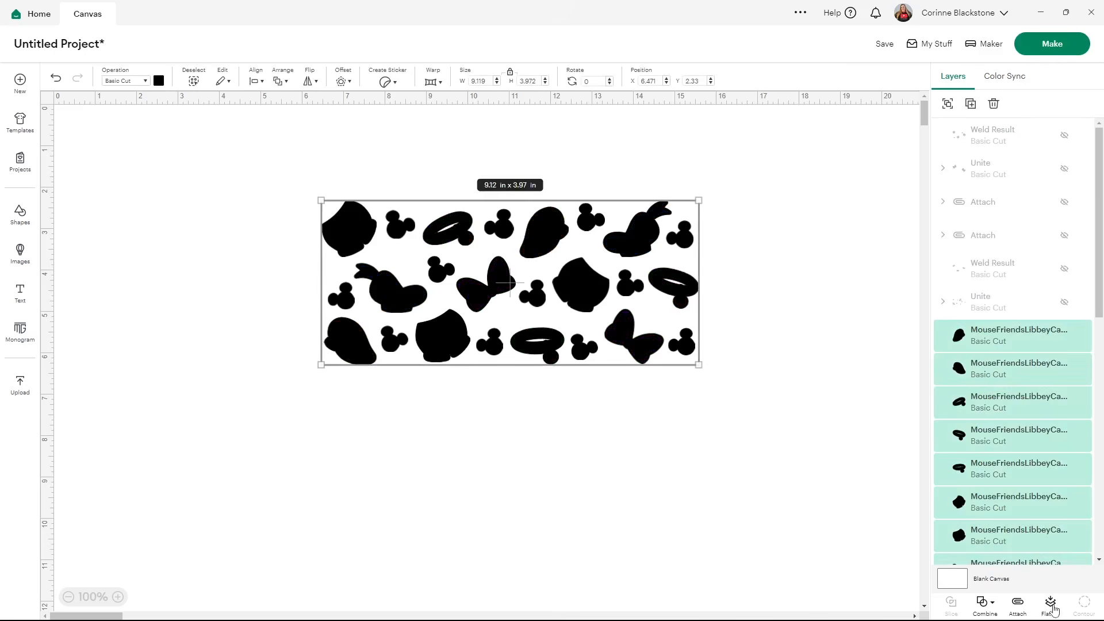
left_click(1018, 604)
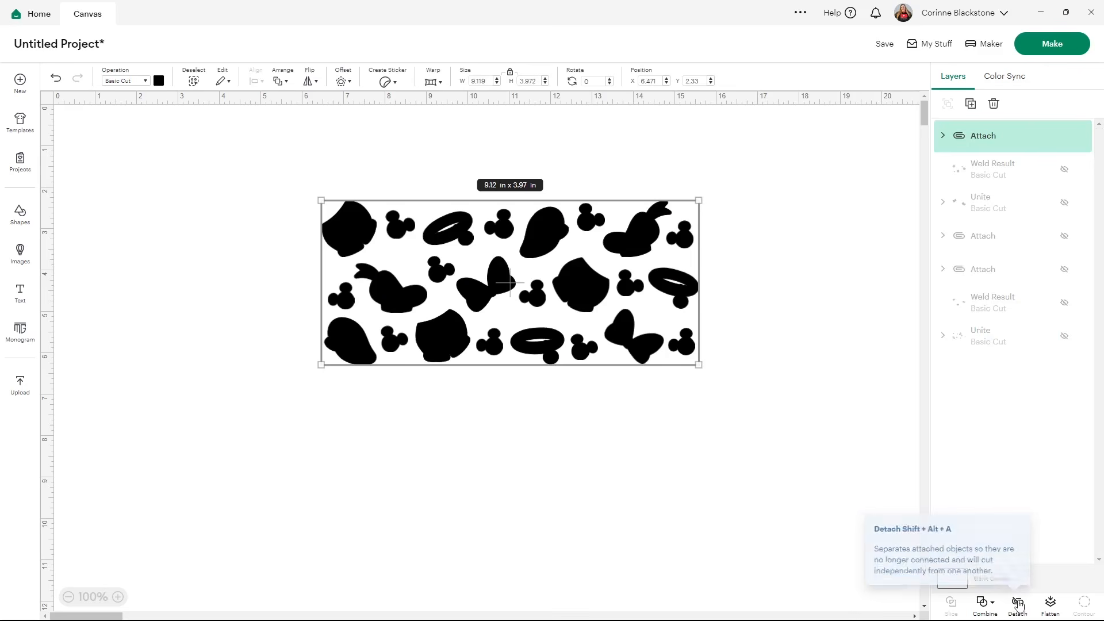
left_click(867, 192)
- Make the six hidden combined colour layers visible again, so all colours of the mouse design are shown
left_click(1066, 176)
left_click(1065, 203)
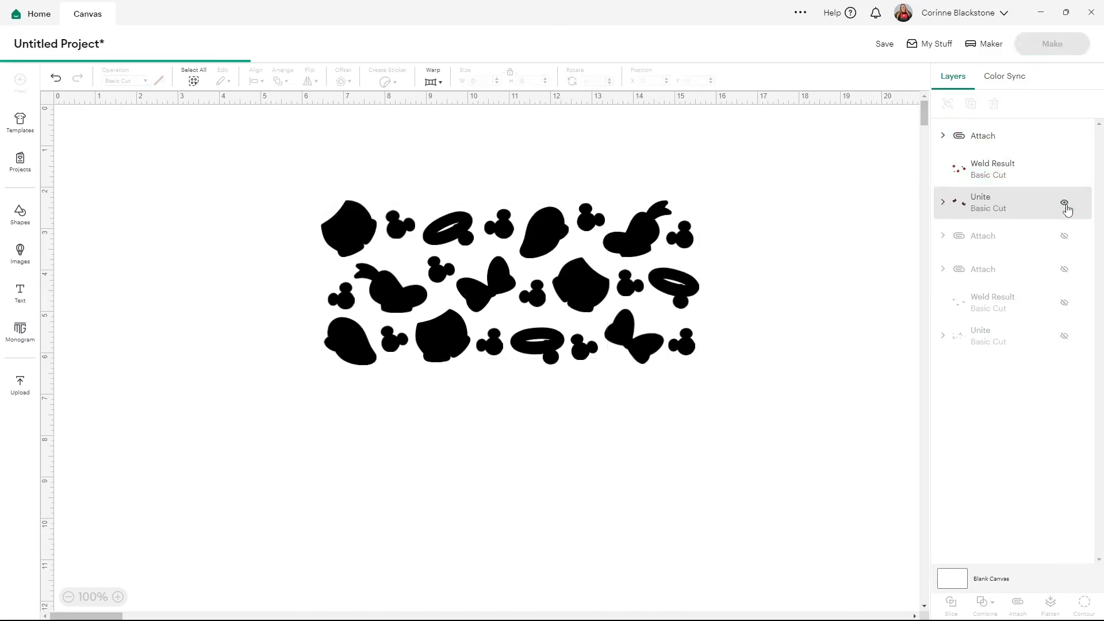
left_click(1065, 235)
left_click(1064, 269)
left_click(1064, 302)
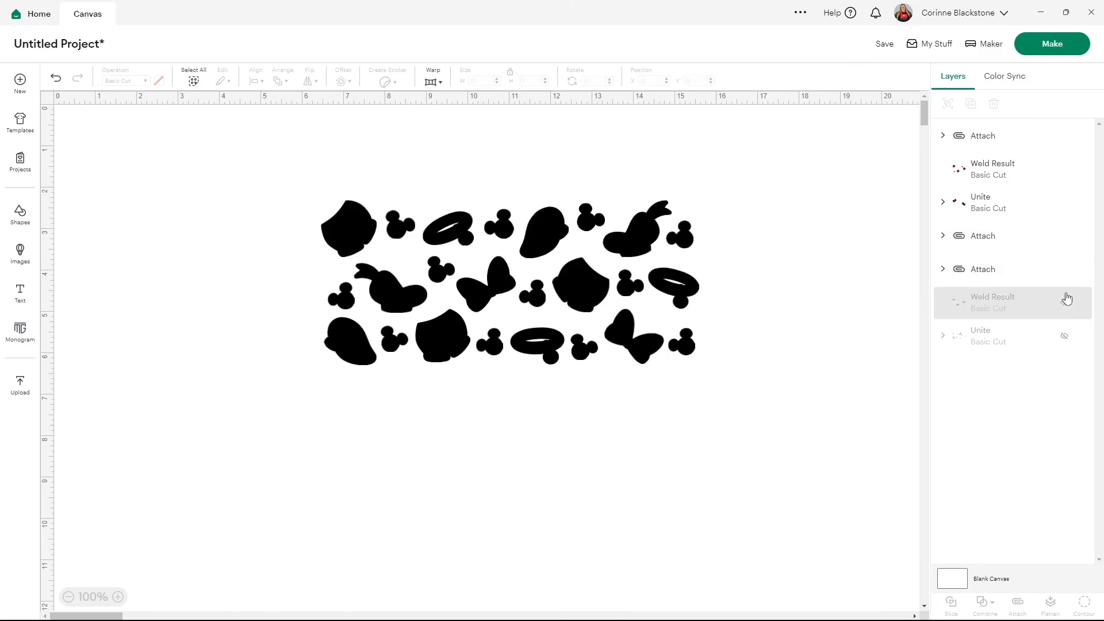
left_click(1064, 336)
- Open the mat preview, examine the shape placement on the different colour mats, and return to the canvas
left_click(1050, 52)
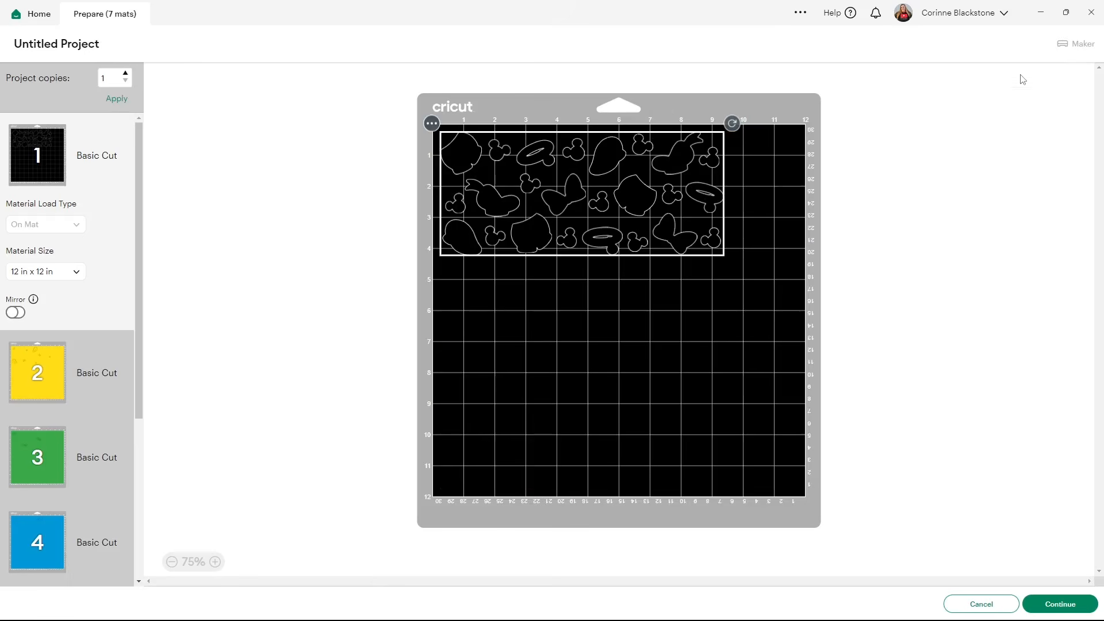
left_click(58, 376)
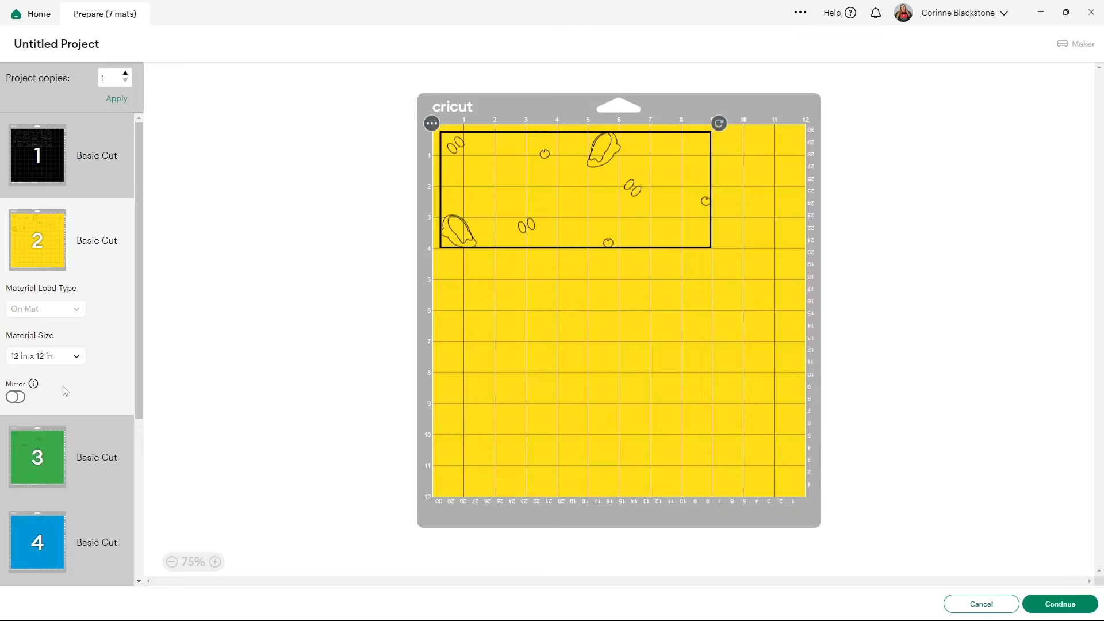
left_click(51, 445)
scroll(51, 426, "down", 3)
left_click(50, 408)
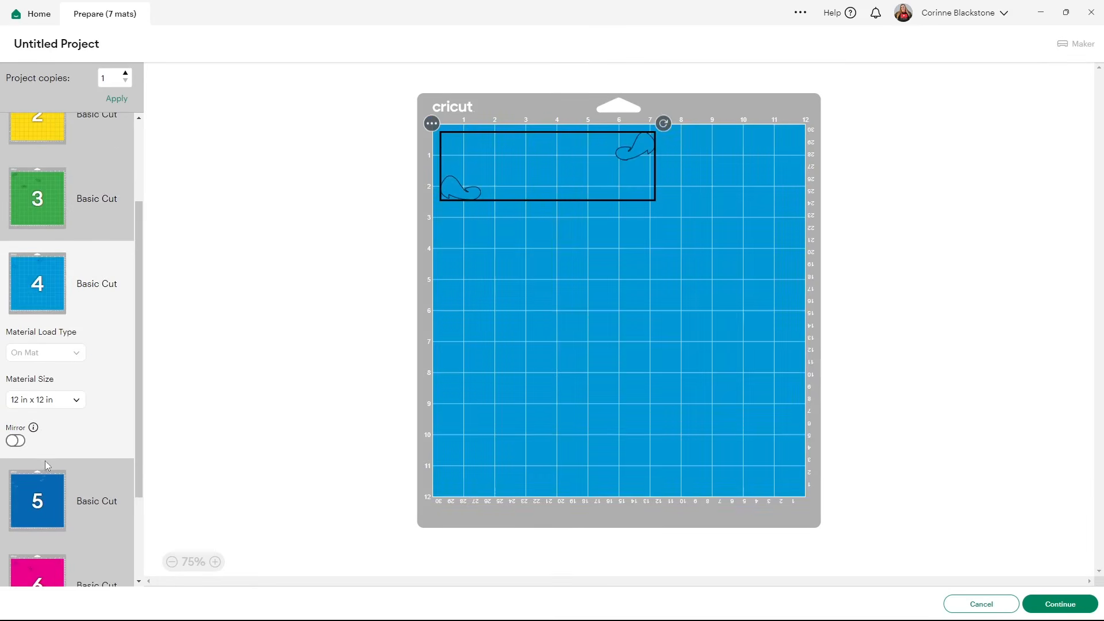
left_click(51, 492)
left_click(64, 456)
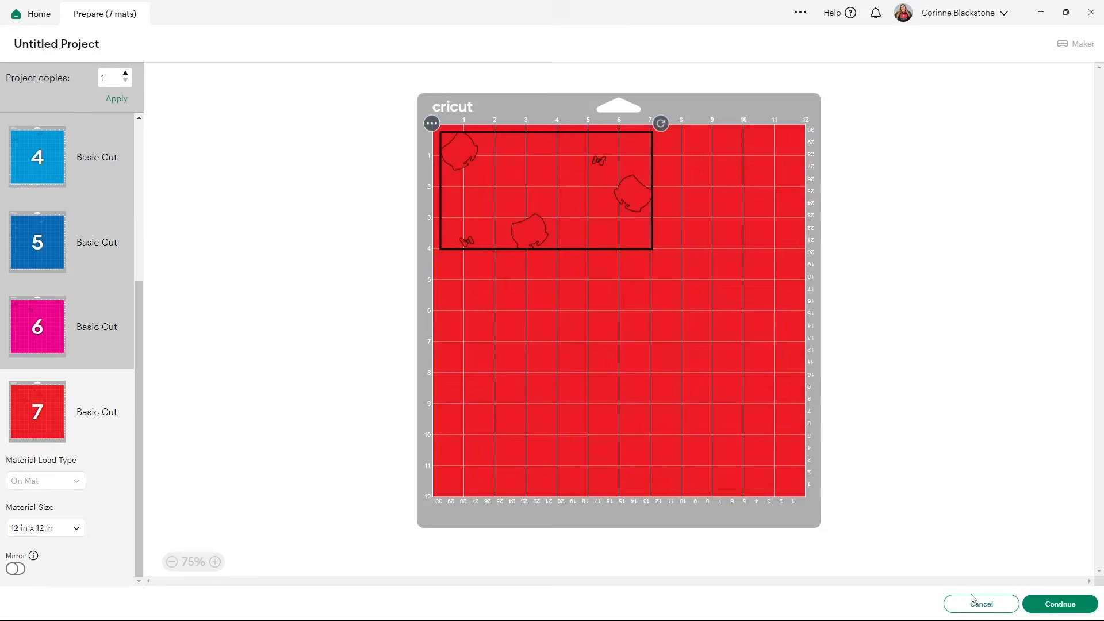
left_click(972, 598)
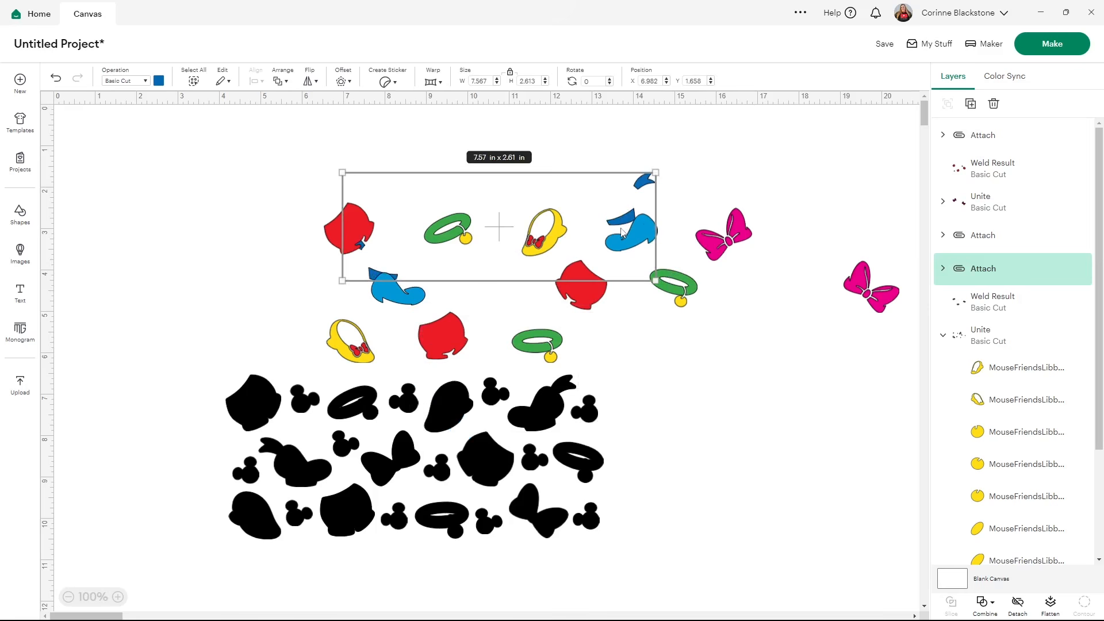
- Move the light blue, green and red combined layers separately to new places on the canvas
left_click_drag(624, 219, 856, 443)
left_click_drag(654, 289, 350, 292)
left_click_drag(589, 279, 720, 379)
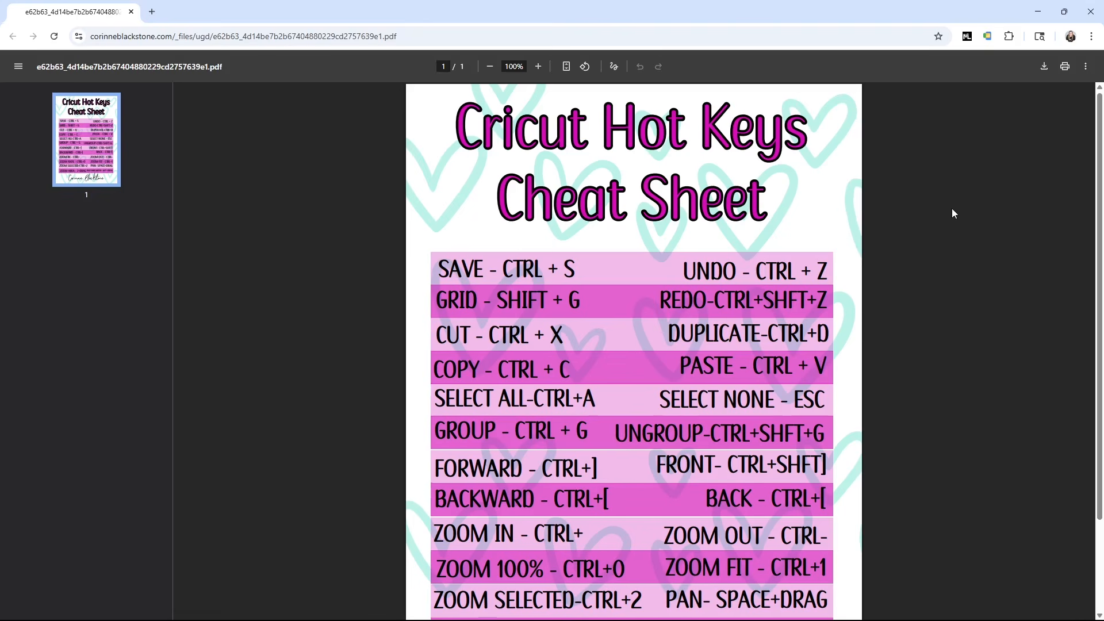
- Read through the Cricut Hot Keys Cheat Sheet PDF in the browser and switch back to Cricut Design Space
scroll(953, 214, "down", 1)
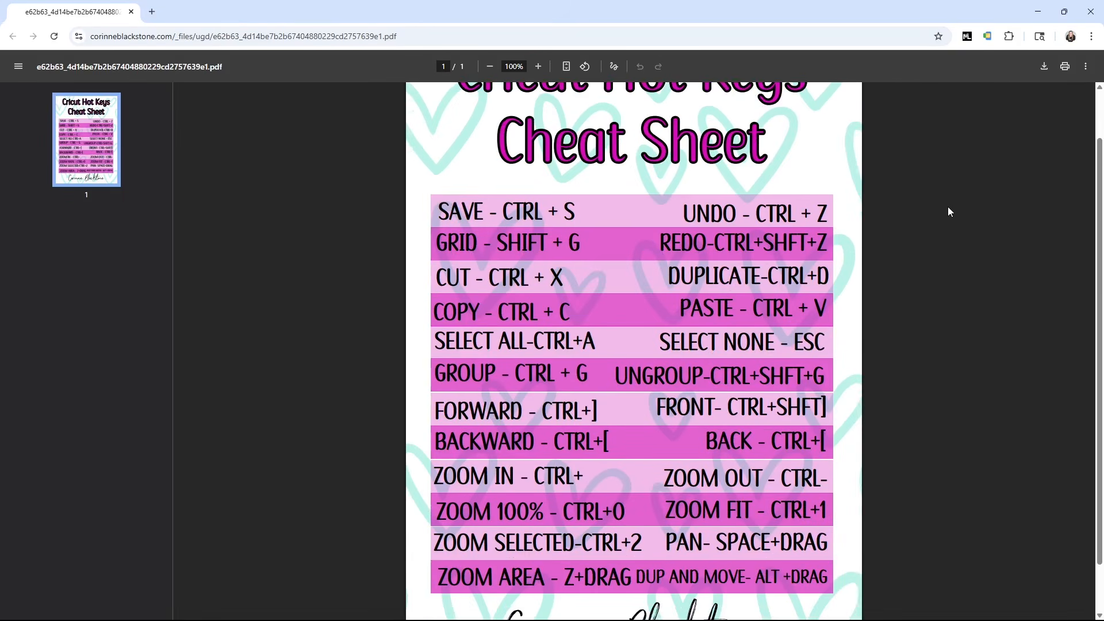
scroll(948, 212, "up", 1)
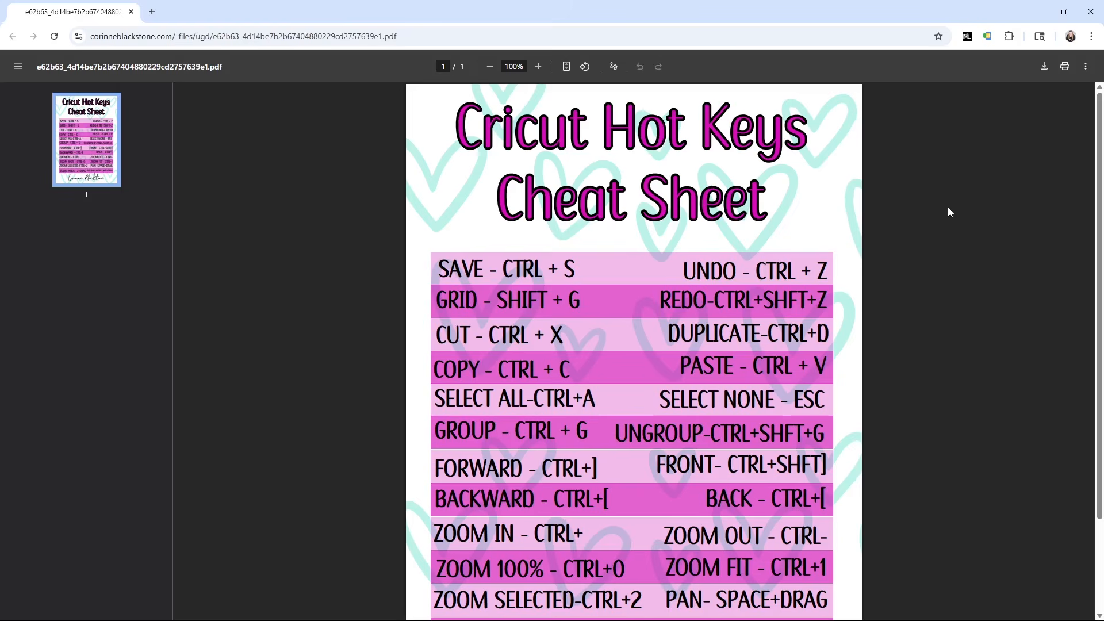
key("alt+Tab")
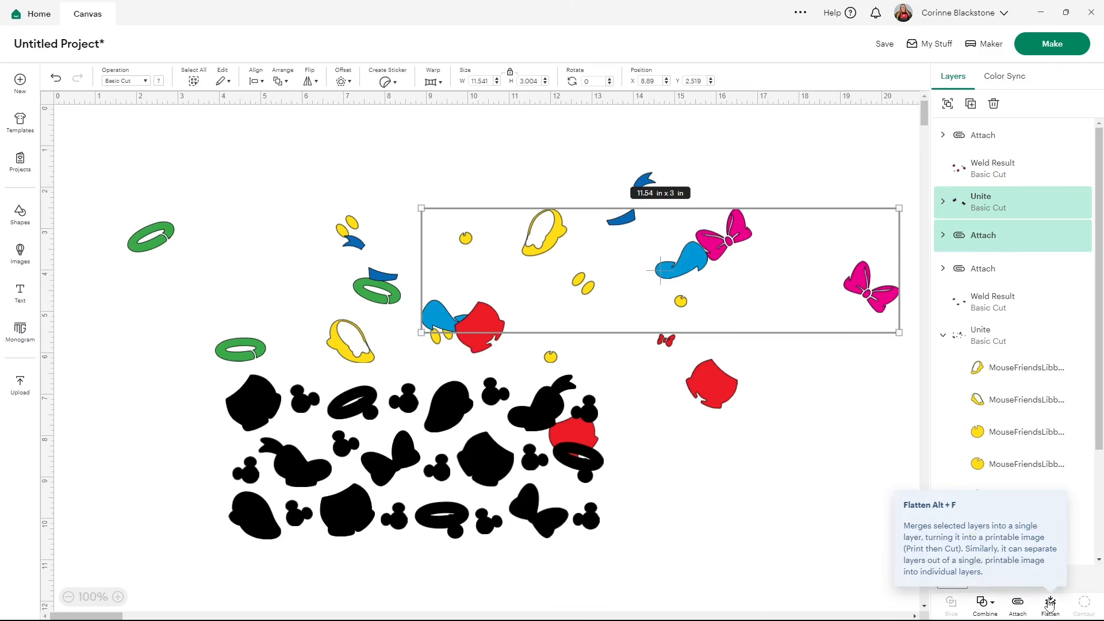
- Look at the Combine options and the shortcut hint for Group, and clear the selection
left_click(993, 605)
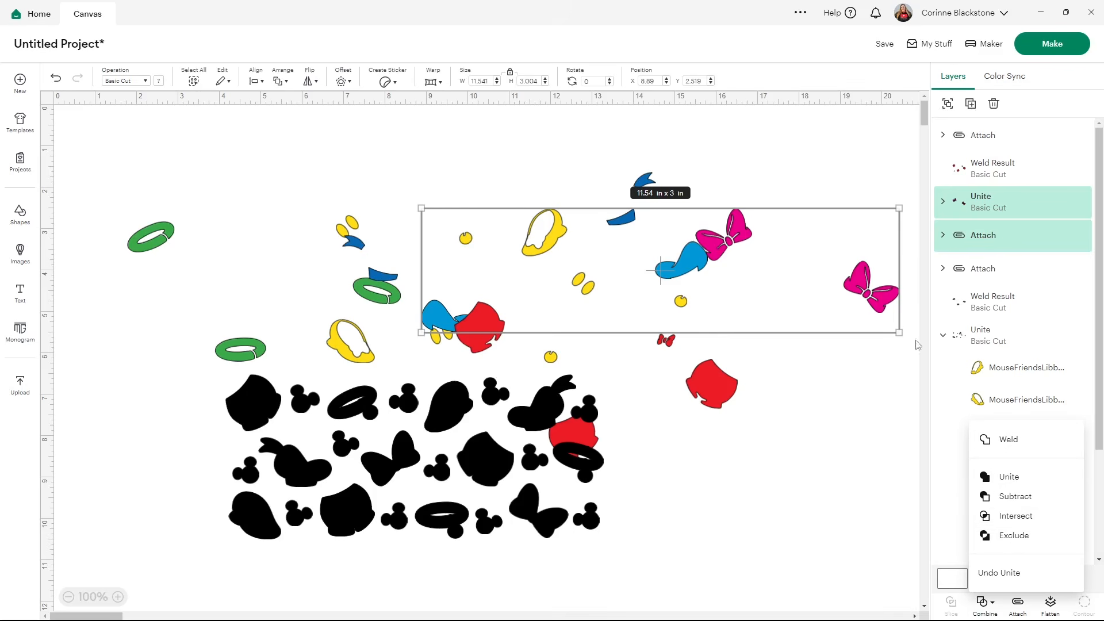
left_click(971, 106)
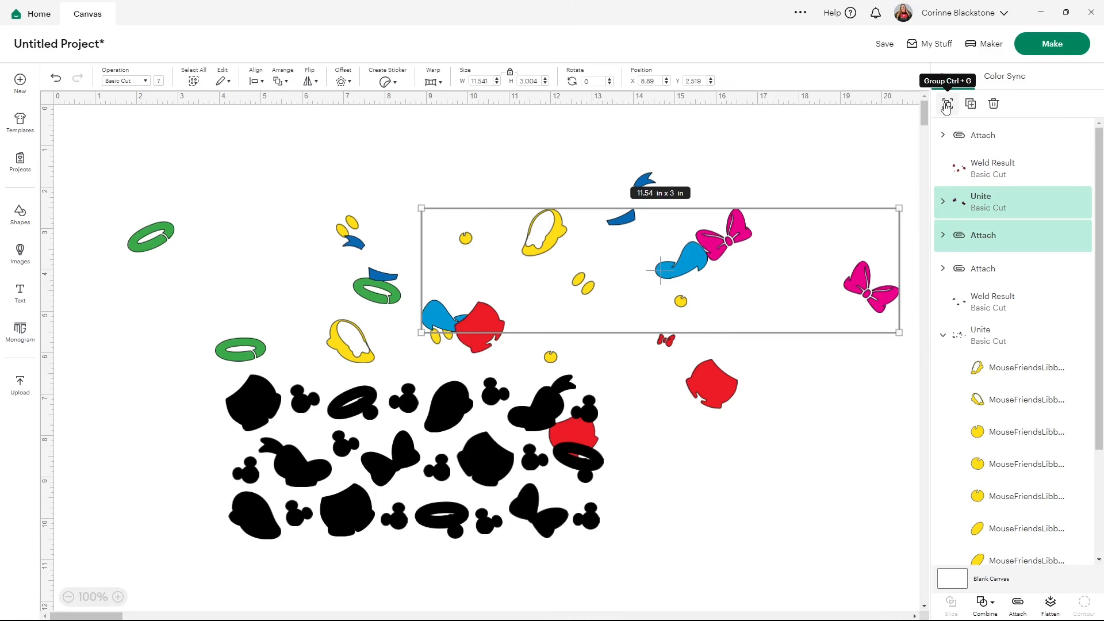
left_click(688, 471)
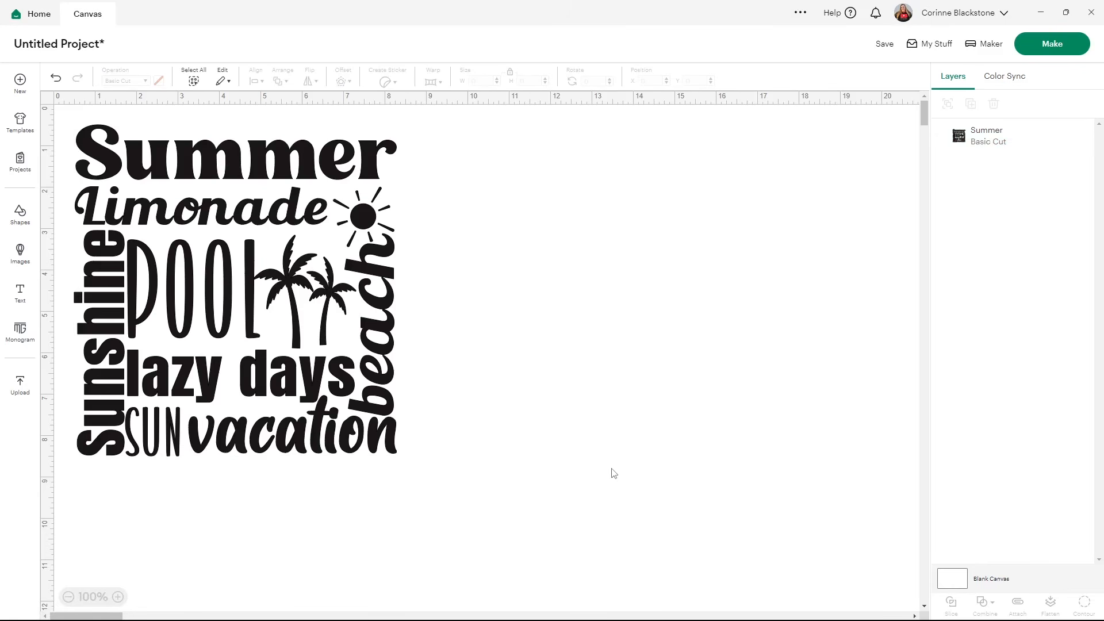
- Move the Summer design to about X 4.1, Y 1.36 in and place a 2 in black square over the S of Summer
left_click_drag(291, 357, 439, 394)
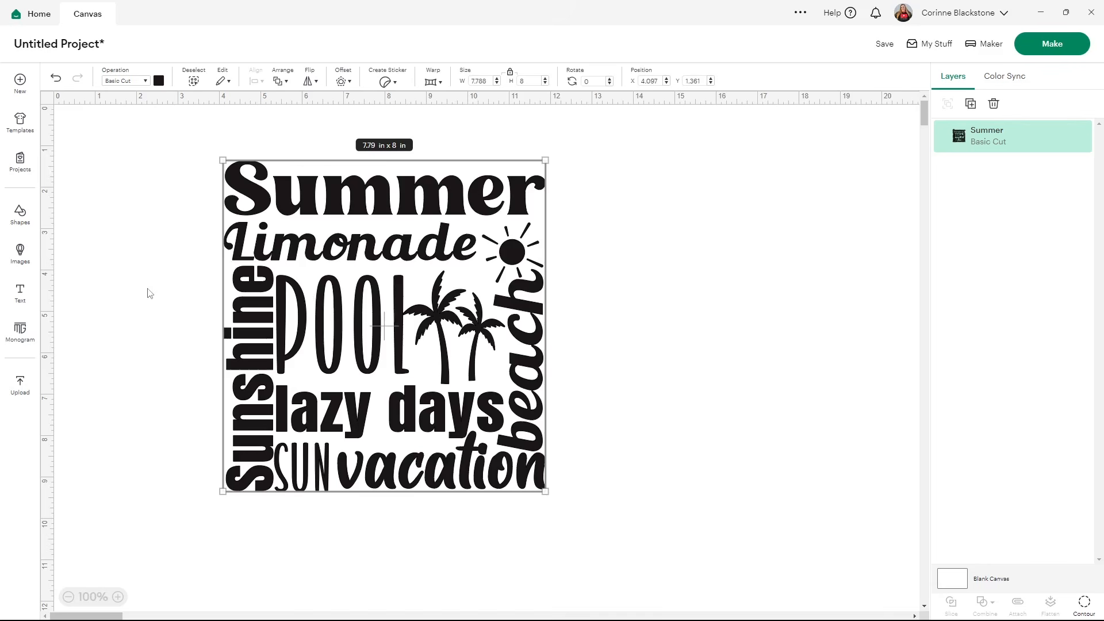
left_click(11, 218)
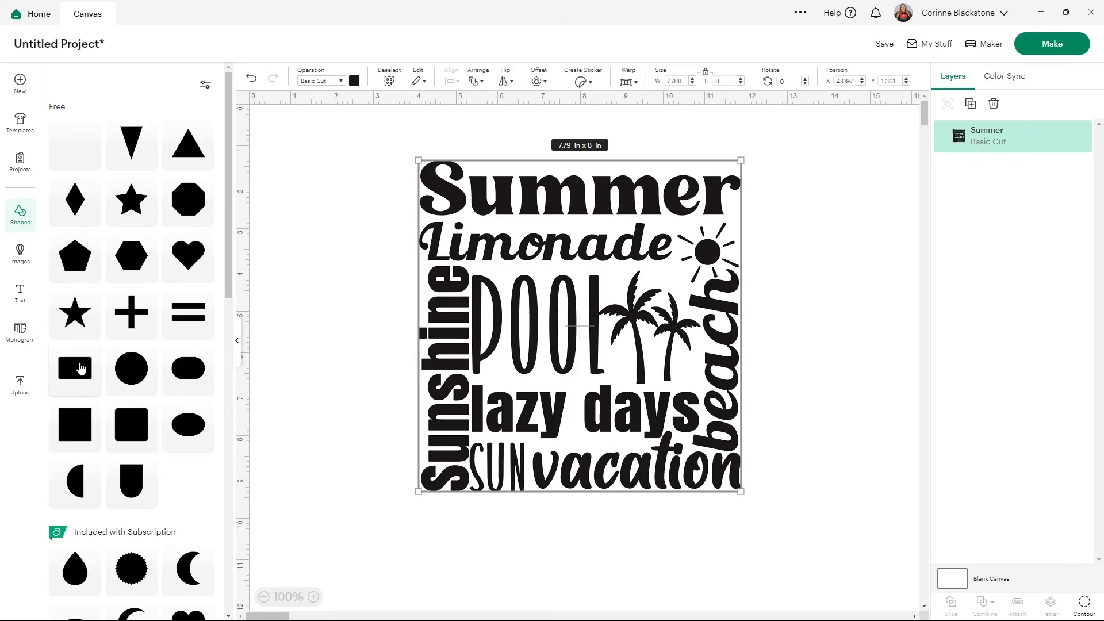
left_click(76, 425)
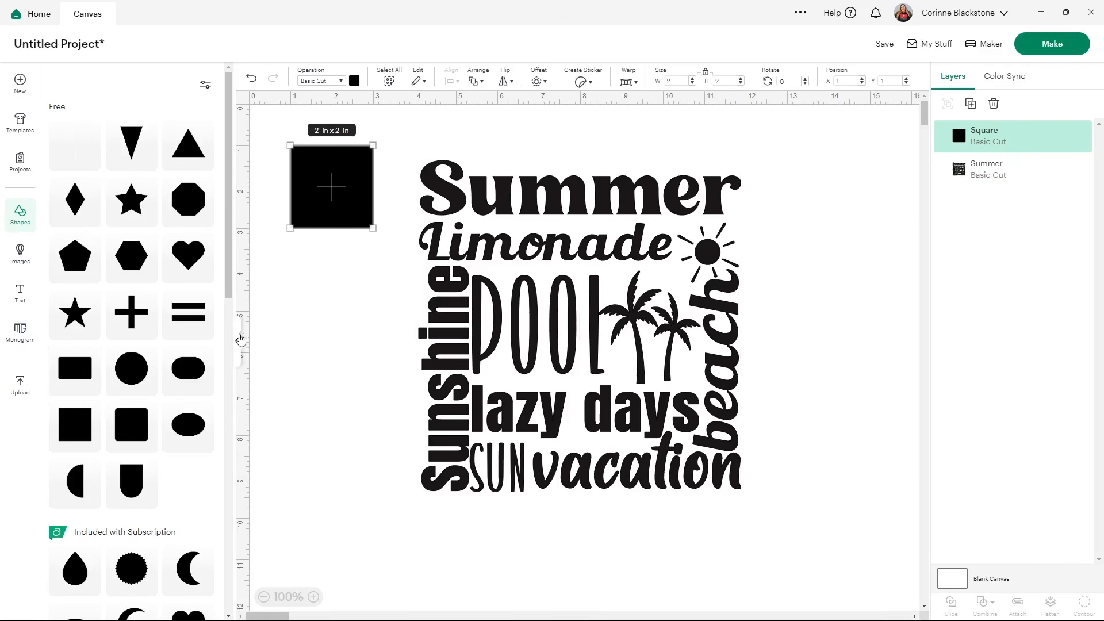
left_click(237, 341)
left_click_drag(169, 190, 265, 182)
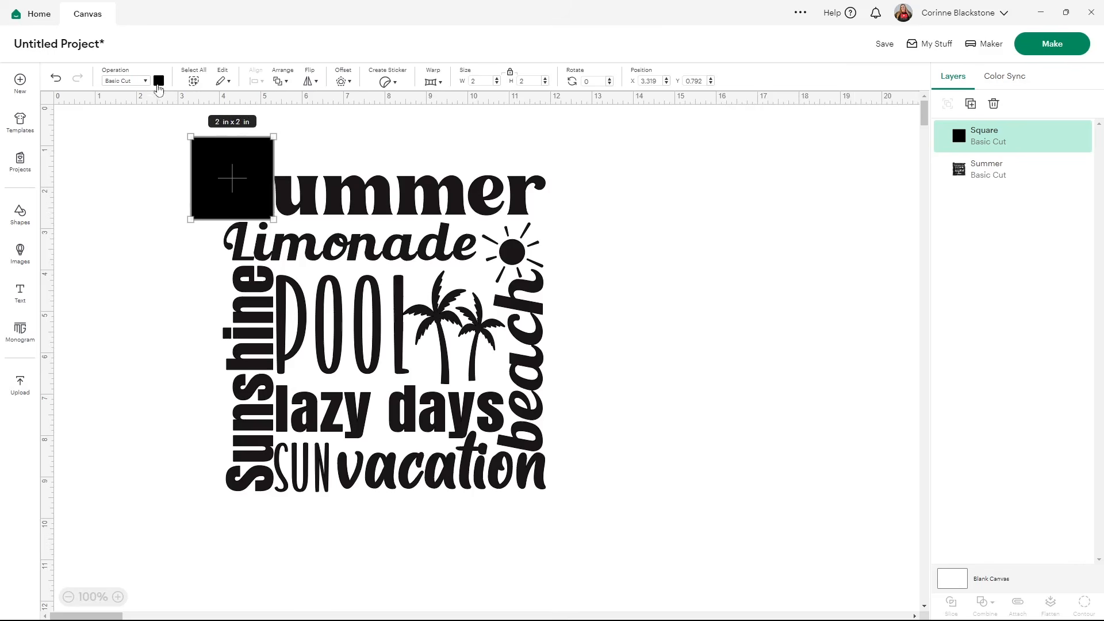
- Recolour the Summer design light yellow and clear the selection
left_click(399, 193)
left_click(159, 81)
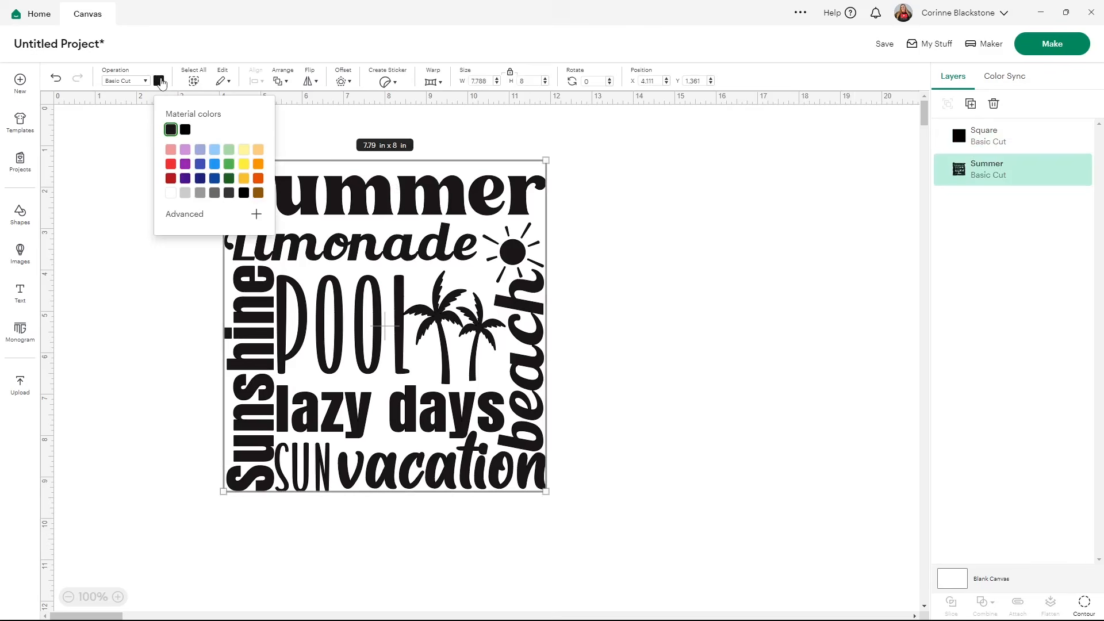
left_click(244, 150)
left_click(643, 210)
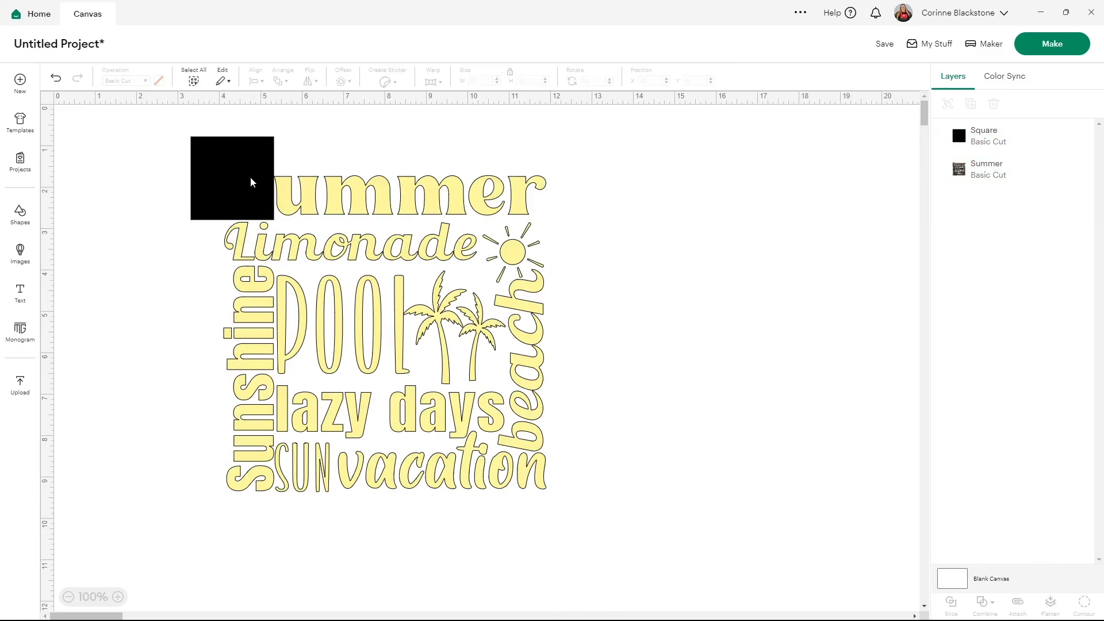
- Stretch the square into a bar of about 7.99 × 1.47 in spanning the word Summer, and place it behind the design
left_click_drag(254, 181, 284, 179)
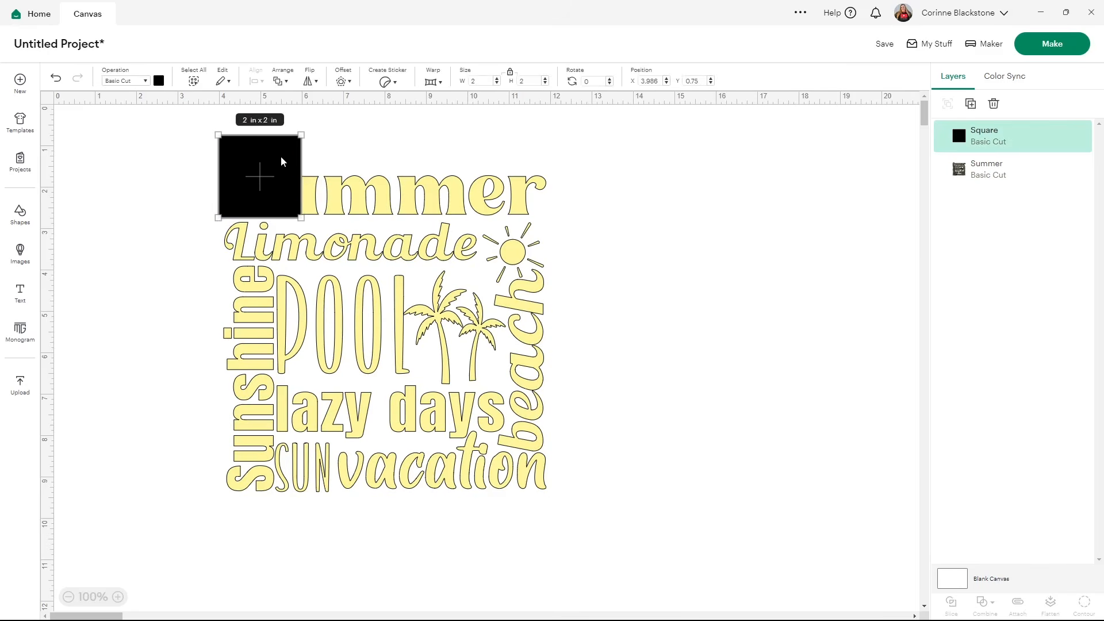
left_click_drag(270, 133, 551, 199)
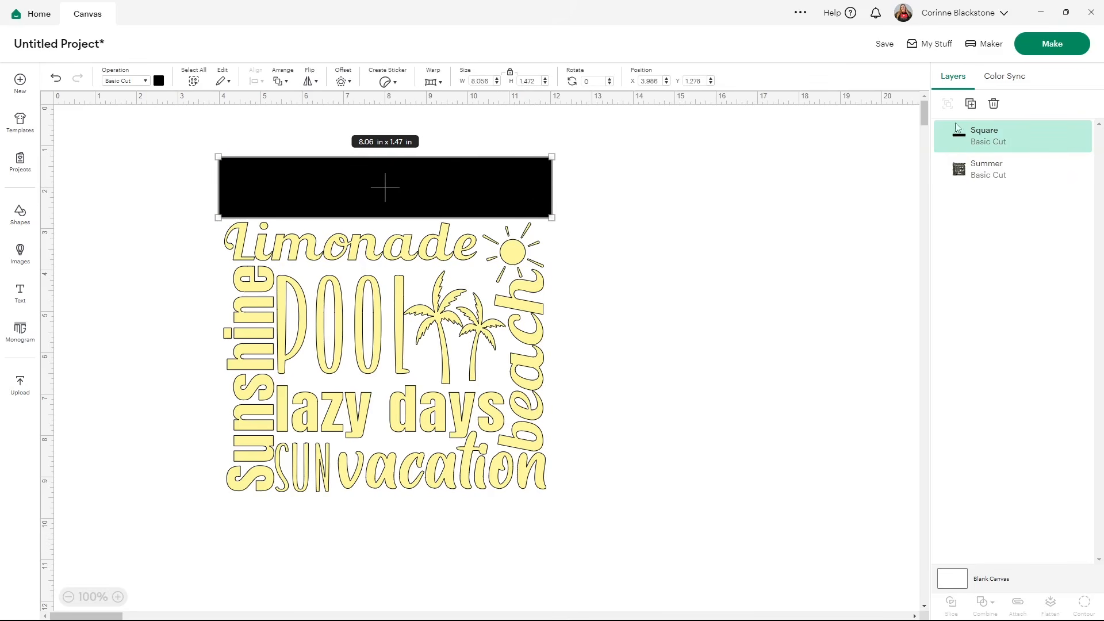
left_click_drag(998, 141, 1000, 164)
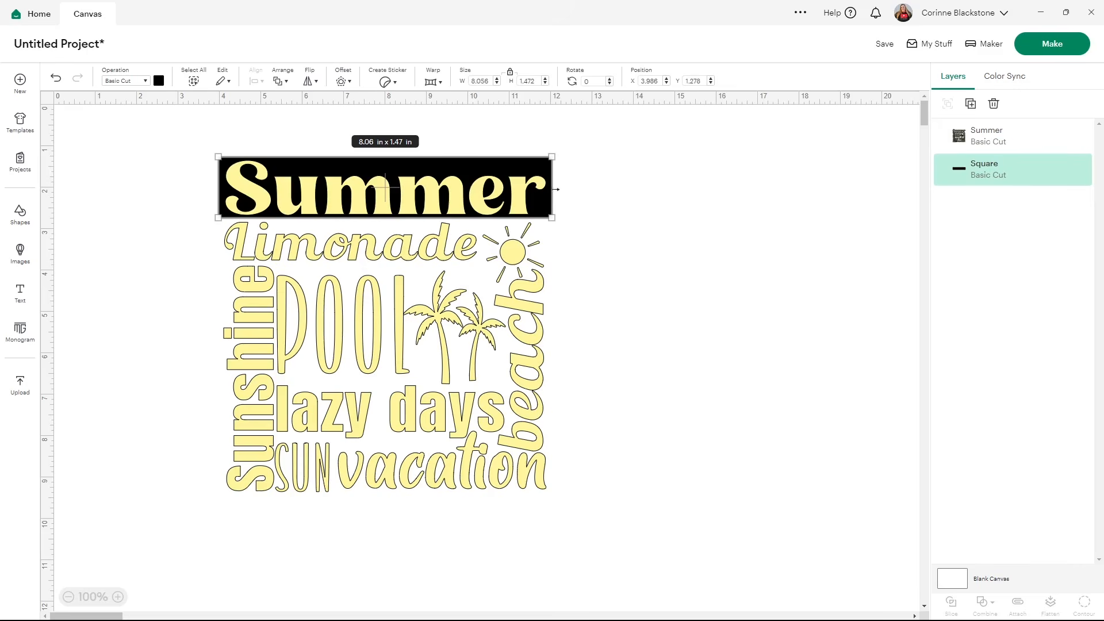
left_click_drag(556, 188, 549, 188)
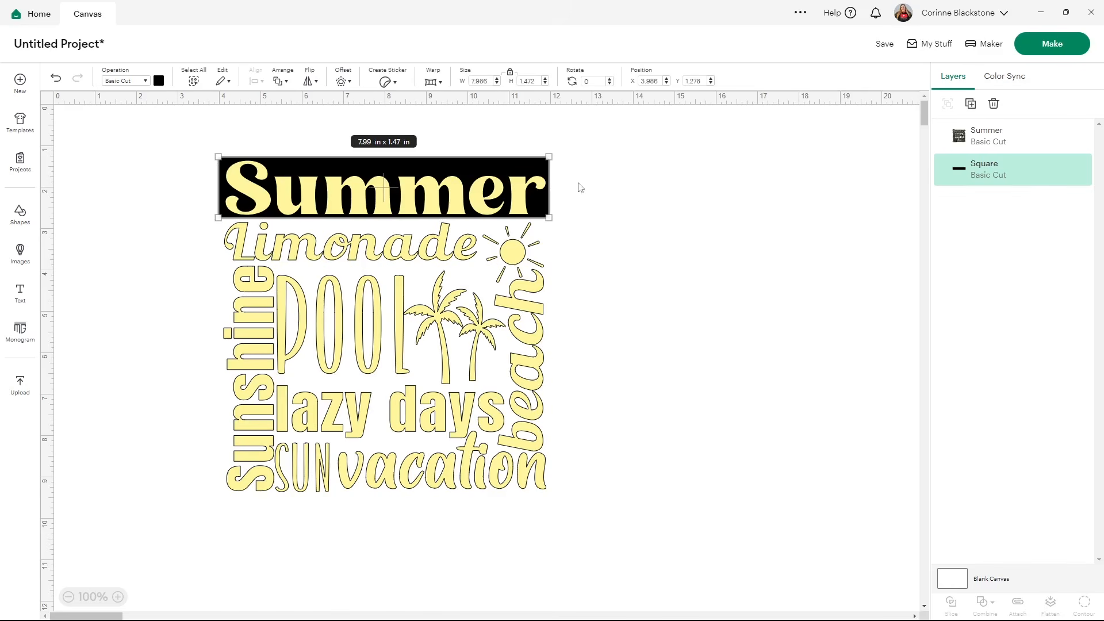
- Duplicate the black bar and fit the copy behind the word Limonade at about 6.32 × 1.04 in
left_click(971, 104)
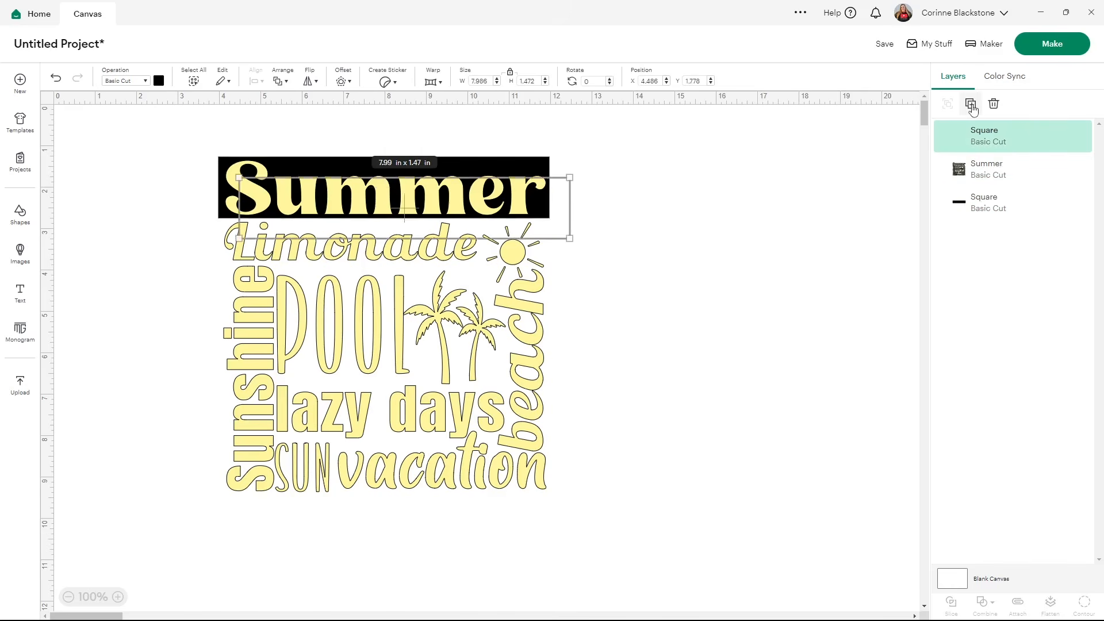
left_click_drag(466, 217, 447, 260)
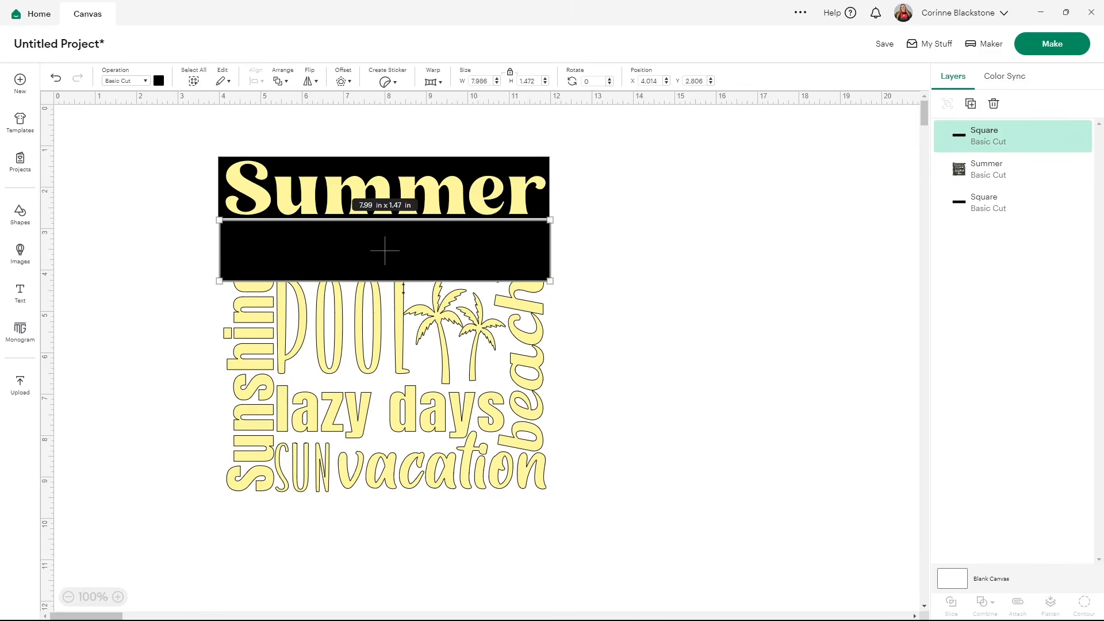
left_click_drag(391, 281, 391, 265)
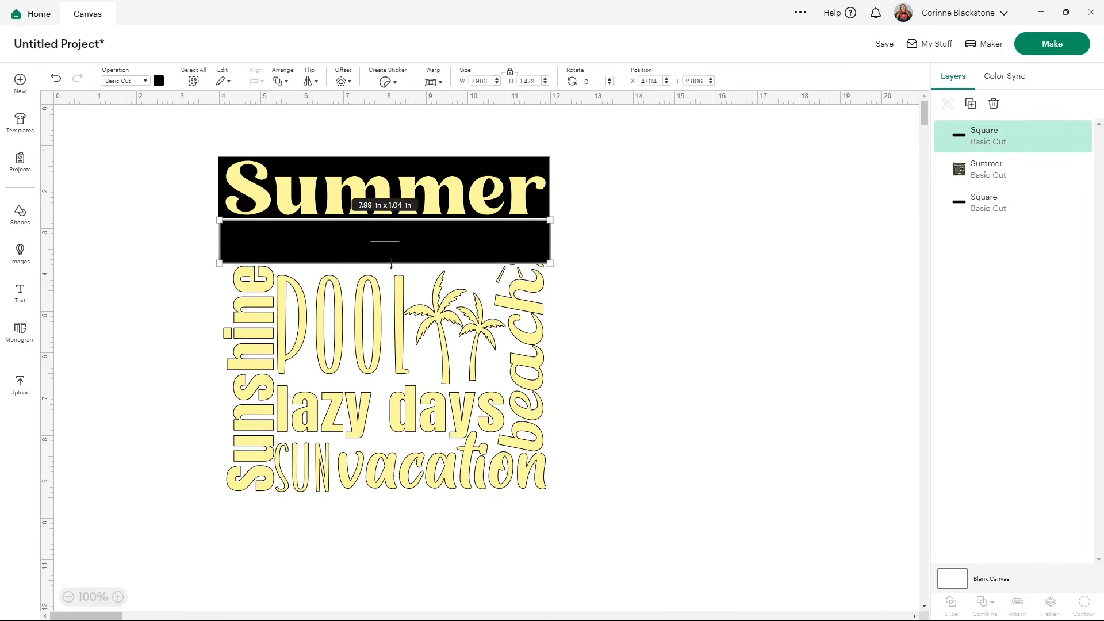
left_click_drag(555, 246, 482, 237)
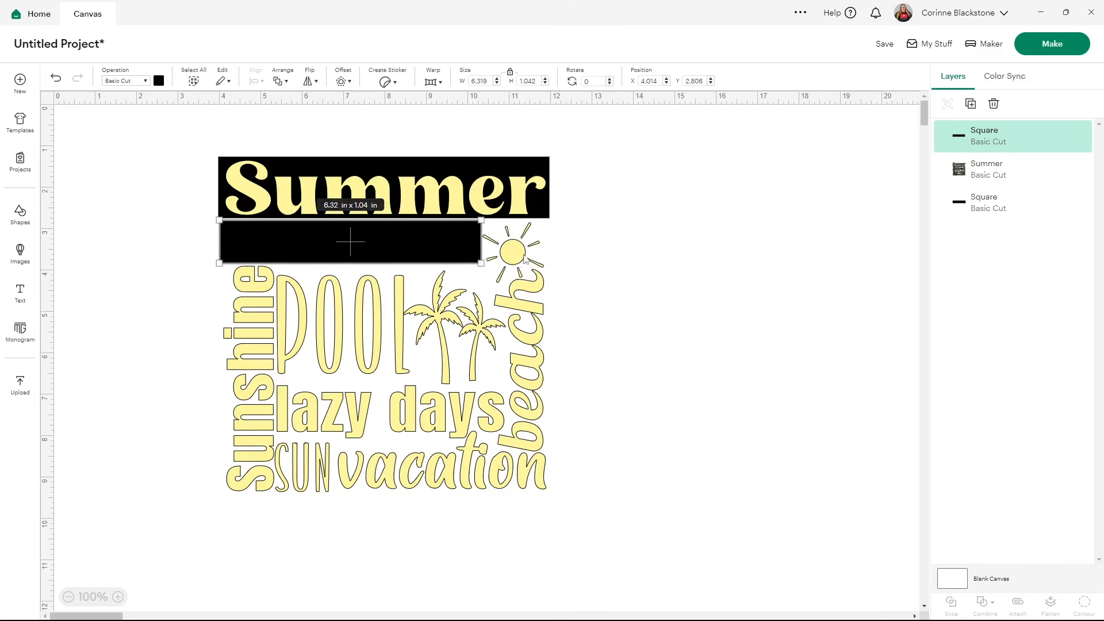
left_click(607, 249)
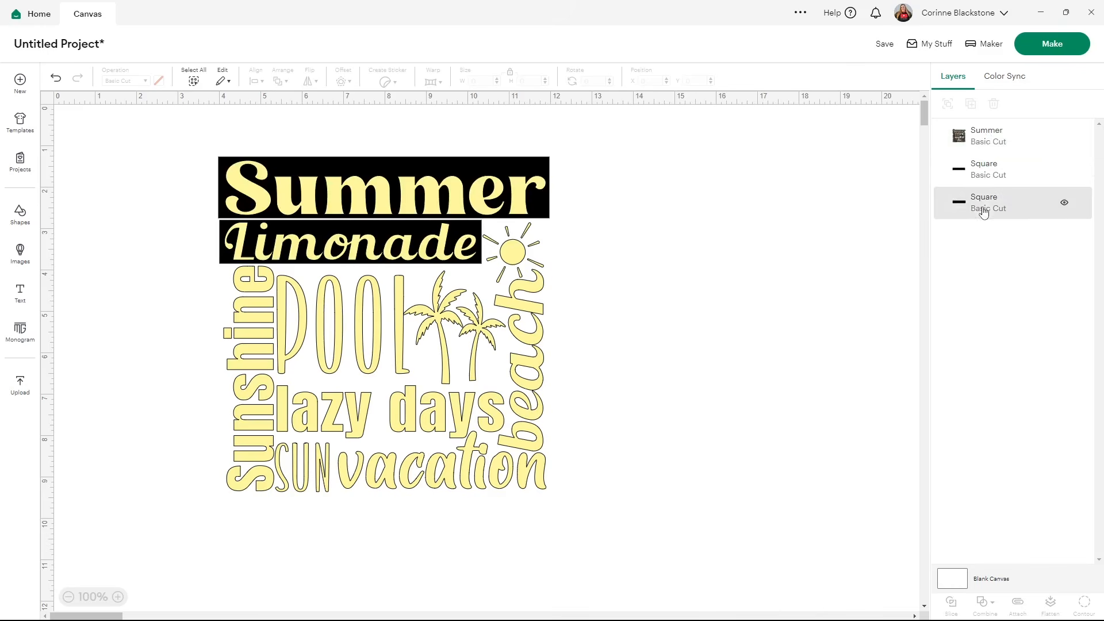
- Duplicate the Limonade bar, reshape the copy into a vertical bar over Sunshine, and narrow it to about 0.4 × 5.65 in
left_click(994, 175)
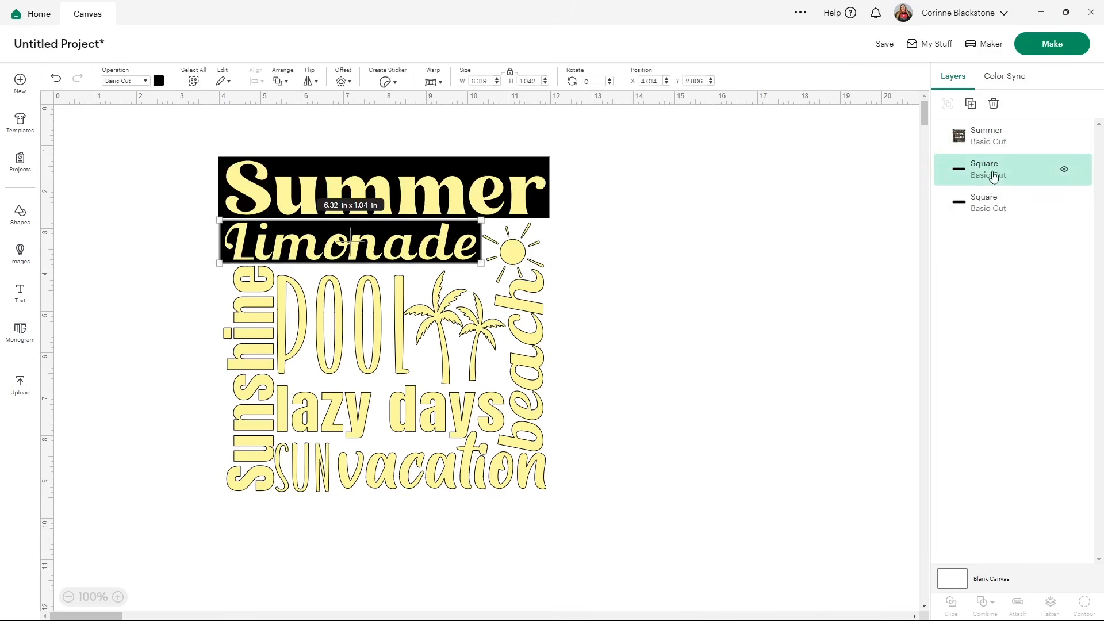
left_click(971, 103)
left_click_drag(516, 276, 387, 287)
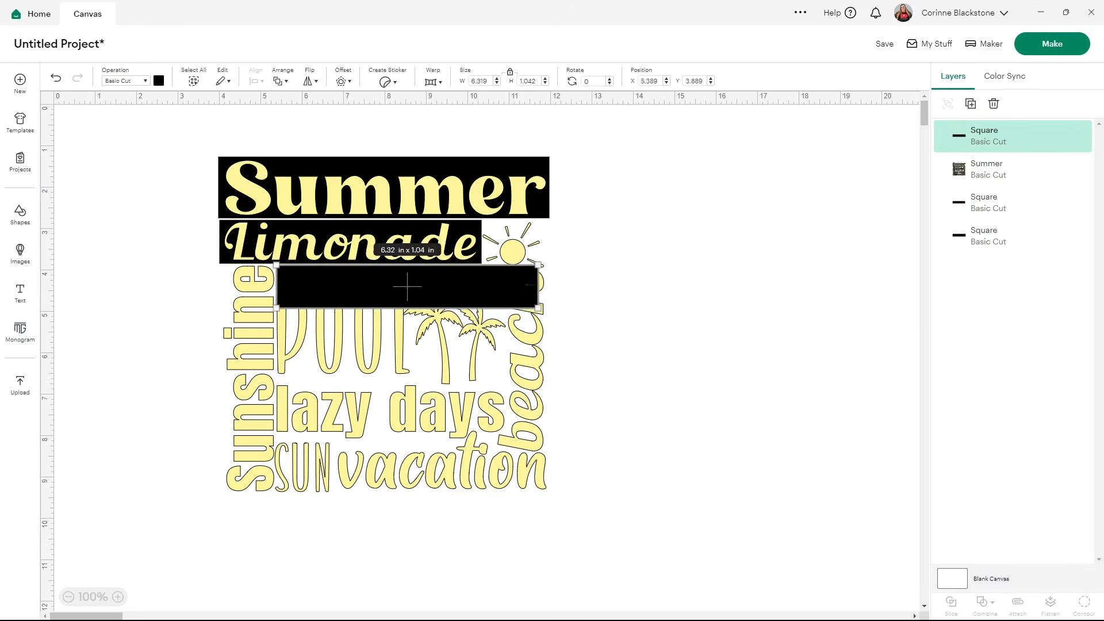
left_click_drag(540, 284, 239, 499)
left_click_drag(278, 428, 276, 428)
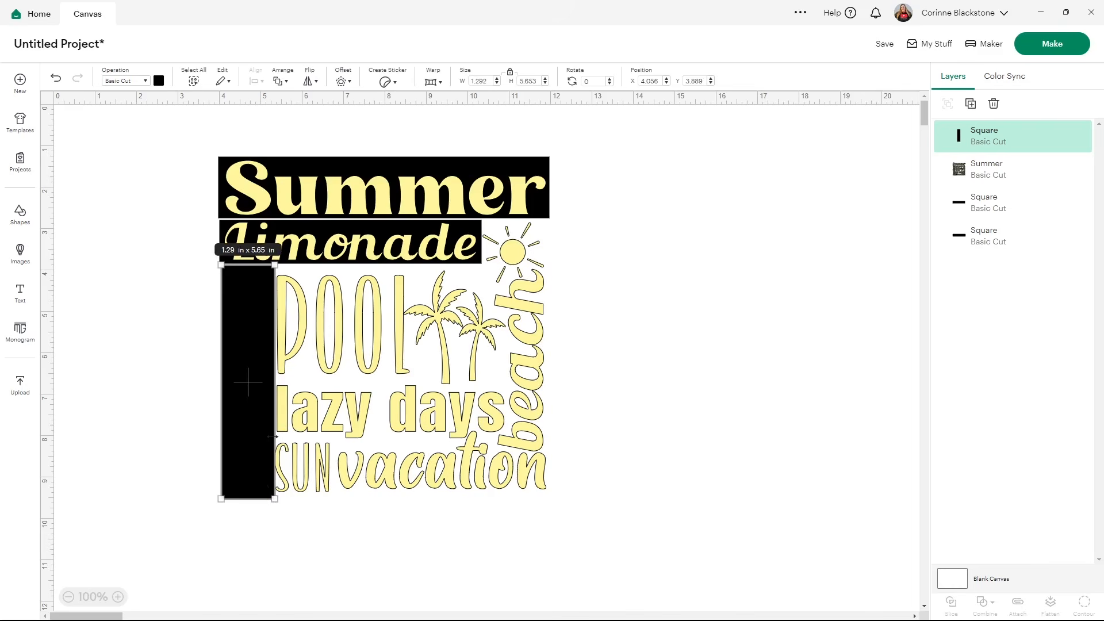
left_click_drag(273, 437, 238, 428)
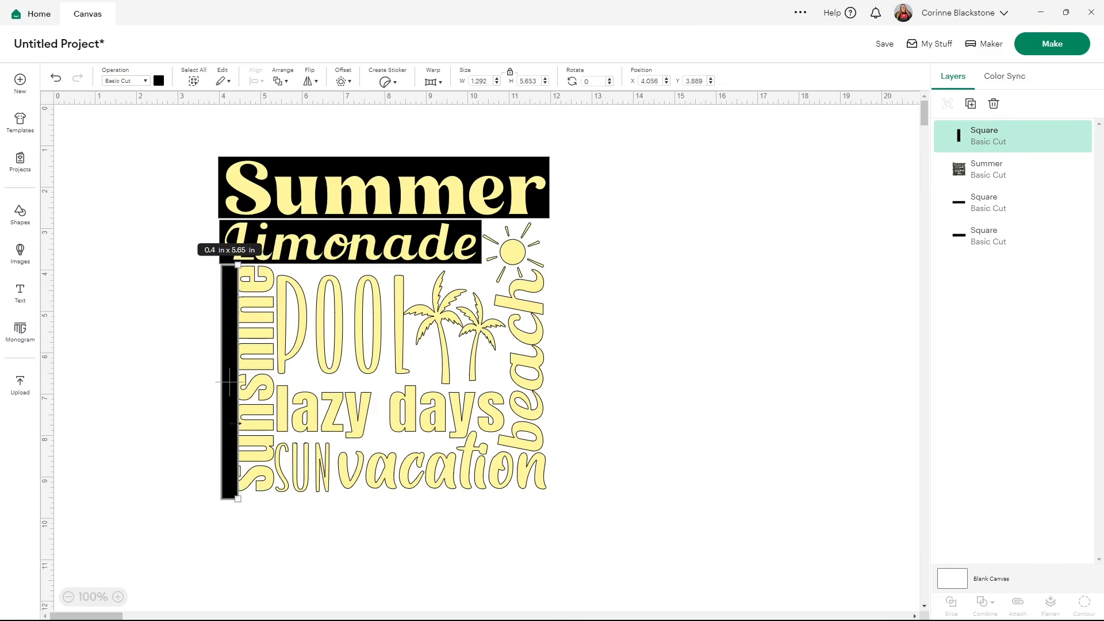
- Move the narrow vertical bar off the design and delete it
left_click(172, 363)
left_click_drag(230, 372, 686, 399)
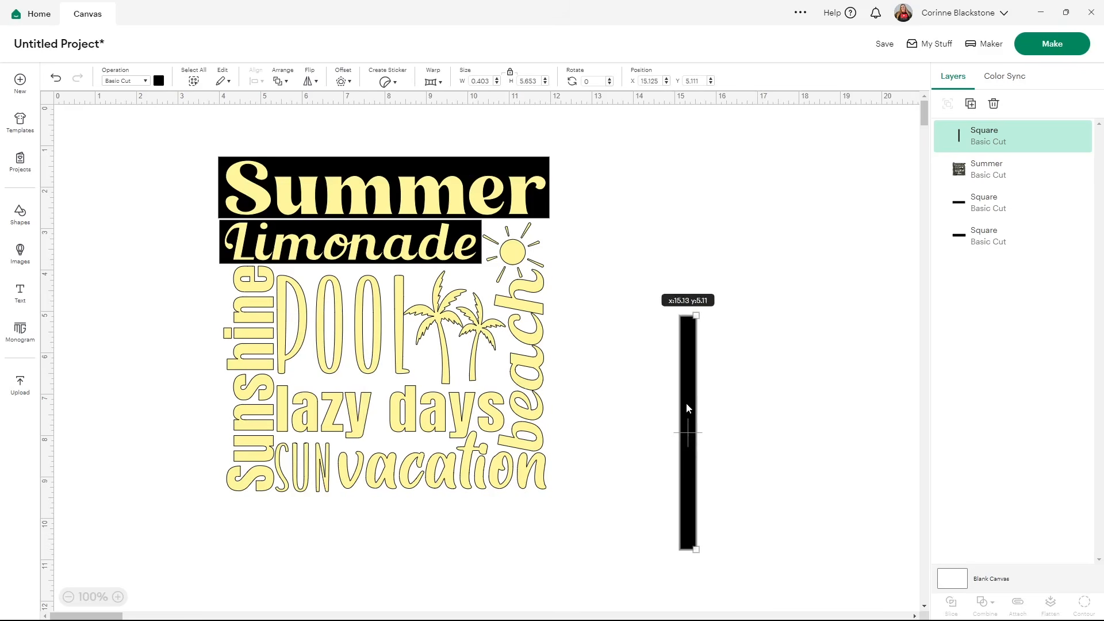
key("Delete")
- Attach the Summer word design and its two black bars together, and recolor the attached set light blue
left_click_drag(695, 563, 182, 109)
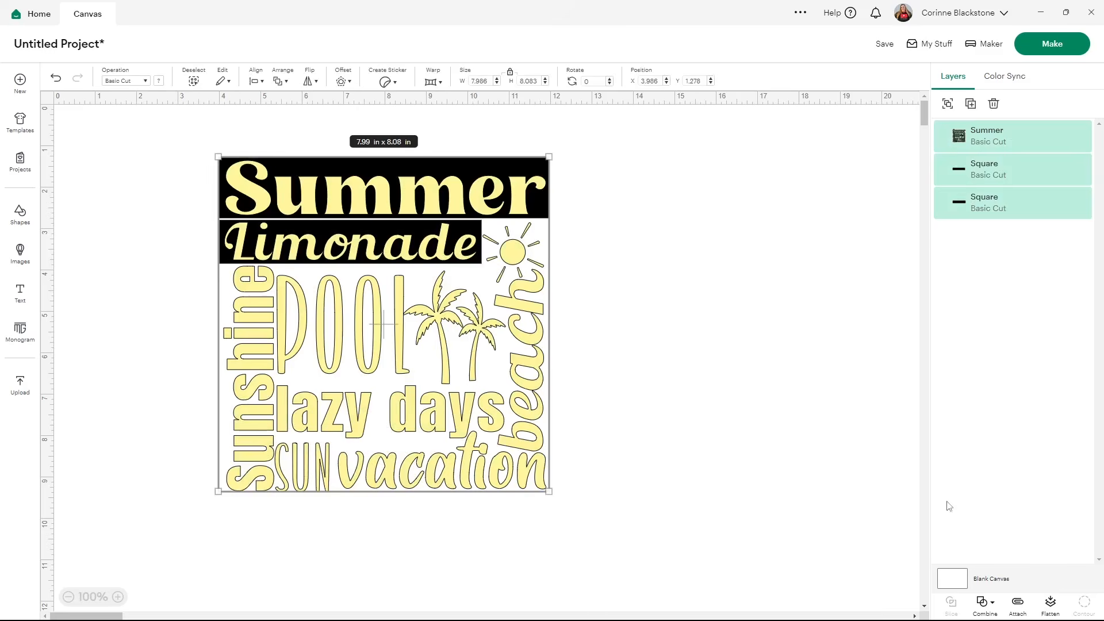
left_click(1017, 603)
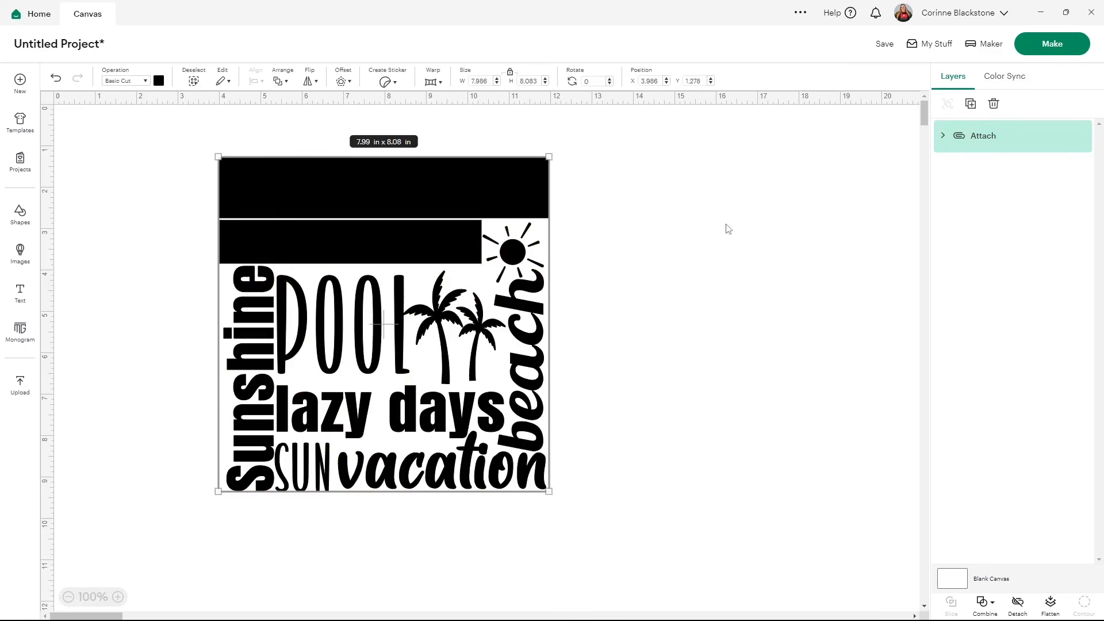
left_click(159, 82)
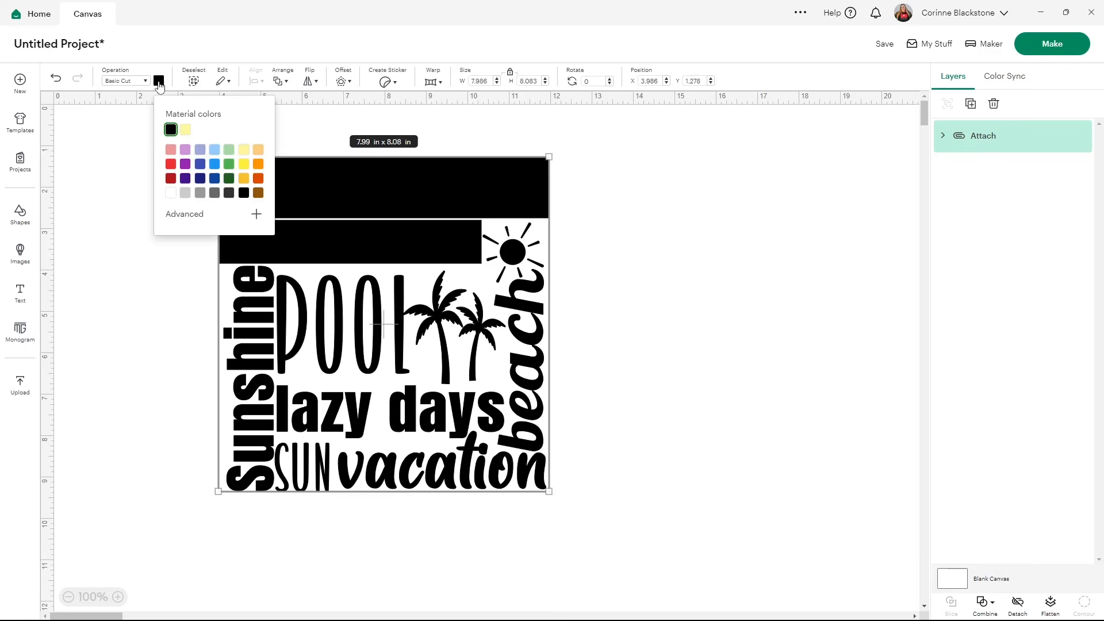
left_click(214, 150)
left_click(590, 228)
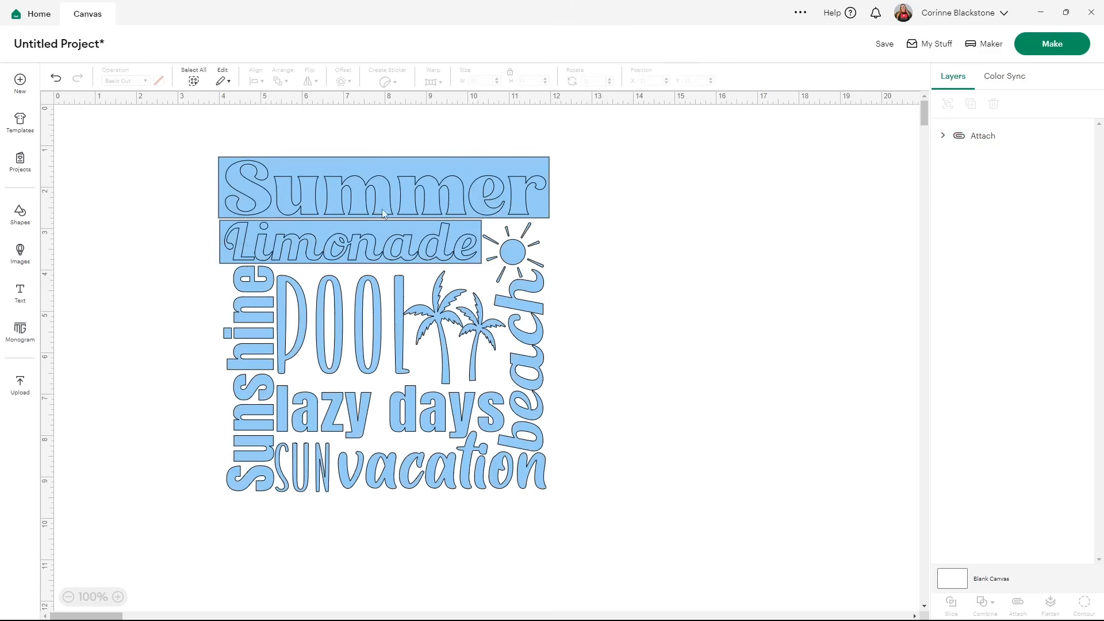
- Delete both bars behind Summer and Limonade from the attached set, keeping only the word design
left_click(943, 136)
left_click(998, 199)
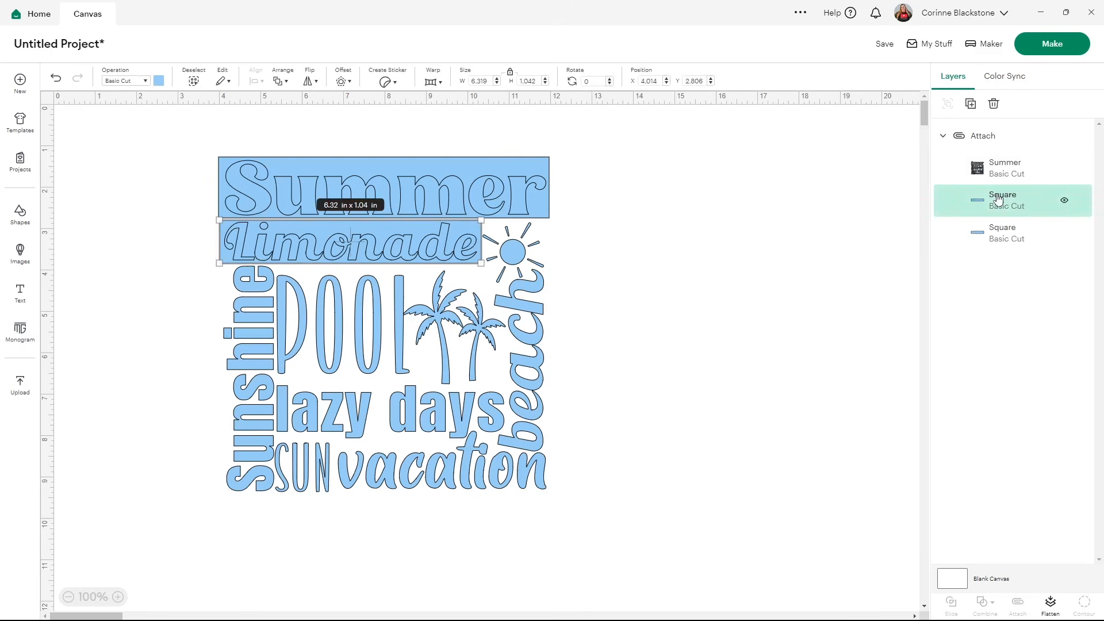
key("Delete")
left_click(998, 199)
key("Delete")
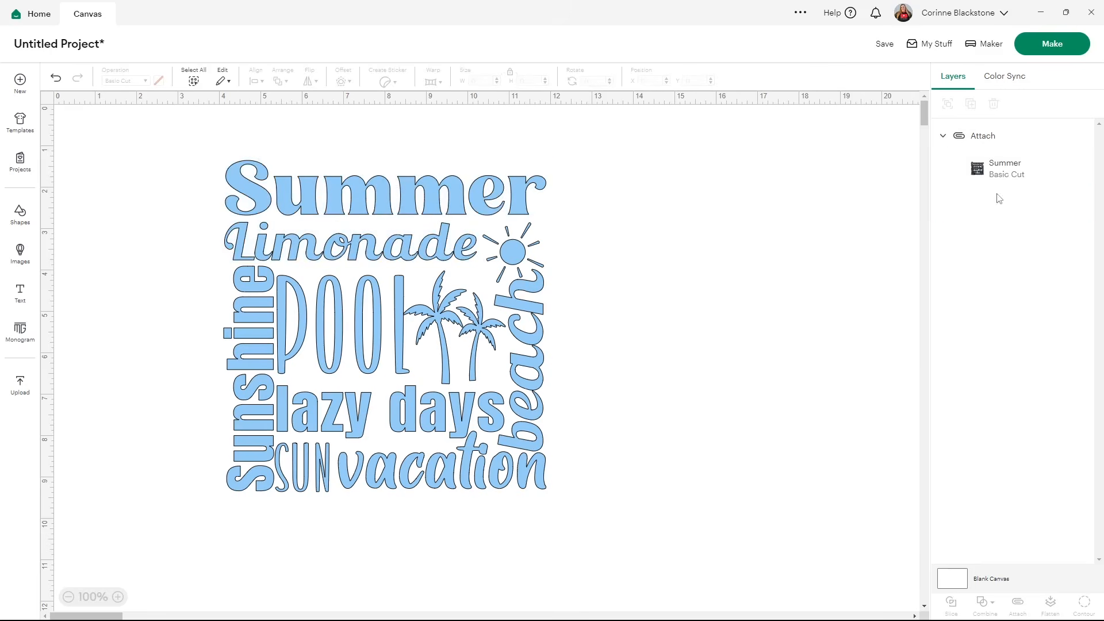
- Create a 0.125 in offset with rounded corners around the blue word design
left_click_drag(570, 518, 81, 158)
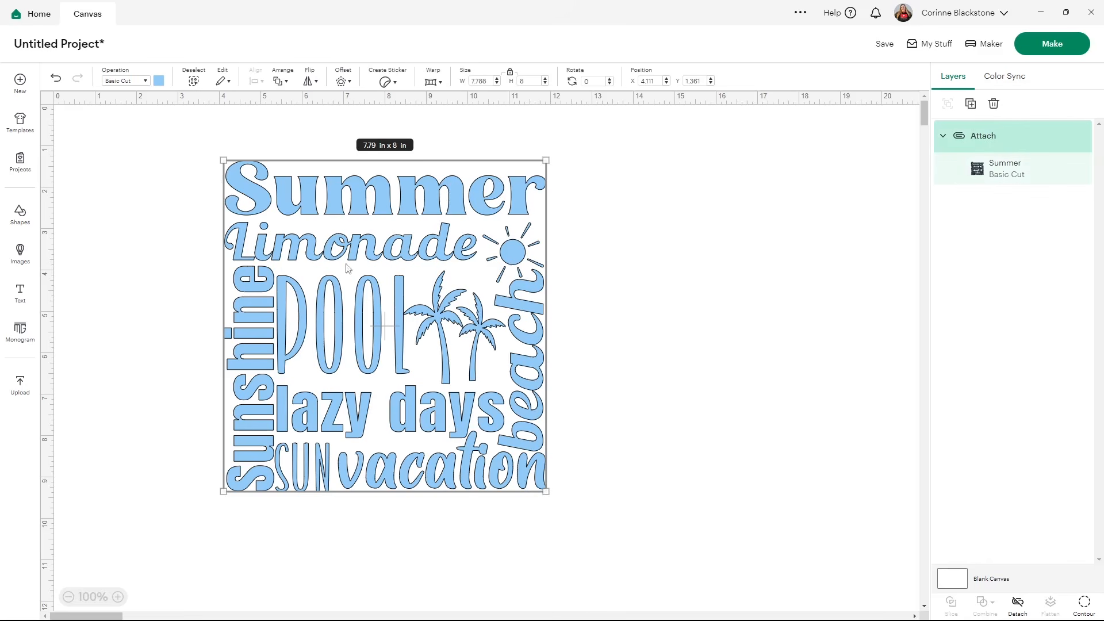
left_click(343, 82)
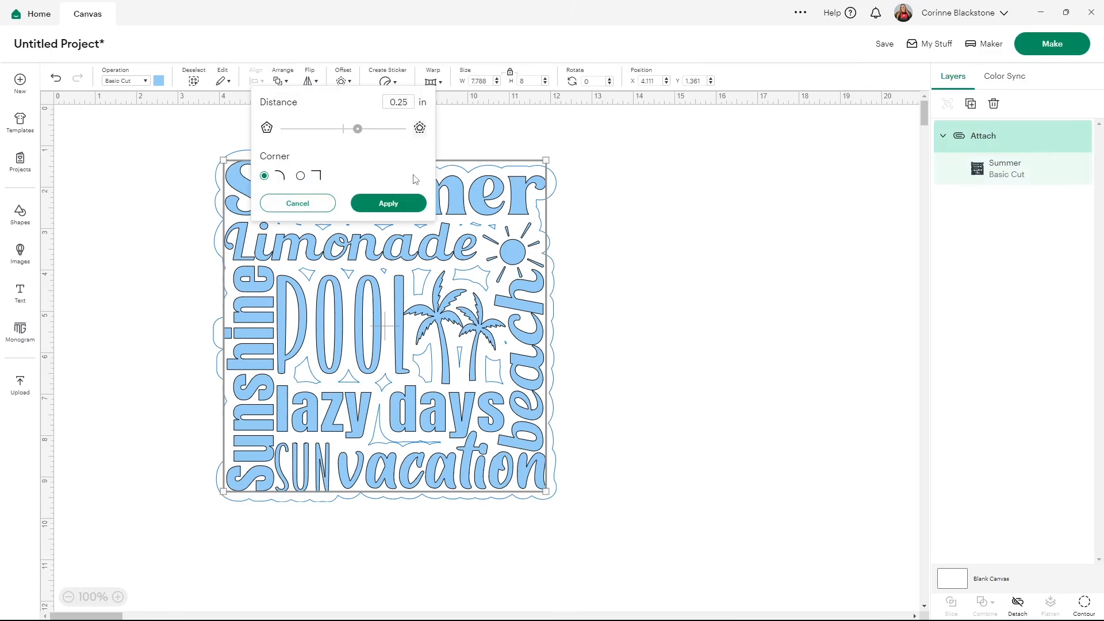
left_click_drag(357, 129, 352, 131)
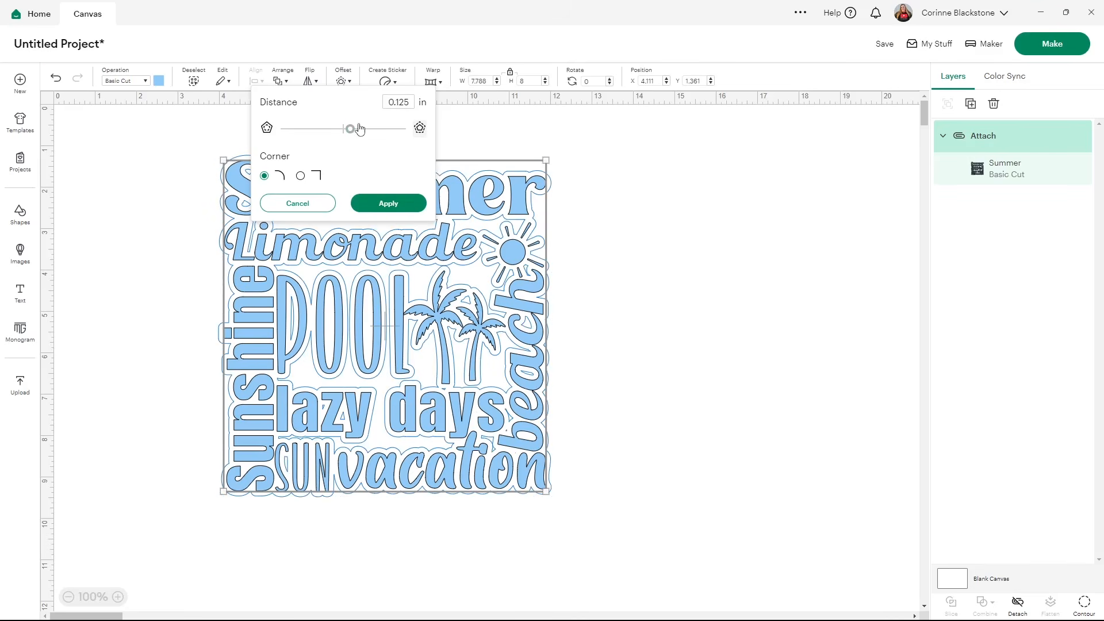
left_click(391, 204)
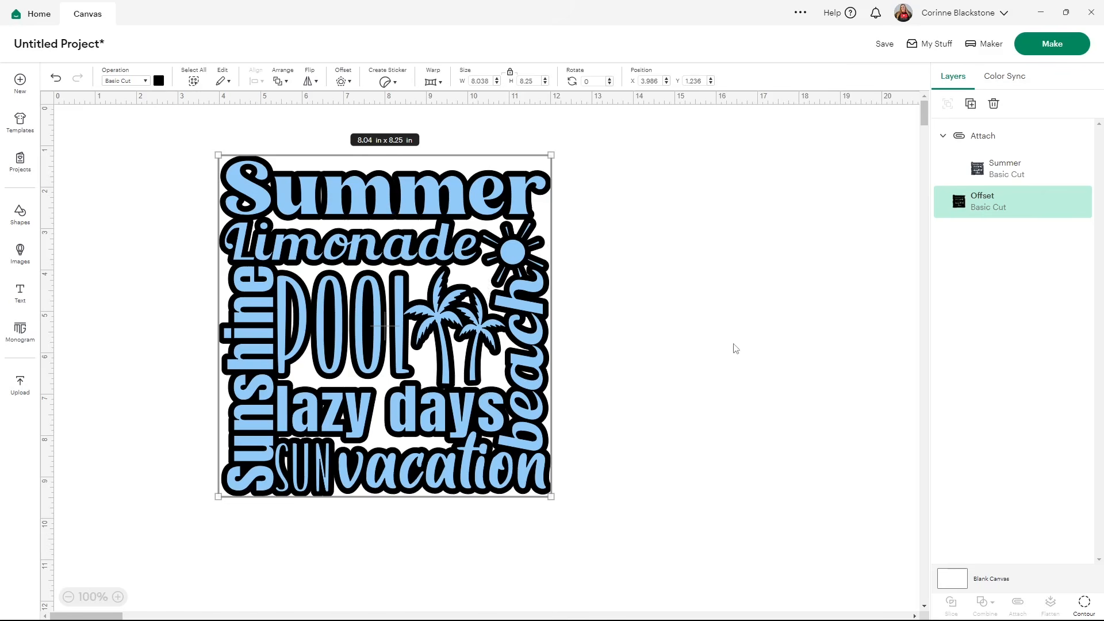
- Hide all contours of the black offset layer to make it a solid backing behind the word design
left_click(1084, 604)
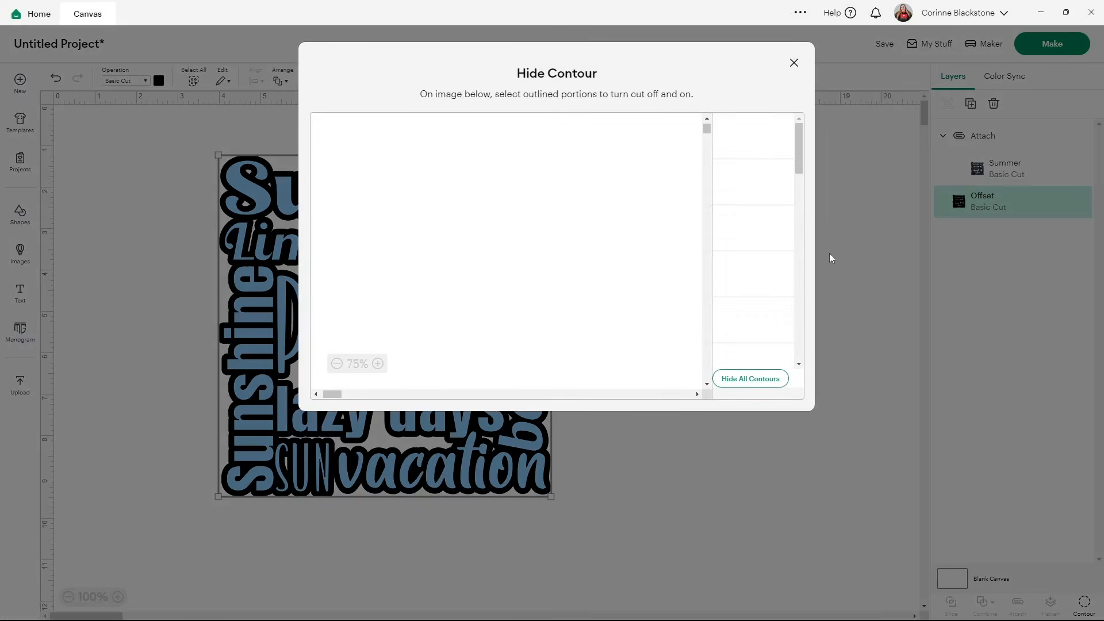
left_click(783, 376)
left_click(793, 62)
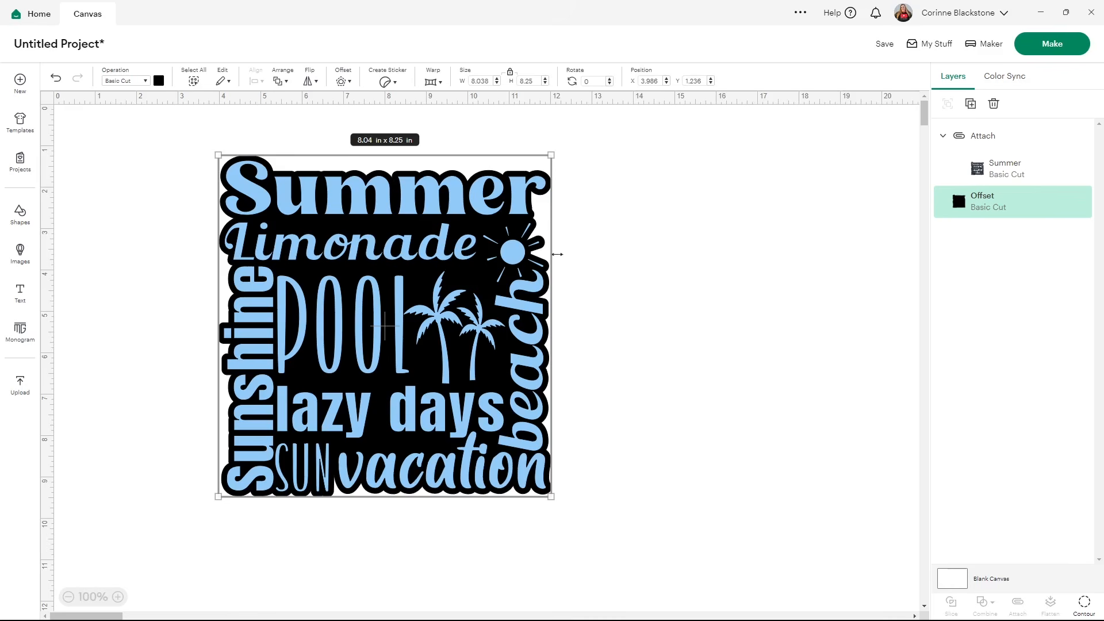
left_click(577, 265)
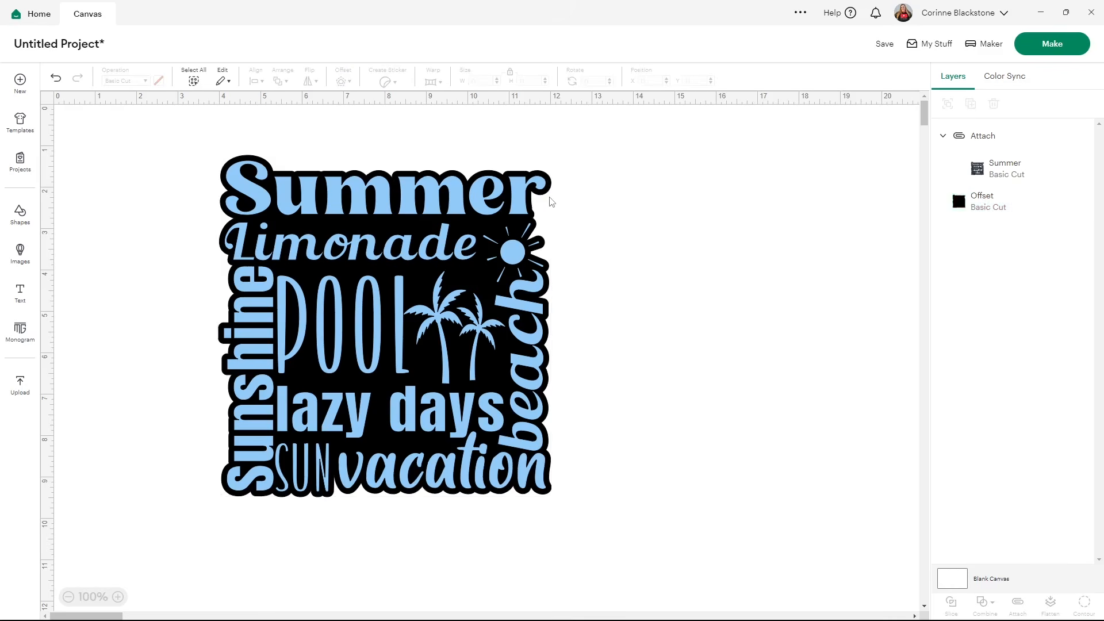